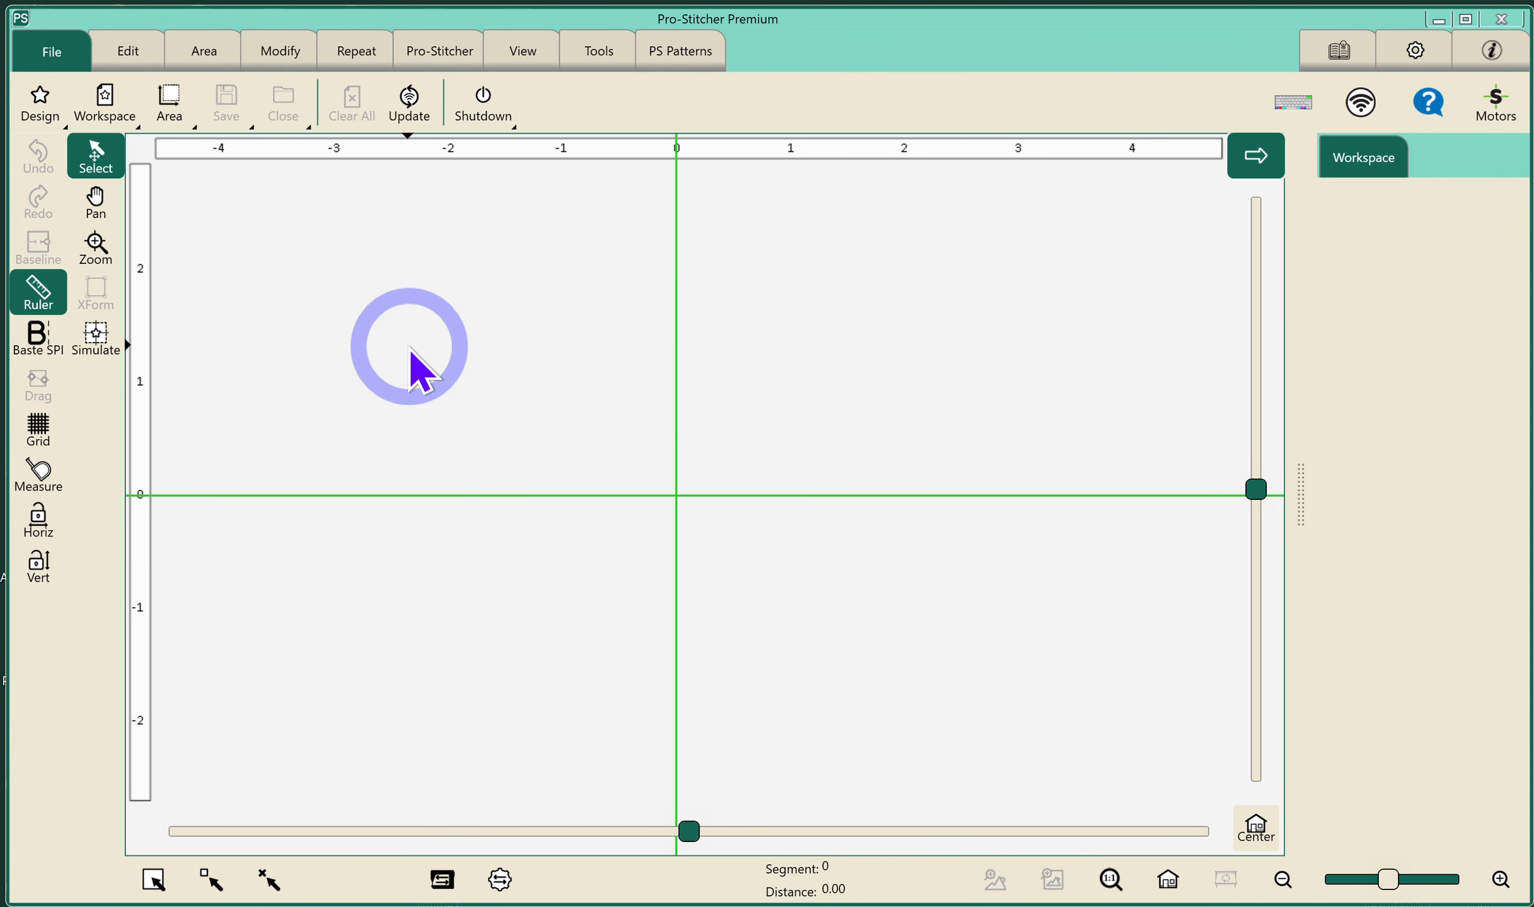
Start a two-corner area with its first point at the origin and set the area's width to 30
{"action": "left_click", "coordinate": [199, 54]}
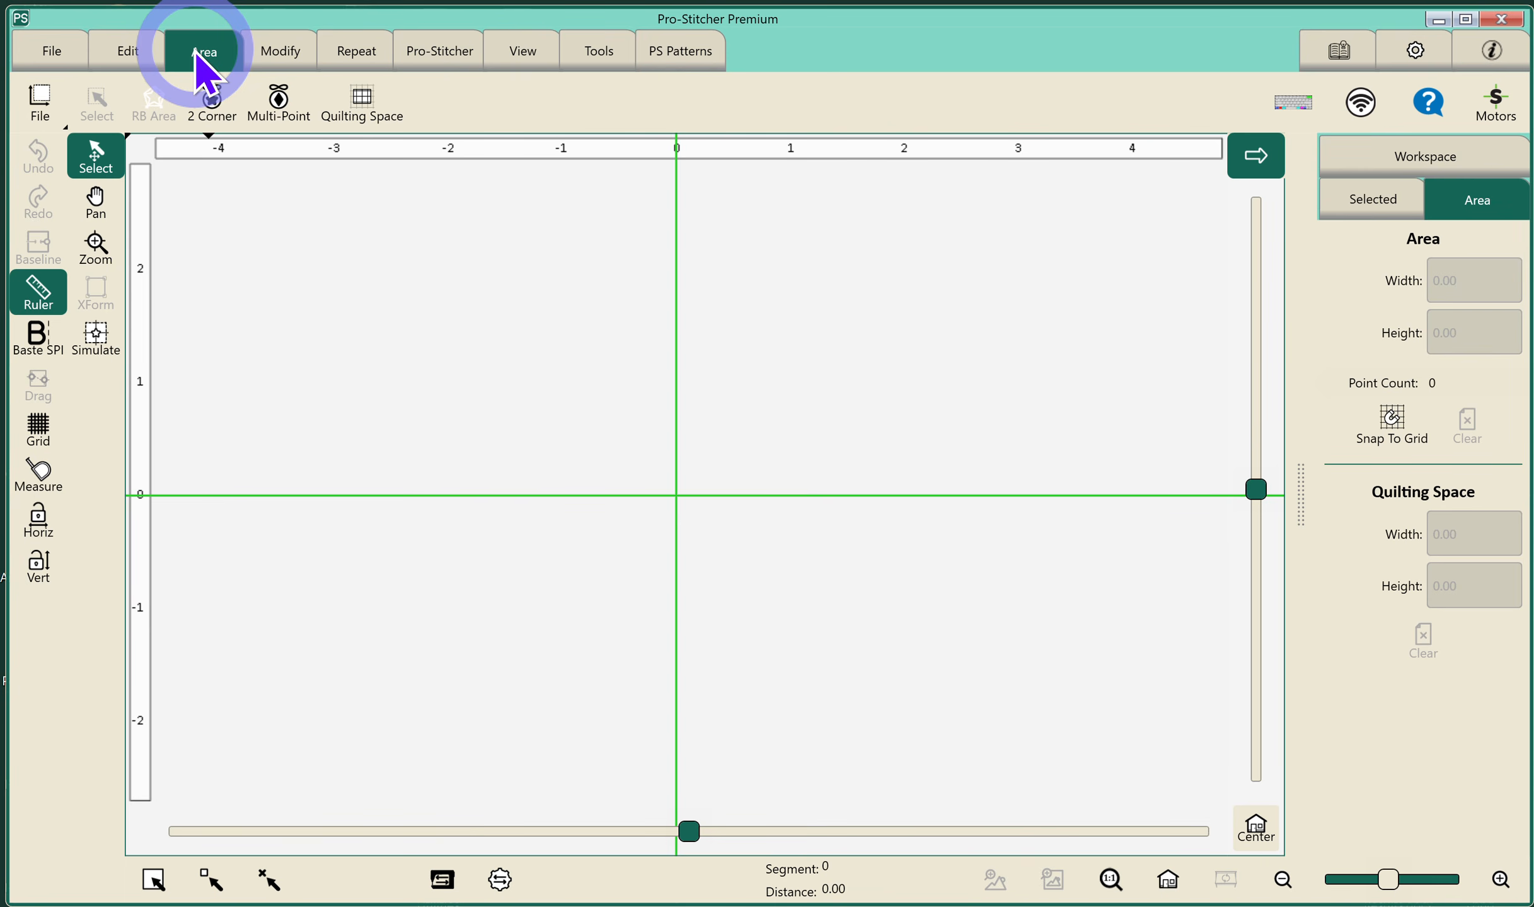
{"action": "left_click", "coordinate": [224, 120]}
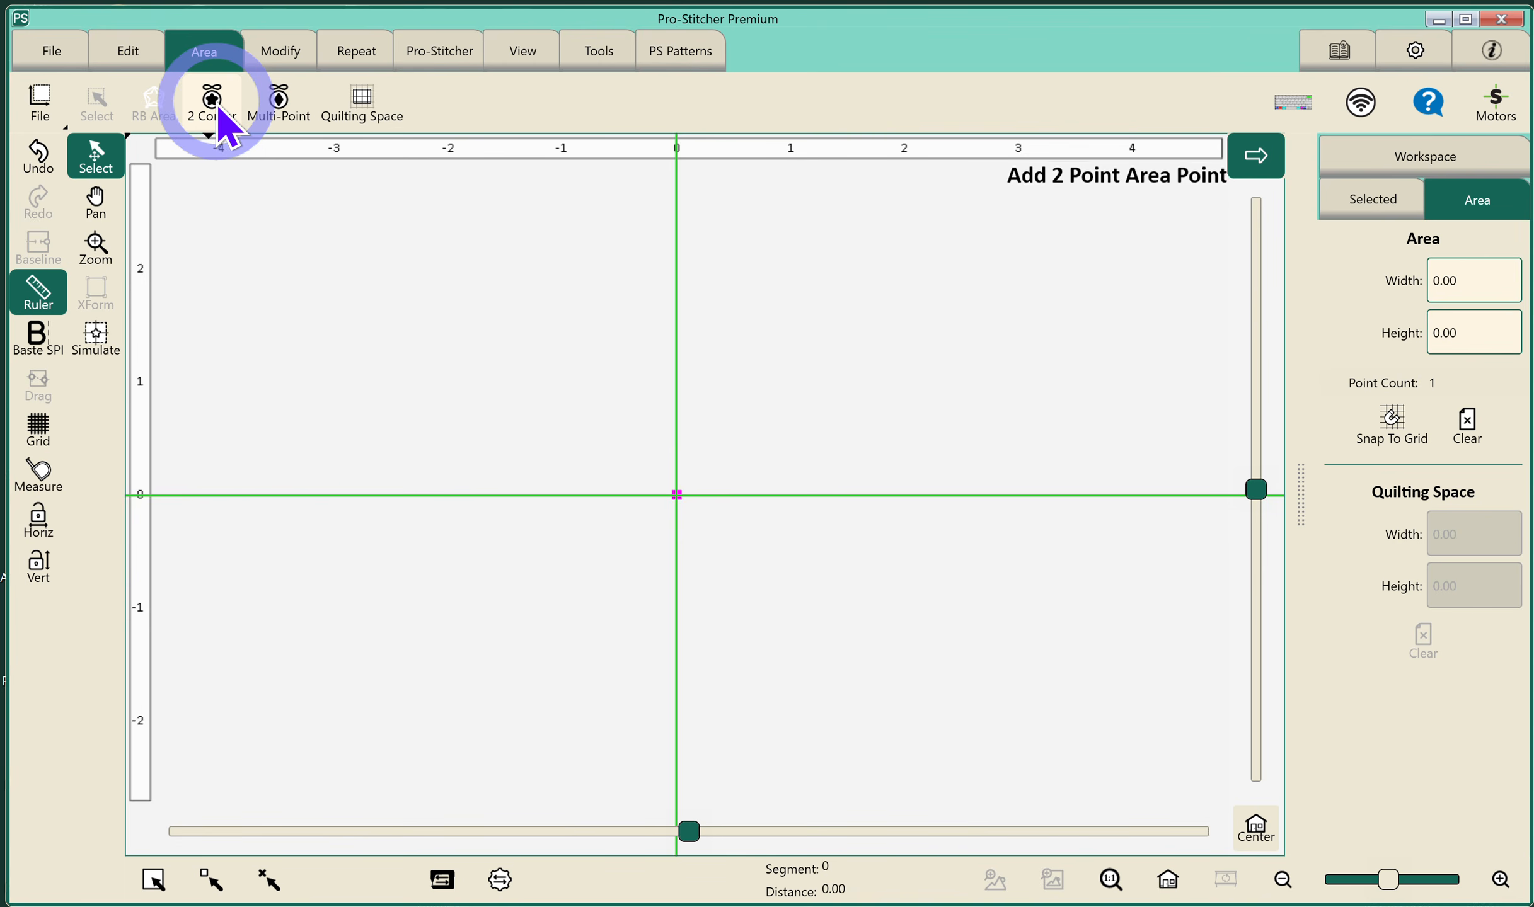
{"action": "left_click", "coordinate": [678, 515]}
{"action": "left_click", "coordinate": [1485, 281]}
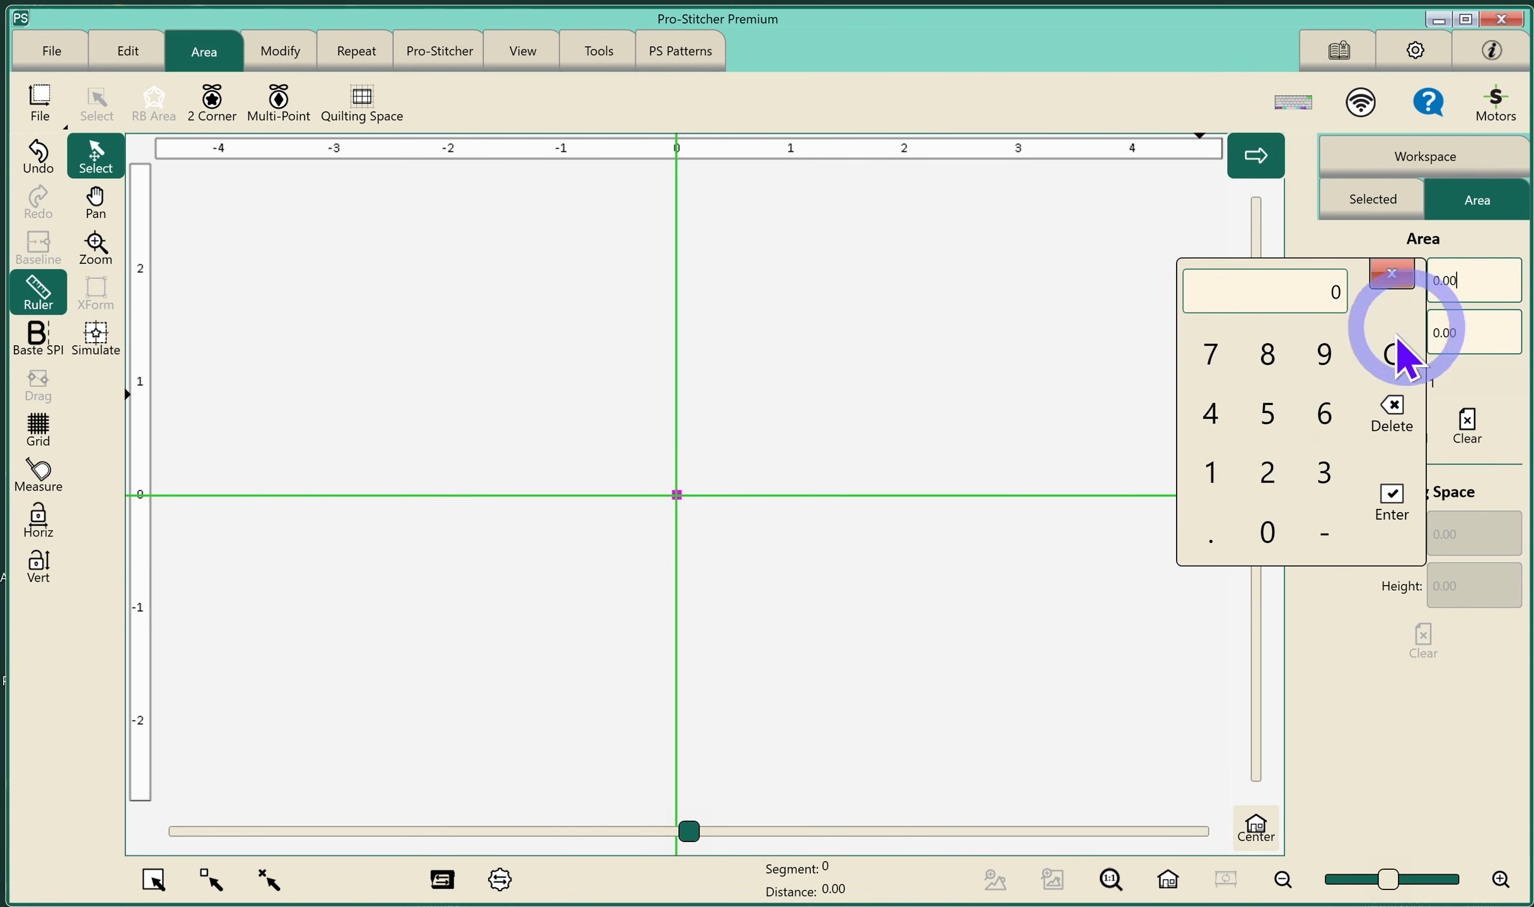
{"action": "left_click", "coordinate": [1320, 488]}
{"action": "left_click", "coordinate": [1267, 530]}
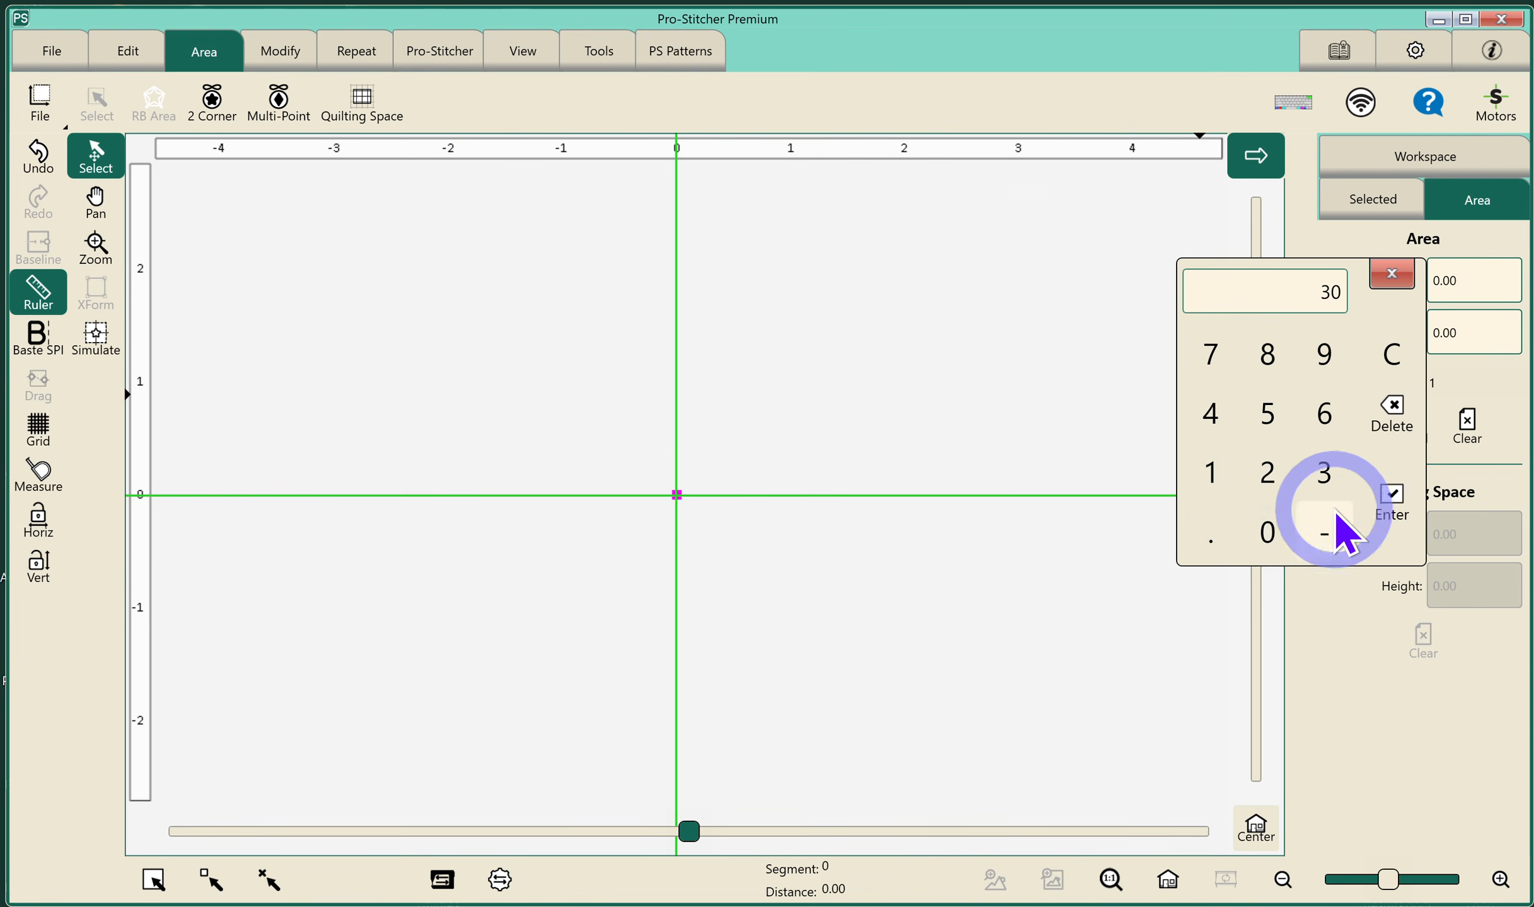
{"action": "left_click", "coordinate": [1391, 504]}
{"action": "left_click", "coordinate": [1492, 277]}
Set the area's height to 40 and fit the whole area in the workspace
{"action": "left_click", "coordinate": [1472, 332]}
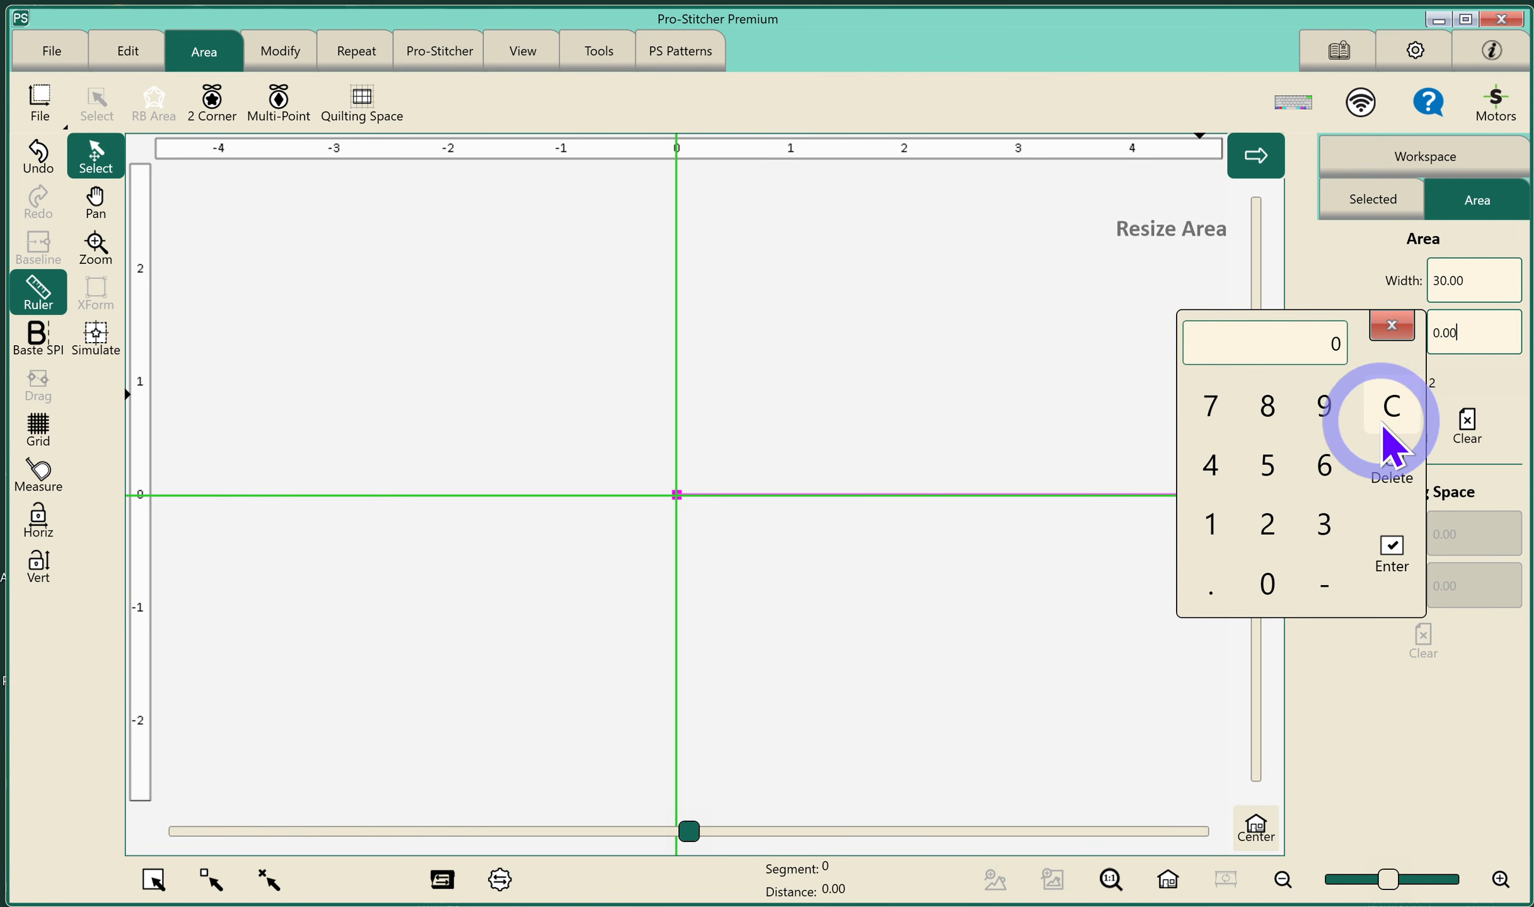
{"action": "left_click", "coordinate": [1211, 467]}
{"action": "left_click", "coordinate": [1267, 584]}
{"action": "left_click", "coordinate": [1386, 564]}
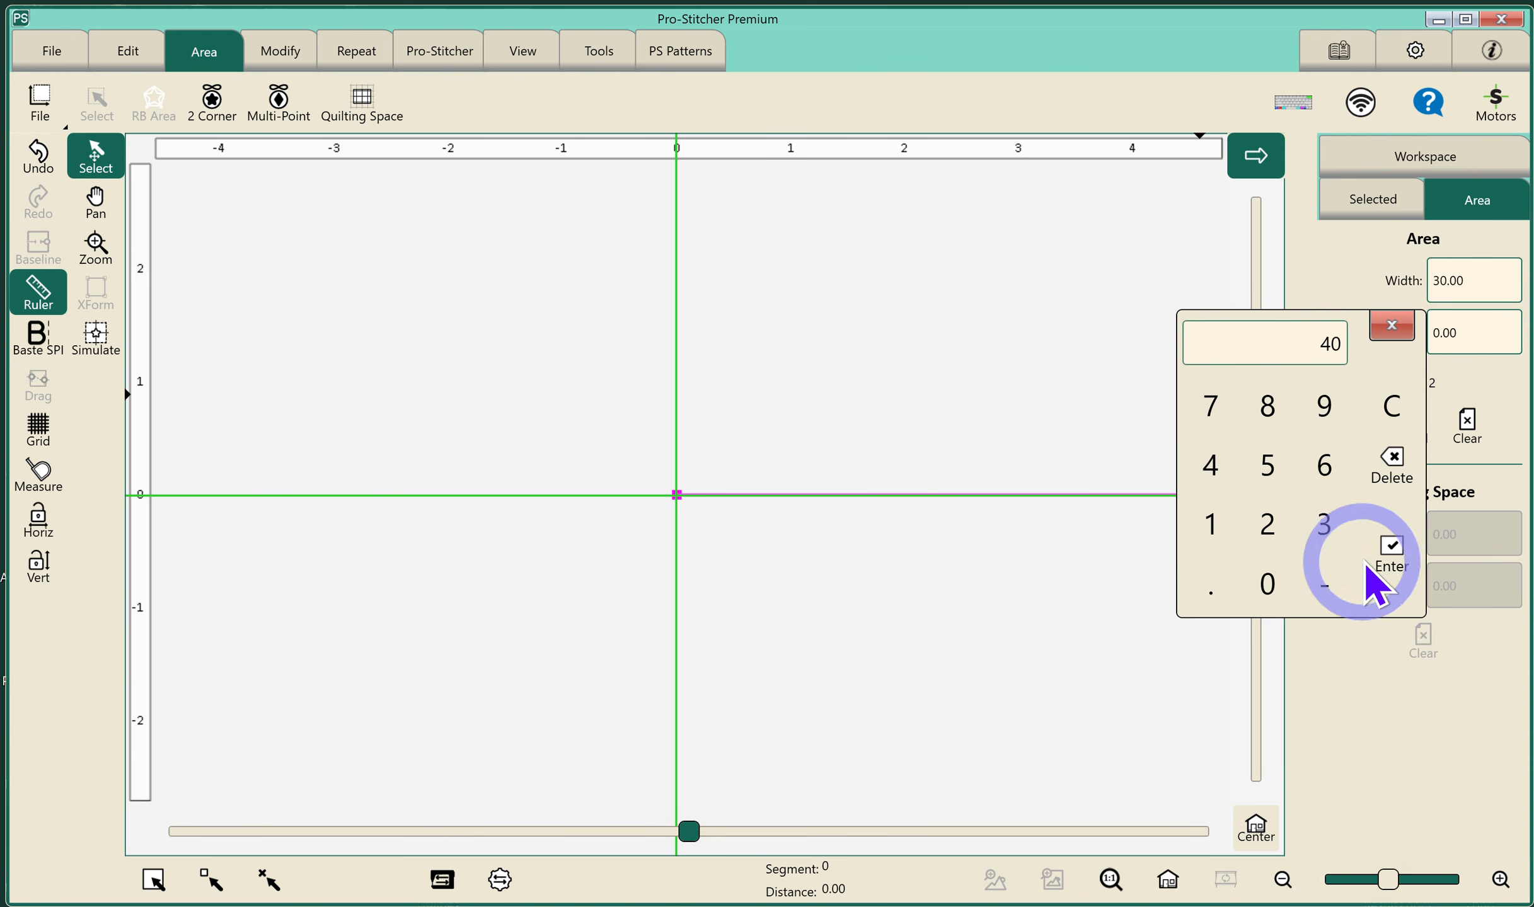
{"action": "left_click", "coordinate": [1222, 813]}
{"action": "left_click", "coordinate": [1167, 879]}
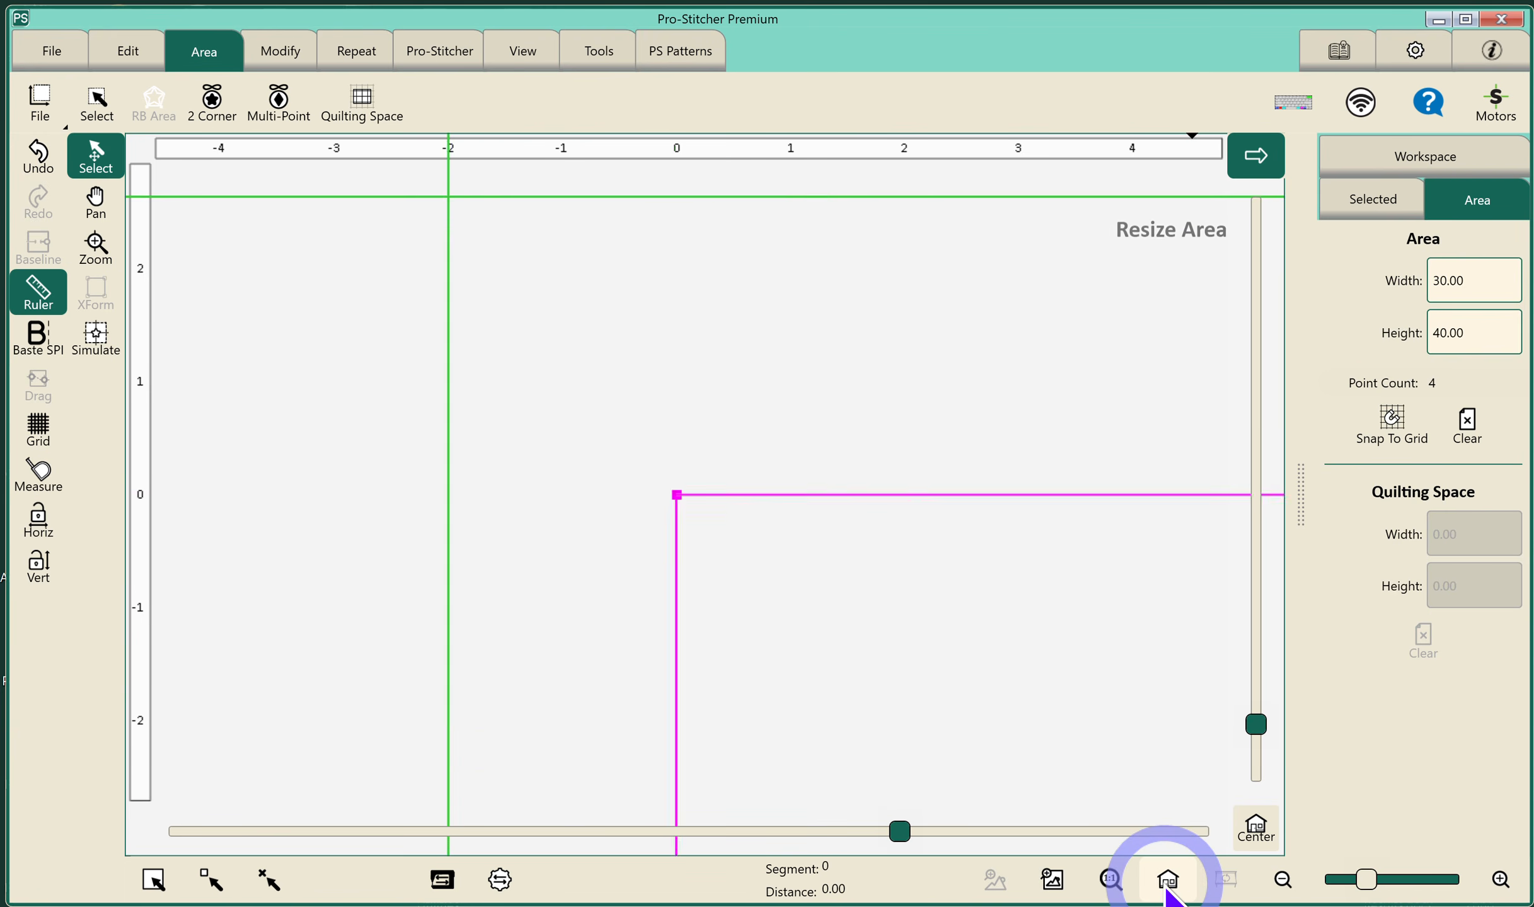
Turn on Simulate and move the simulated needle position to just outside the area's upper-left corner
{"action": "left_click", "coordinate": [96, 337]}
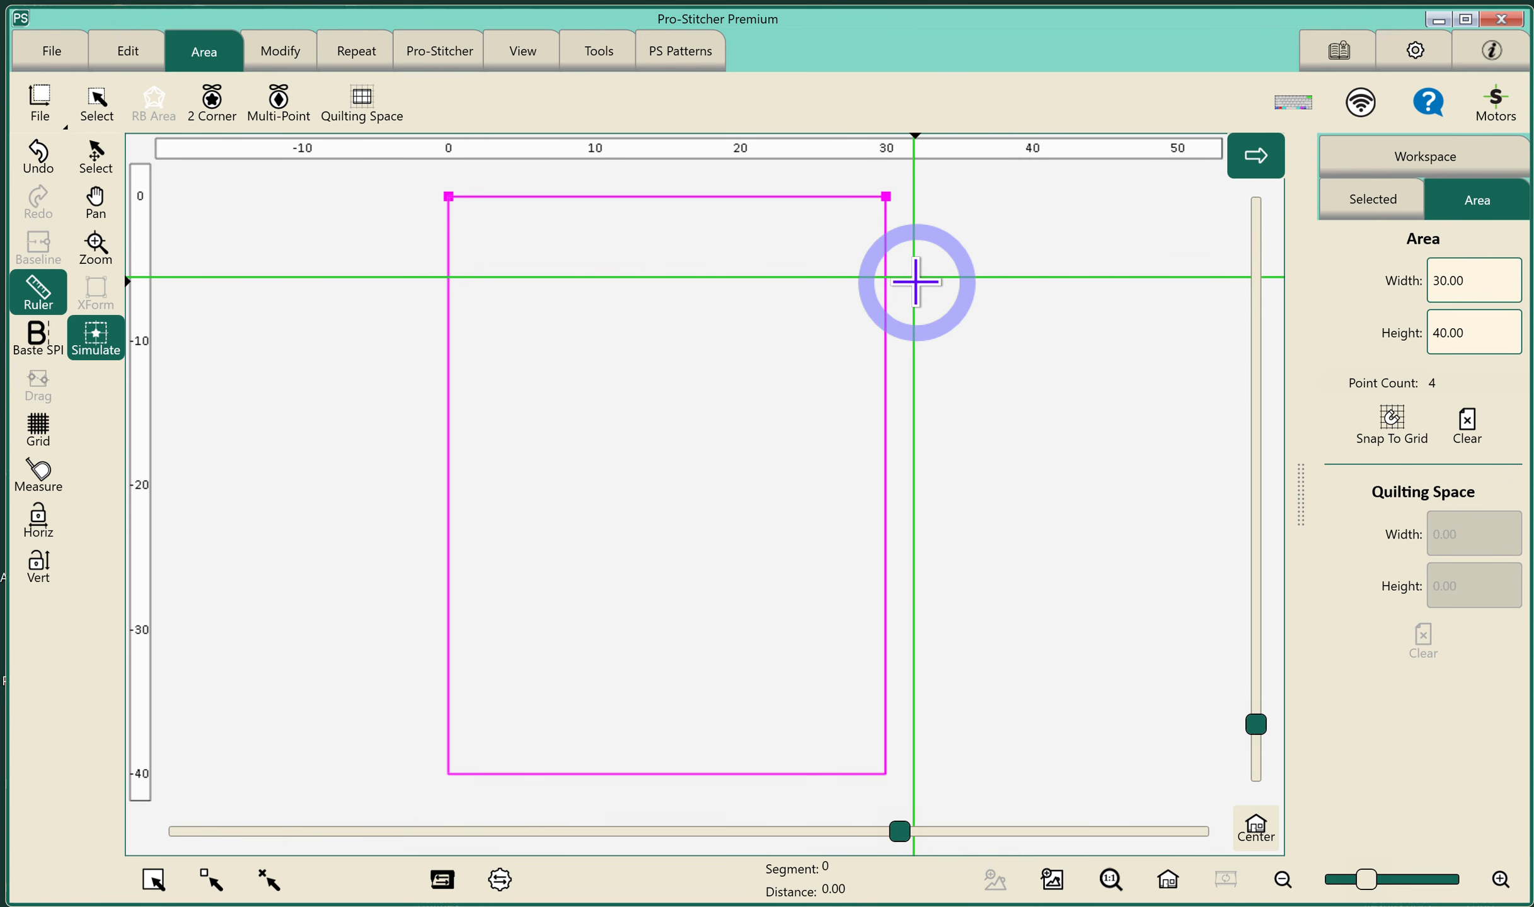
{"action": "left_click", "coordinate": [1448, 332]}
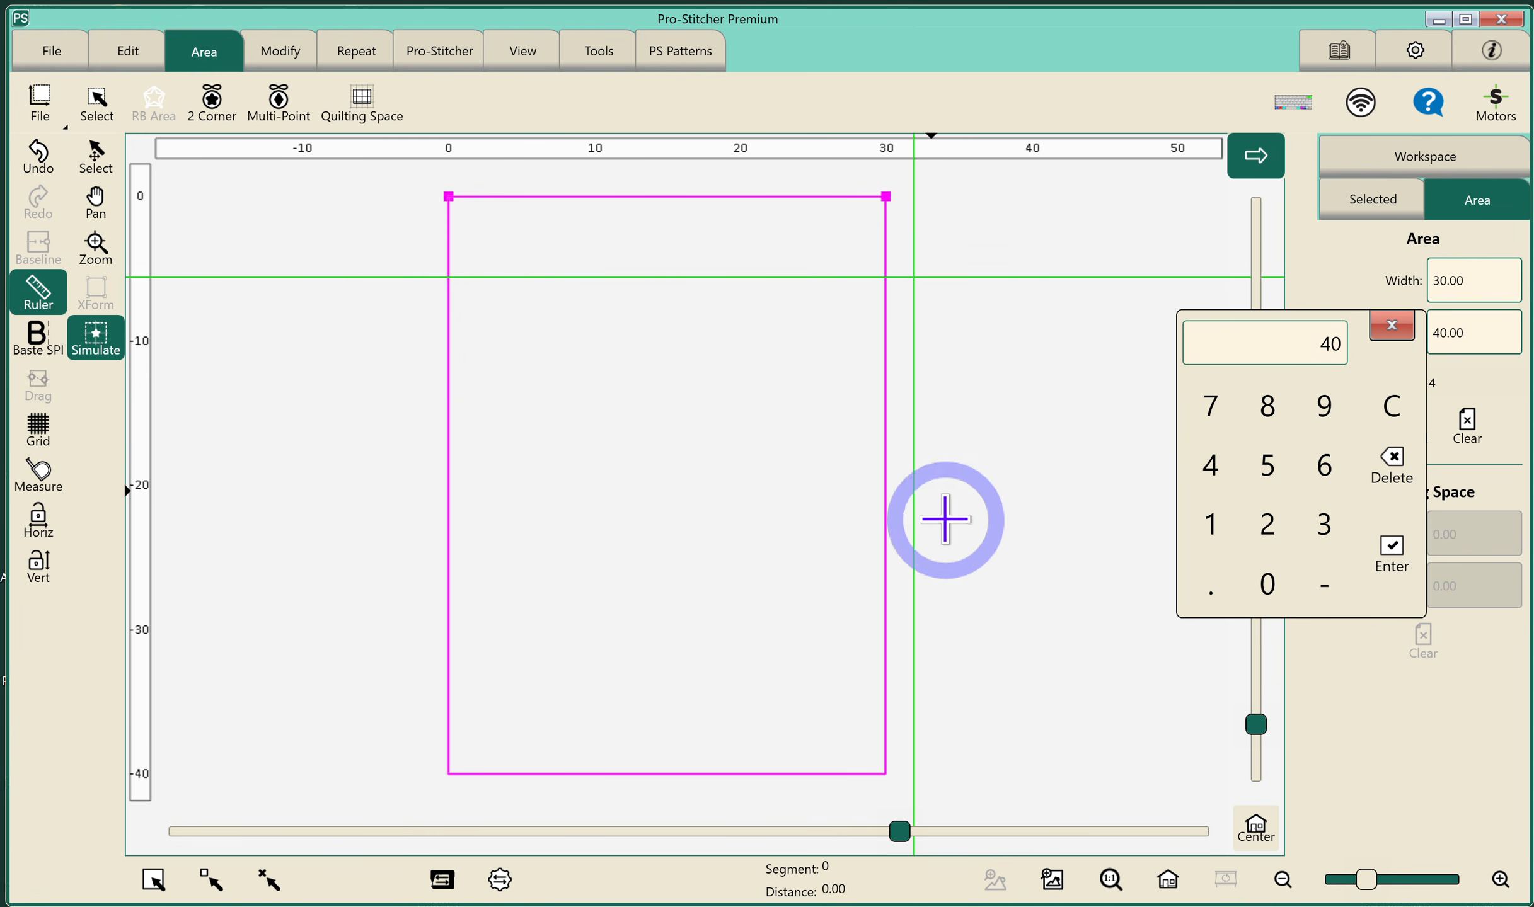
{"action": "left_click", "coordinate": [1394, 327]}
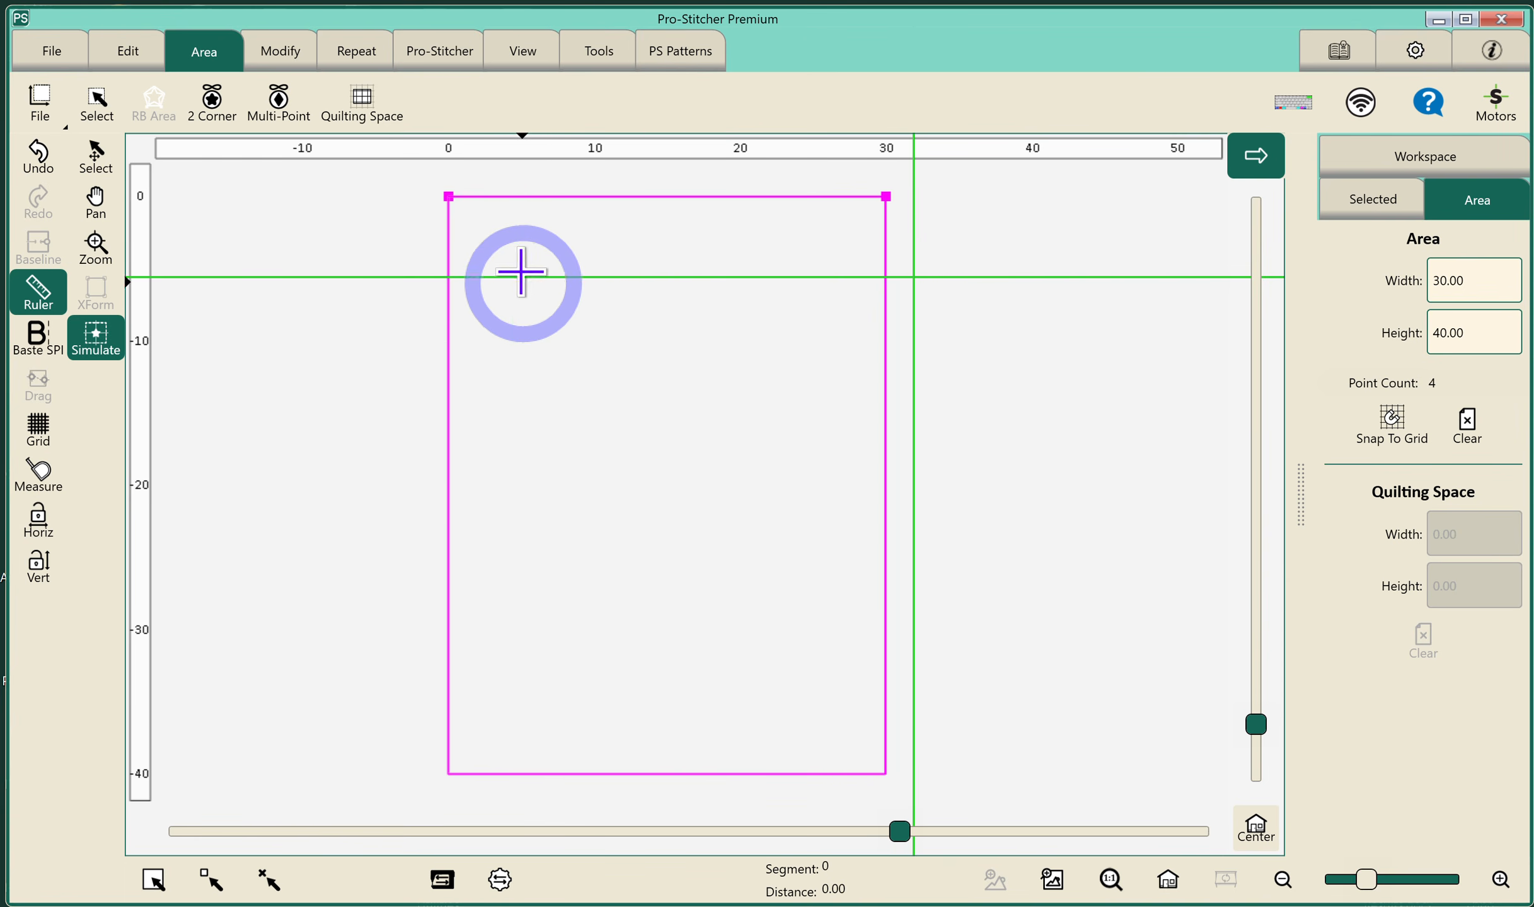
{"action": "left_click", "coordinate": [424, 180]}
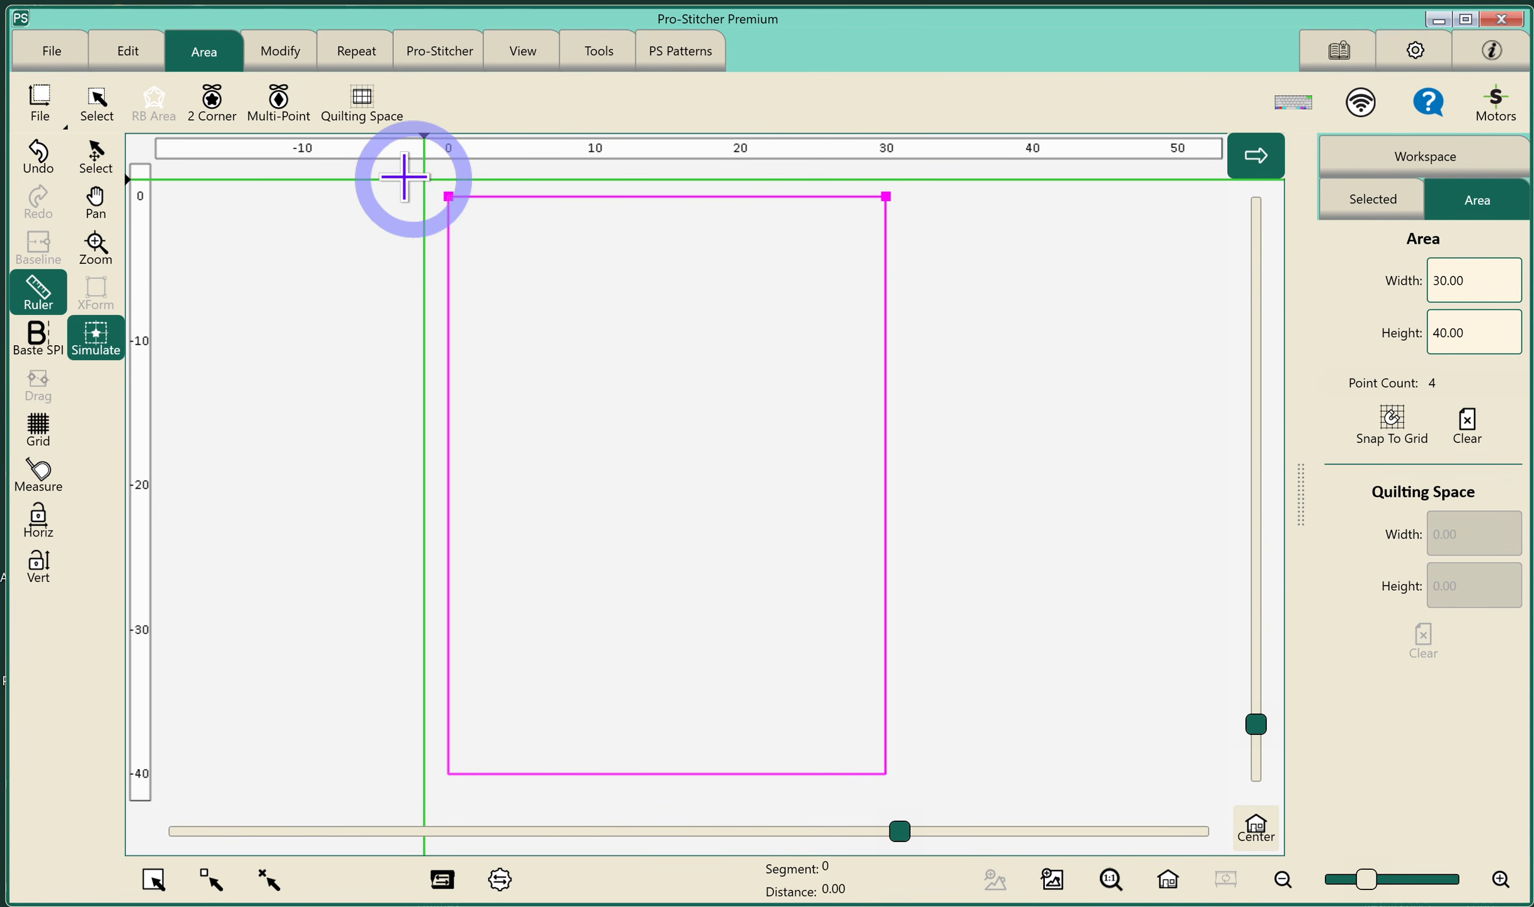
Browse the design library to the Piano Keys folder to open a design from it
{"action": "left_click", "coordinate": [52, 55]}
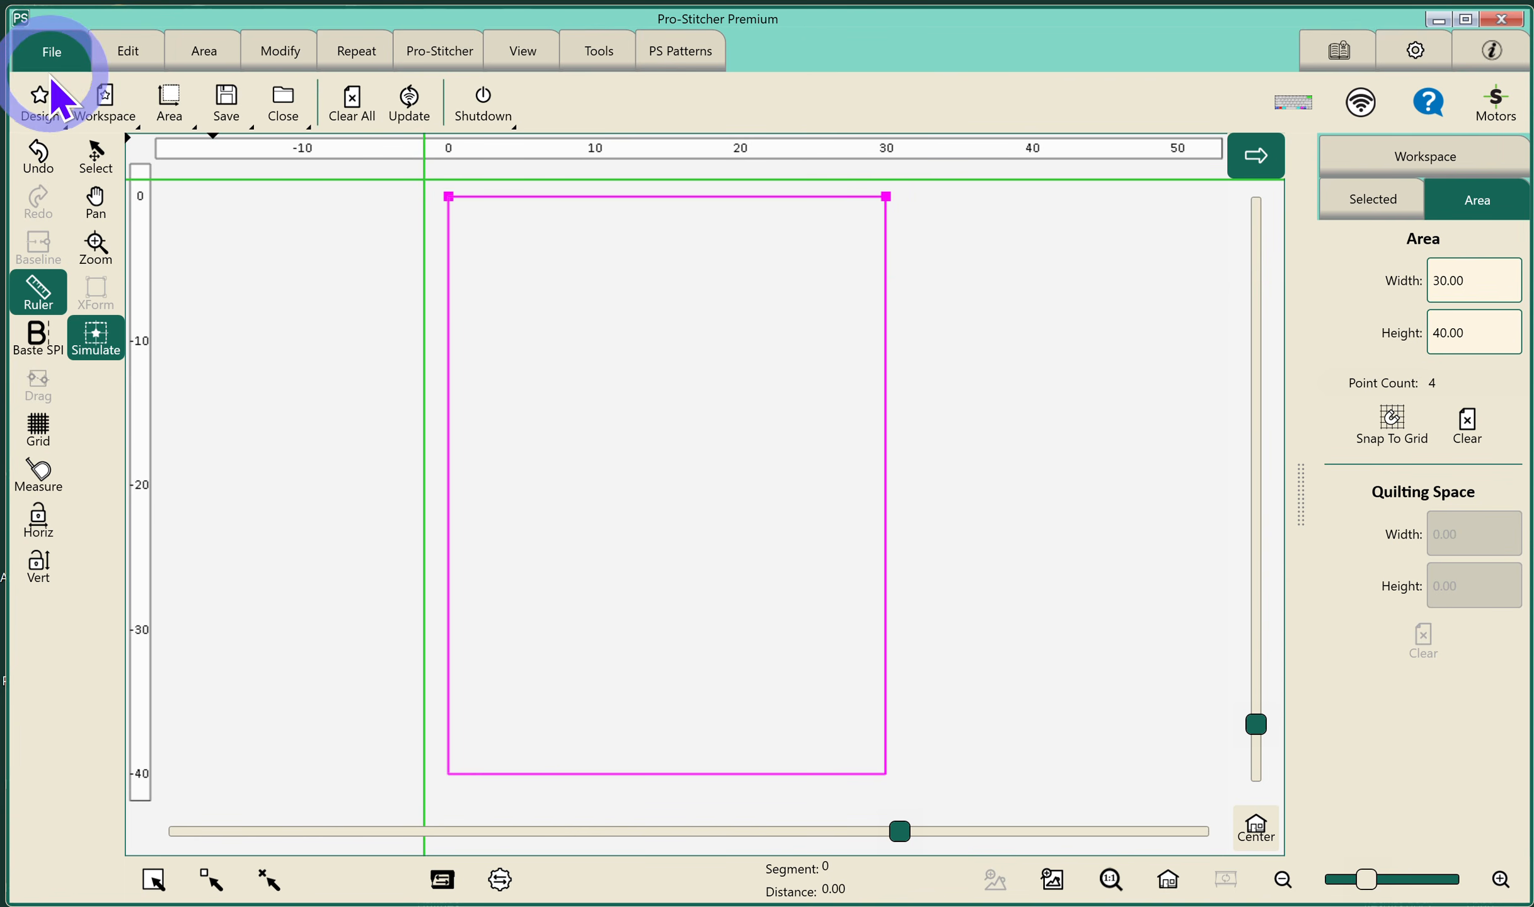
{"action": "left_click", "coordinate": [44, 100]}
{"action": "left_click", "coordinate": [76, 164]}
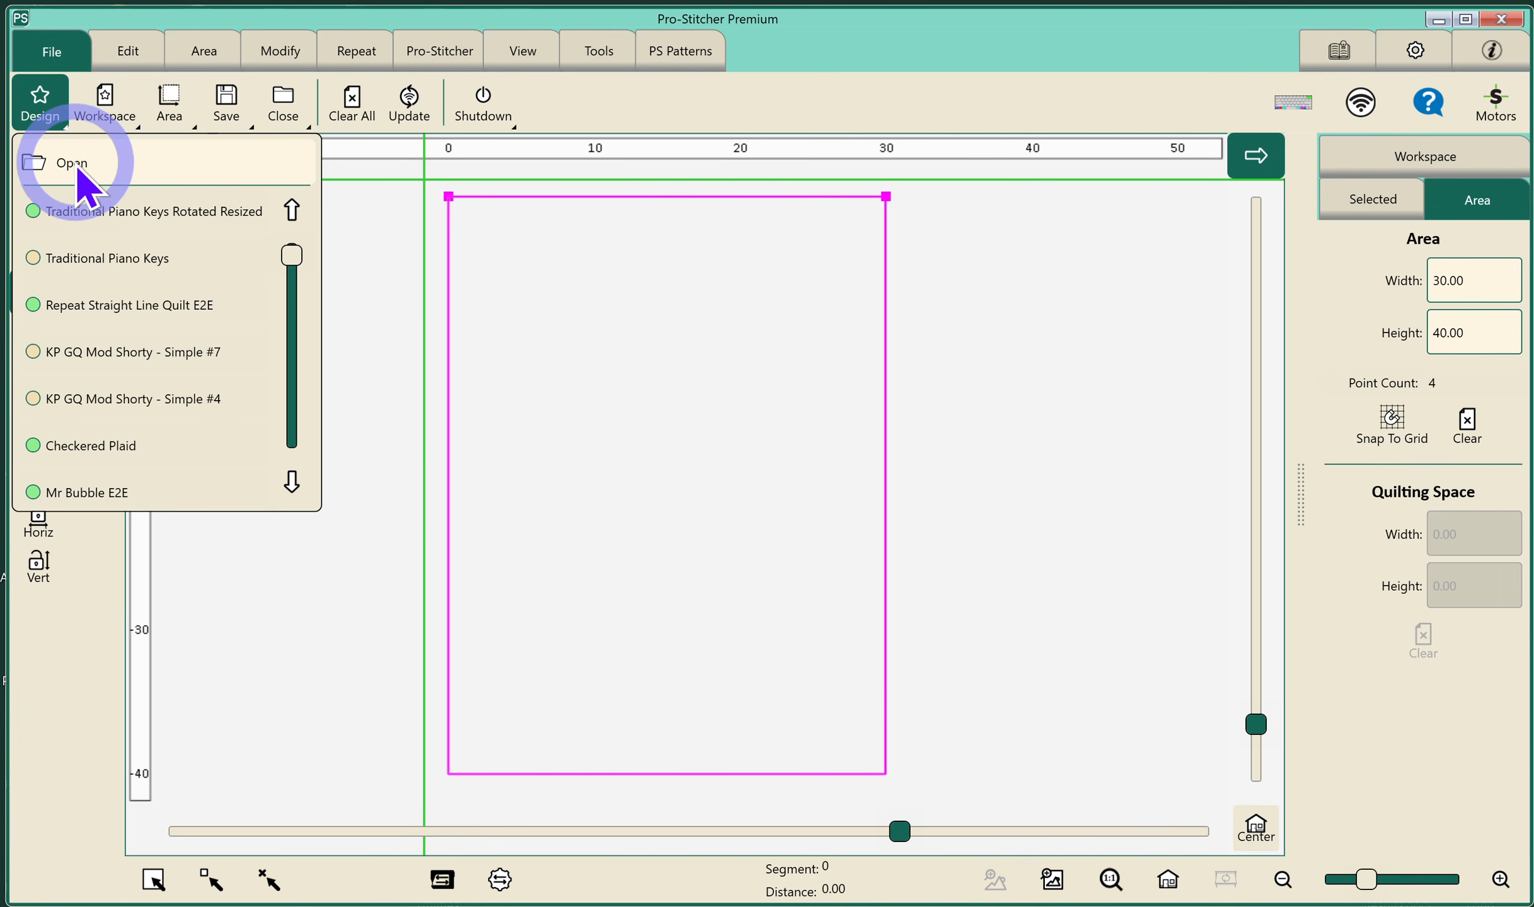
{"action": "scroll", "coordinate": [385, 581], "scroll_direction": "down", "scroll_amount": 15}
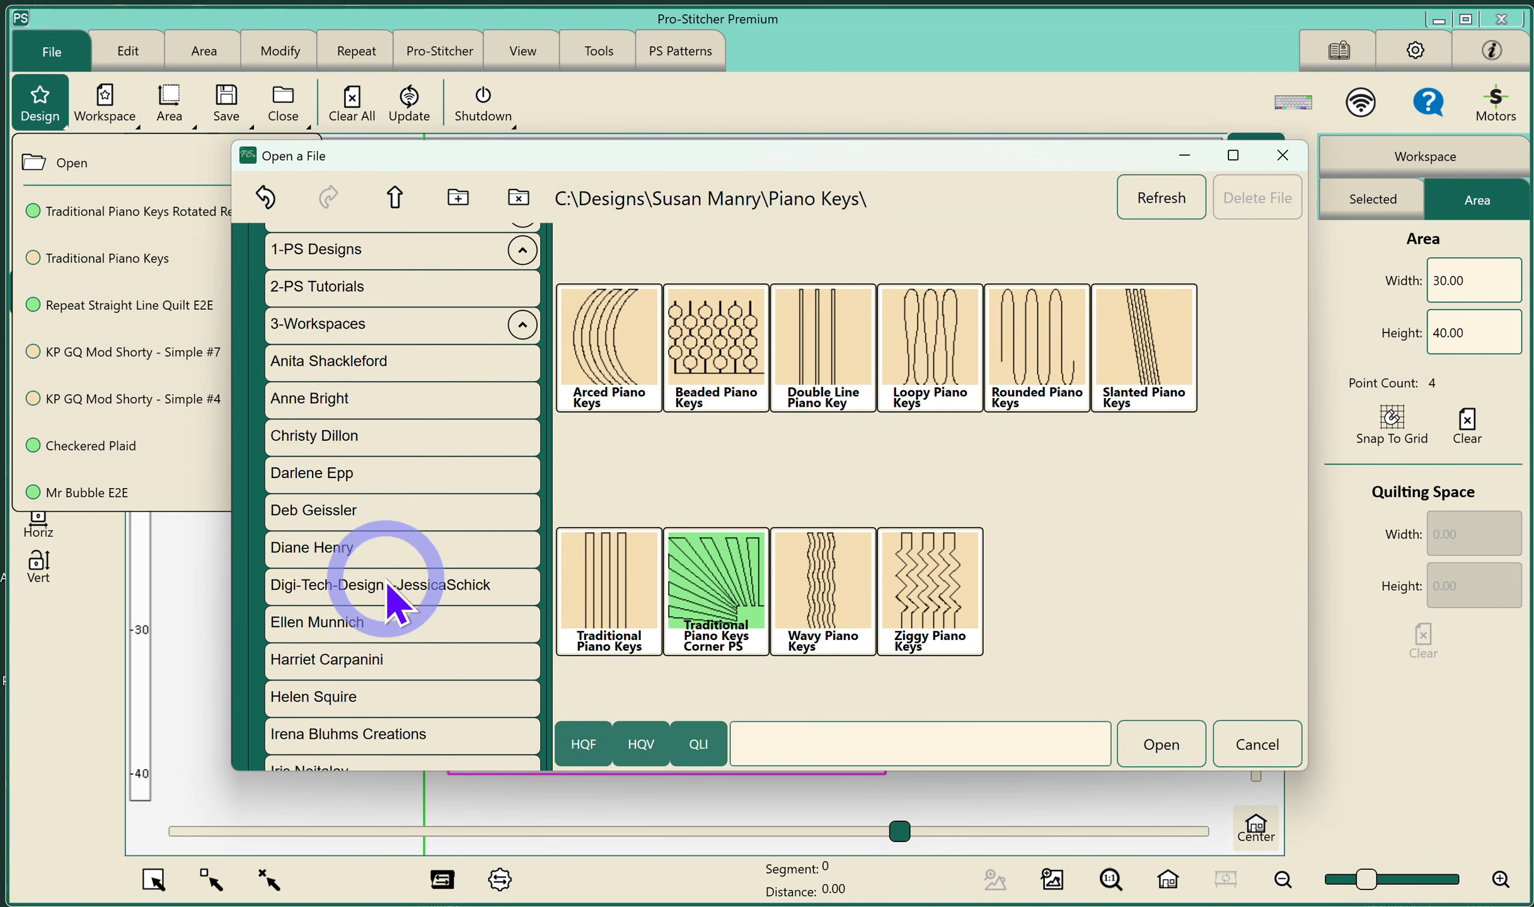
{"action": "scroll", "coordinate": [386, 581], "scroll_direction": "down", "scroll_amount": 9}
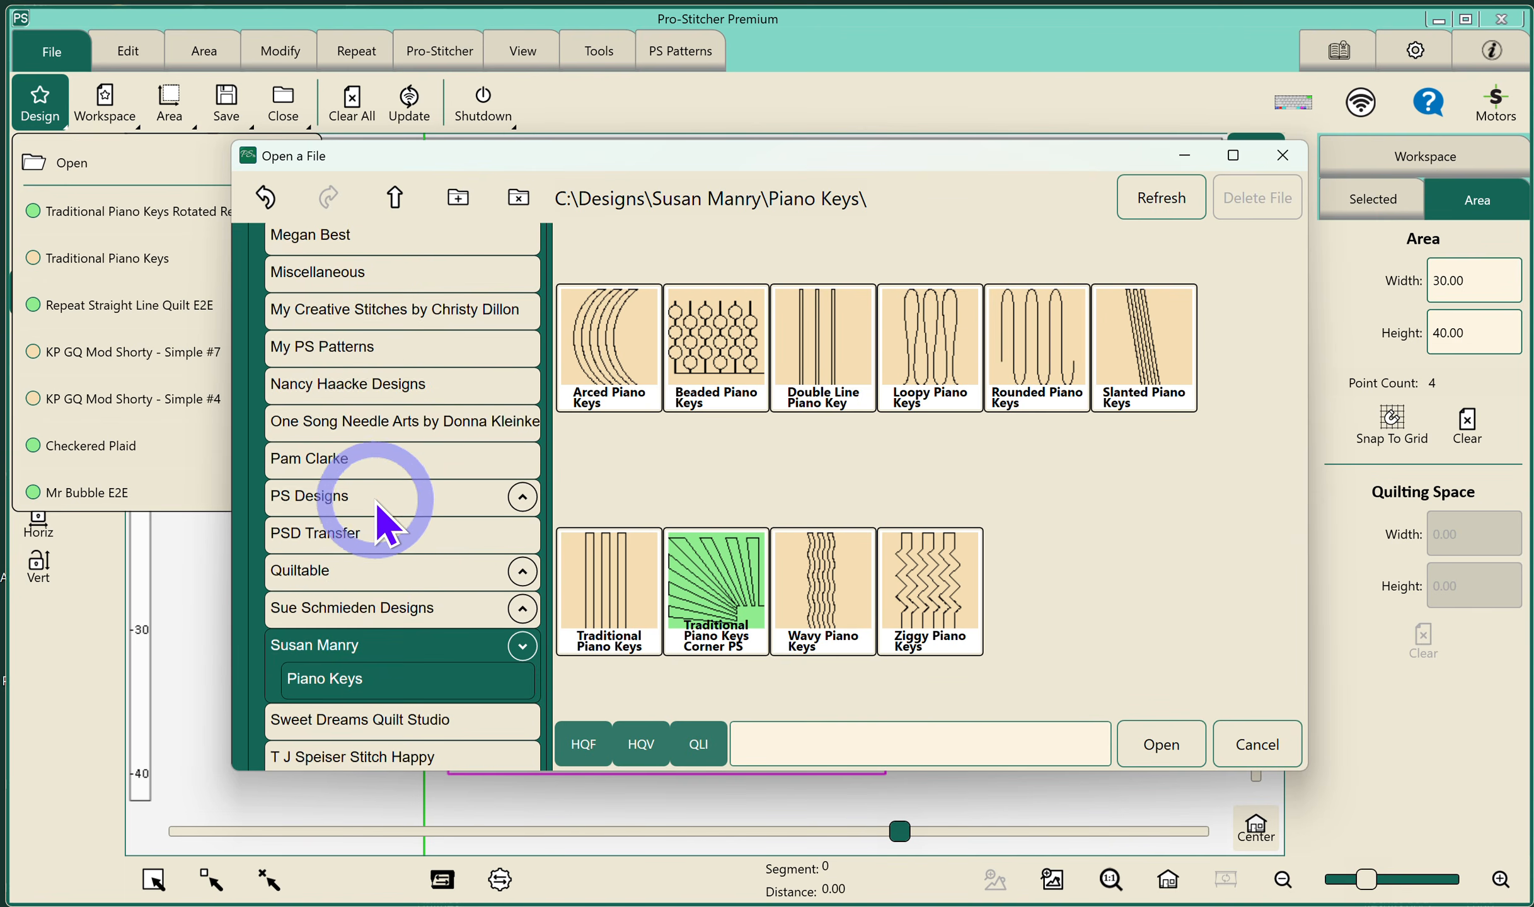
{"action": "scroll", "coordinate": [376, 502], "scroll_direction": "up", "scroll_amount": 3}
{"action": "scroll", "coordinate": [376, 502], "scroll_direction": "down", "scroll_amount": 4}
{"action": "scroll", "coordinate": [376, 502], "scroll_direction": "down", "scroll_amount": 3}
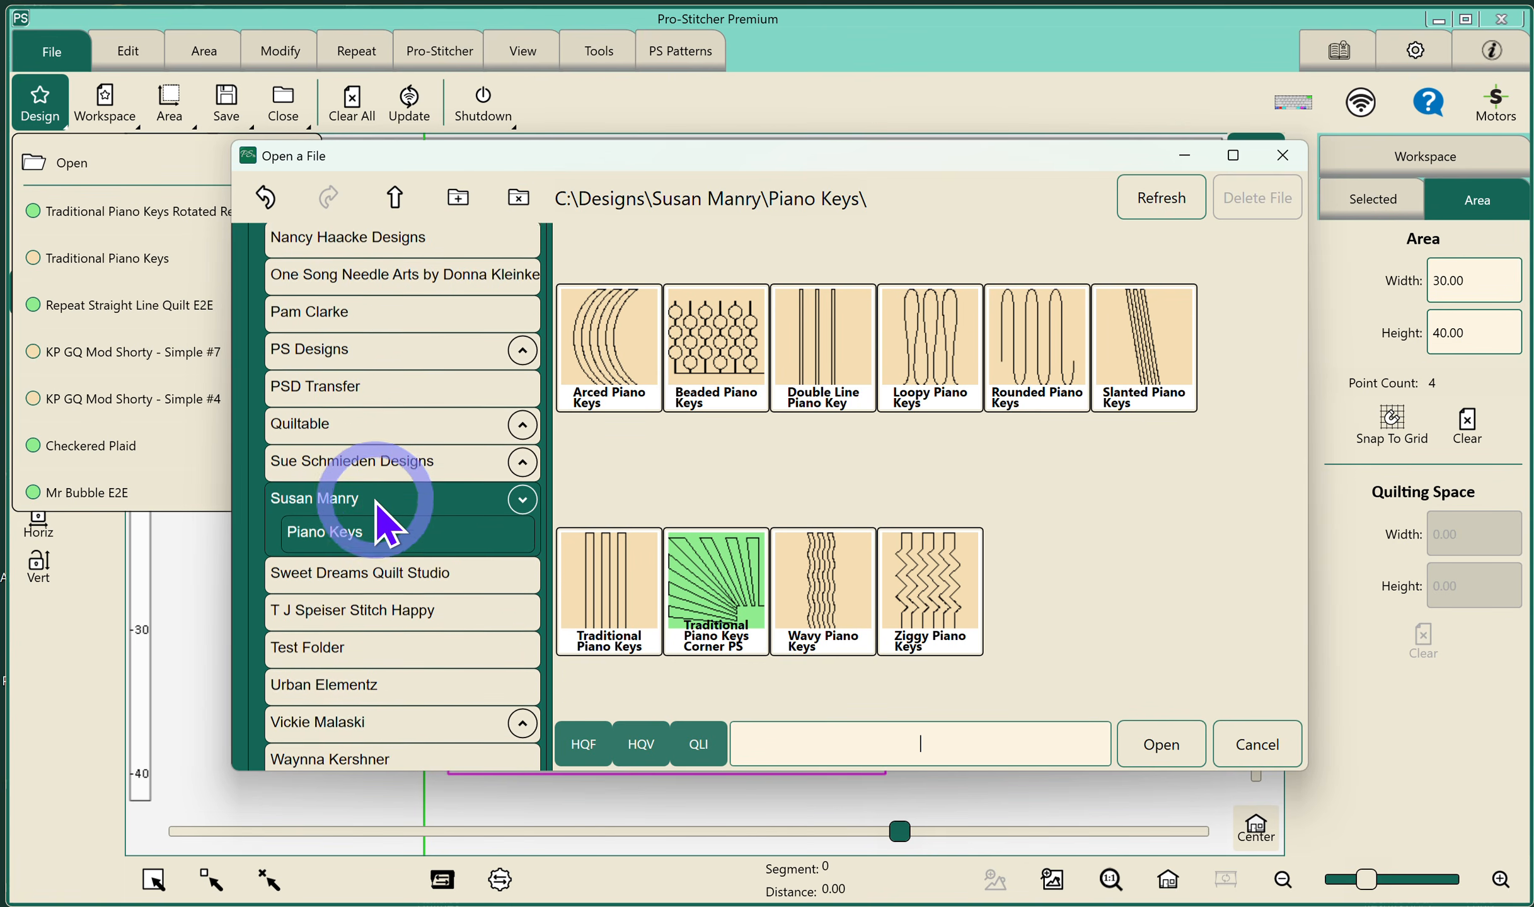
{"action": "left_click", "coordinate": [333, 528]}
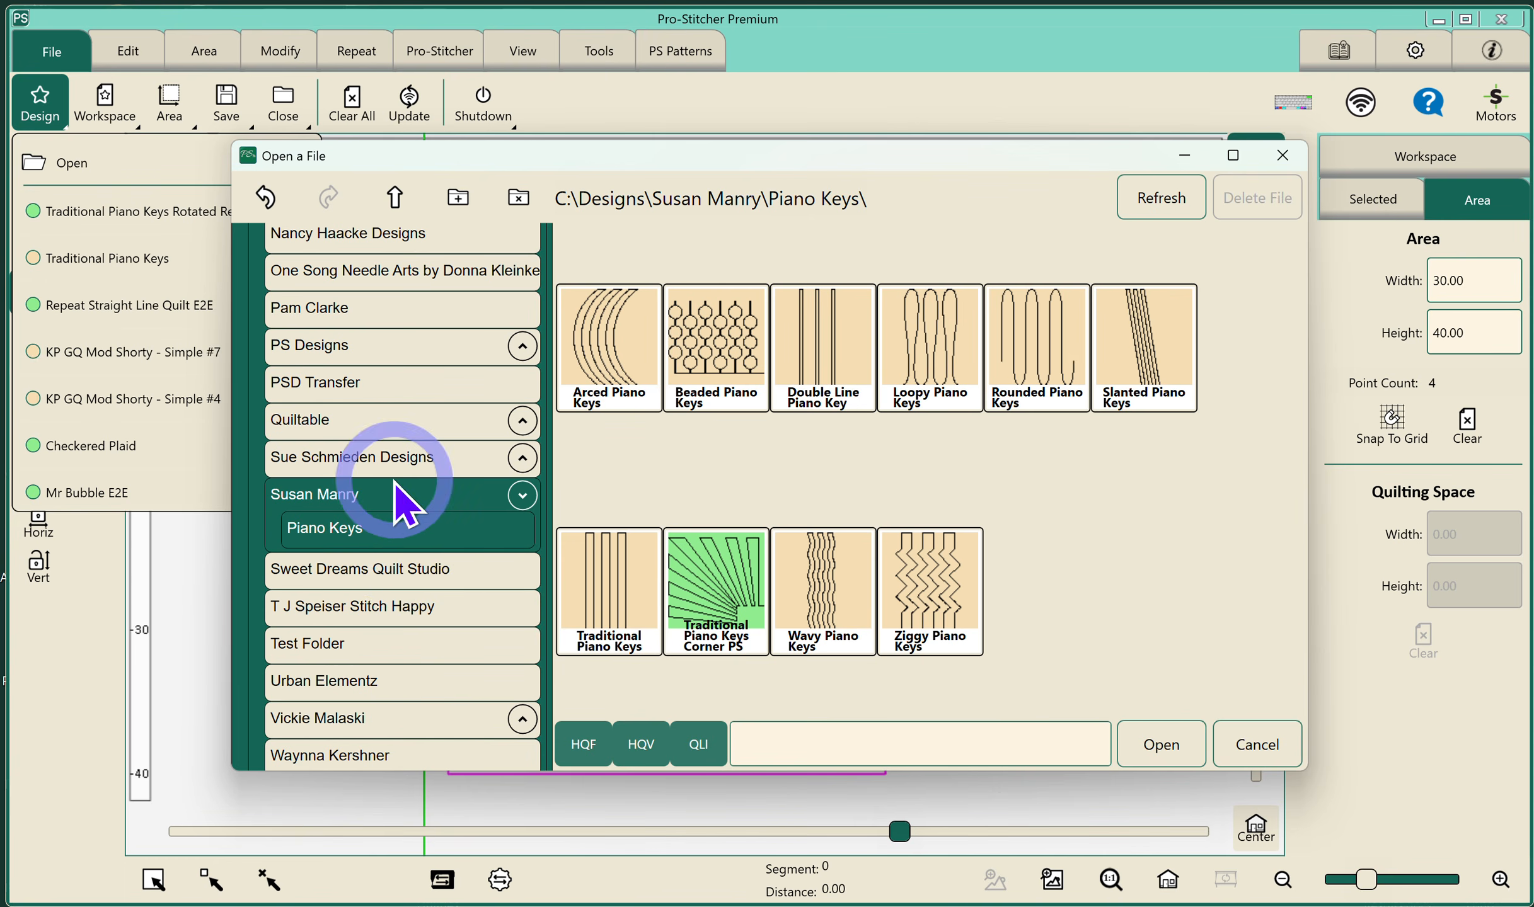
Load the Traditional Piano Keys design from the Piano Keys folder into the workspace
{"action": "scroll", "coordinate": [469, 498], "scroll_direction": "up", "scroll_amount": 10}
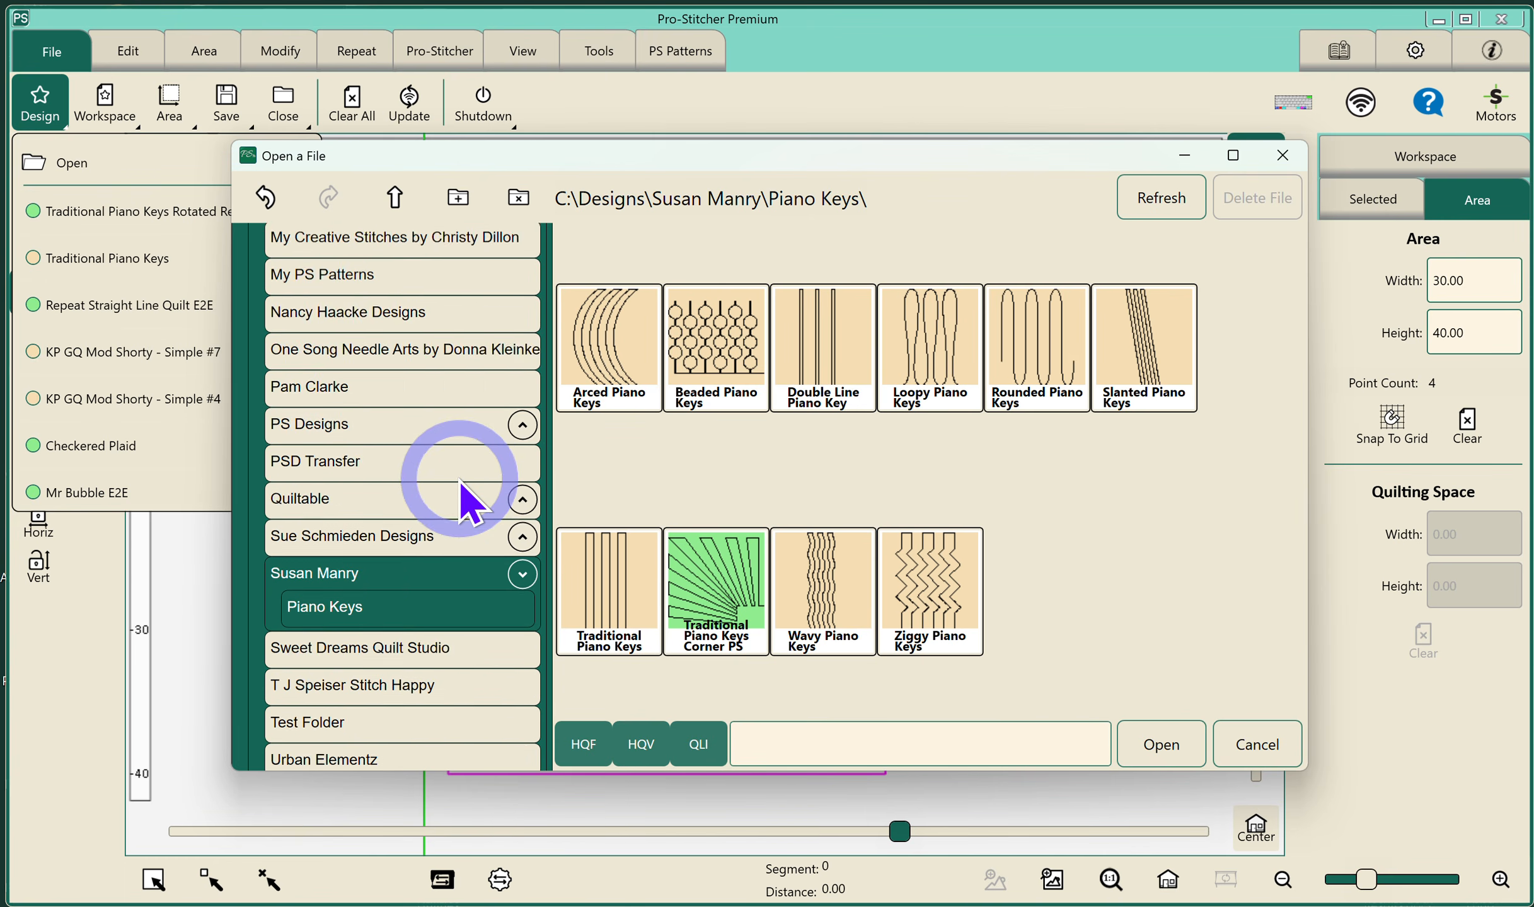
{"action": "scroll", "coordinate": [469, 498], "scroll_direction": "up", "scroll_amount": 5}
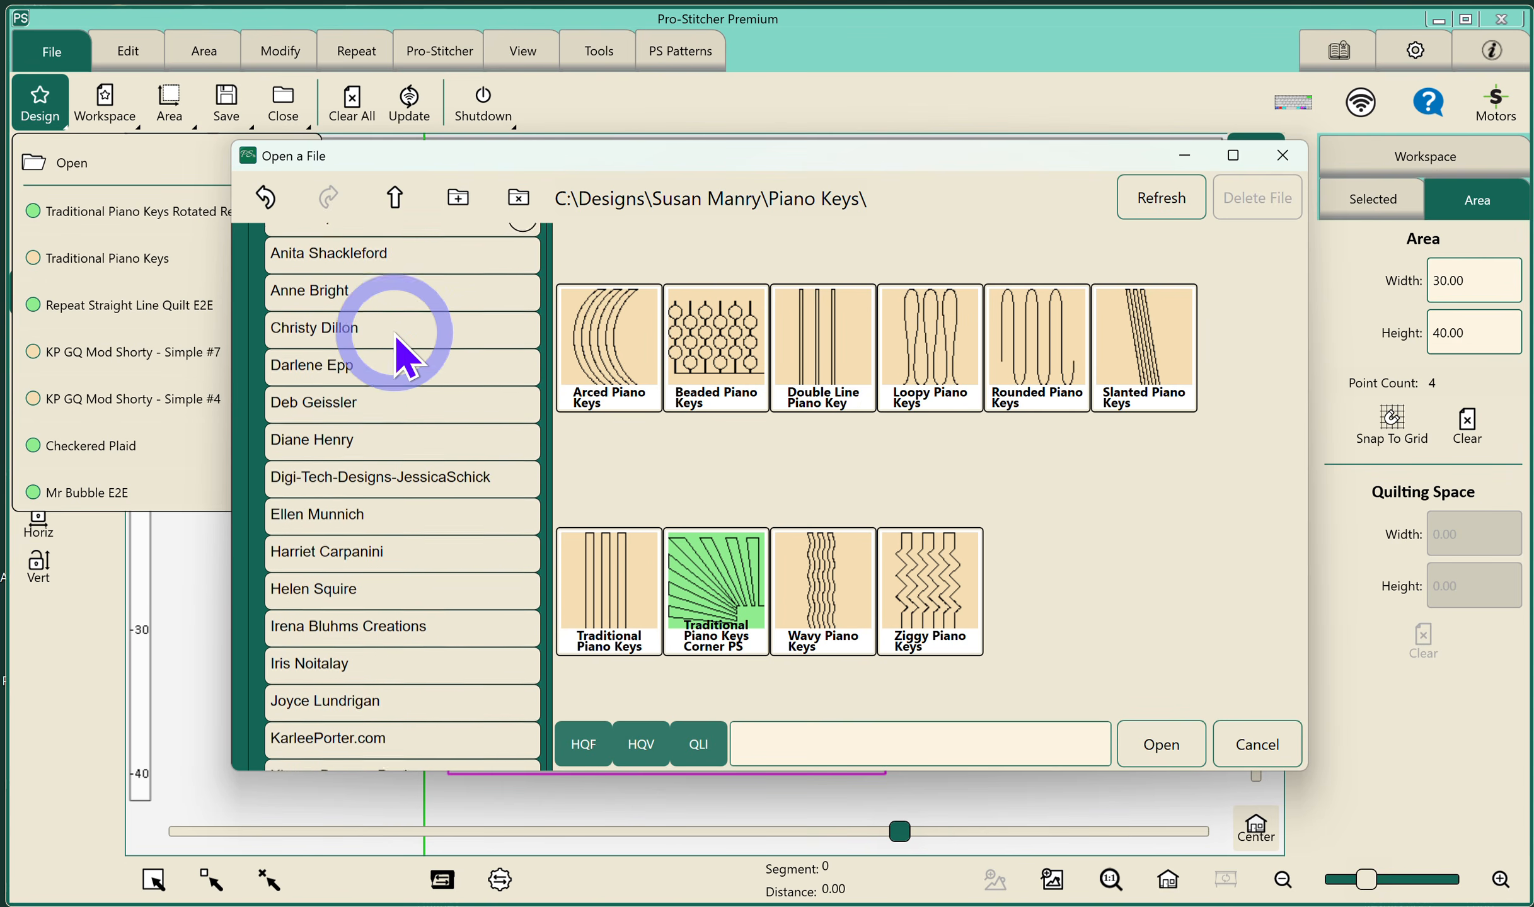
{"action": "scroll", "coordinate": [433, 372], "scroll_direction": "up", "scroll_amount": 1}
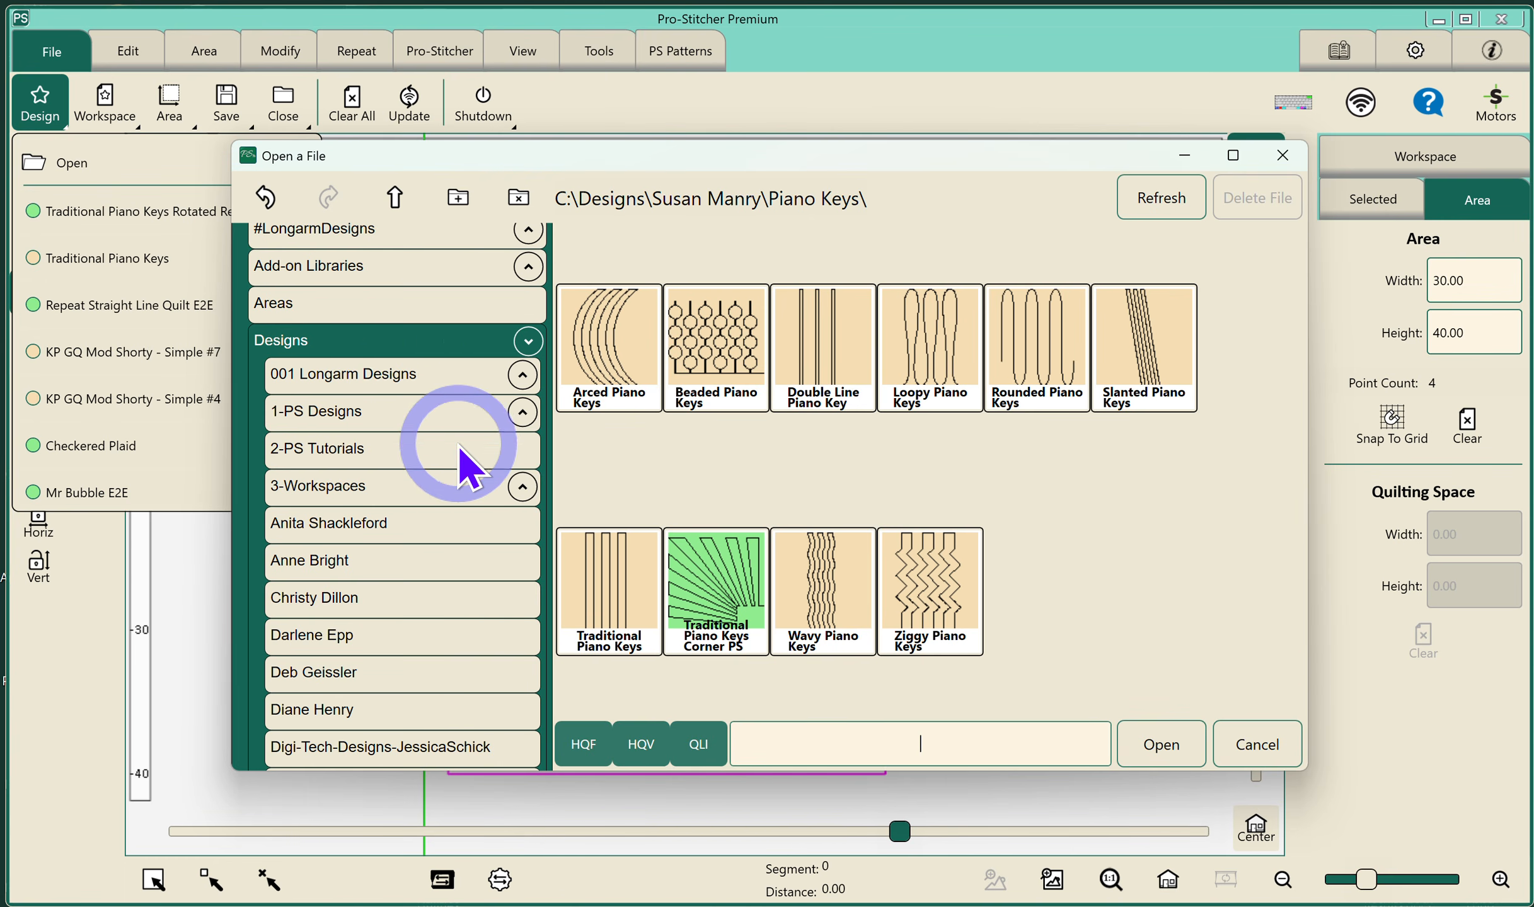
{"action": "scroll", "coordinate": [463, 457], "scroll_direction": "down", "scroll_amount": 10}
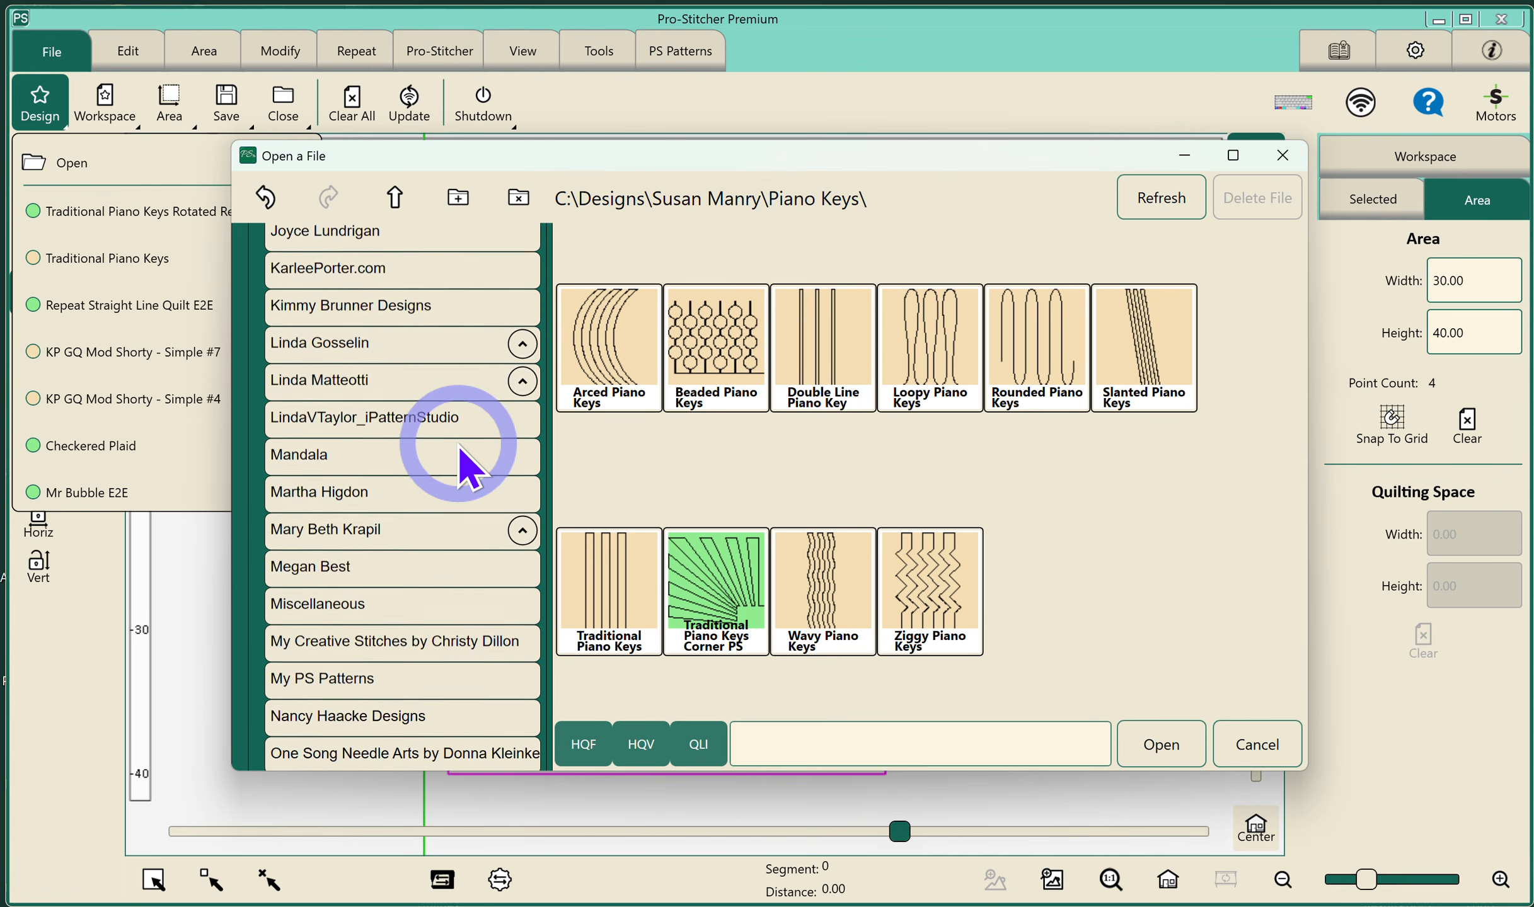
{"action": "scroll", "coordinate": [457, 445], "scroll_direction": "down", "scroll_amount": 8}
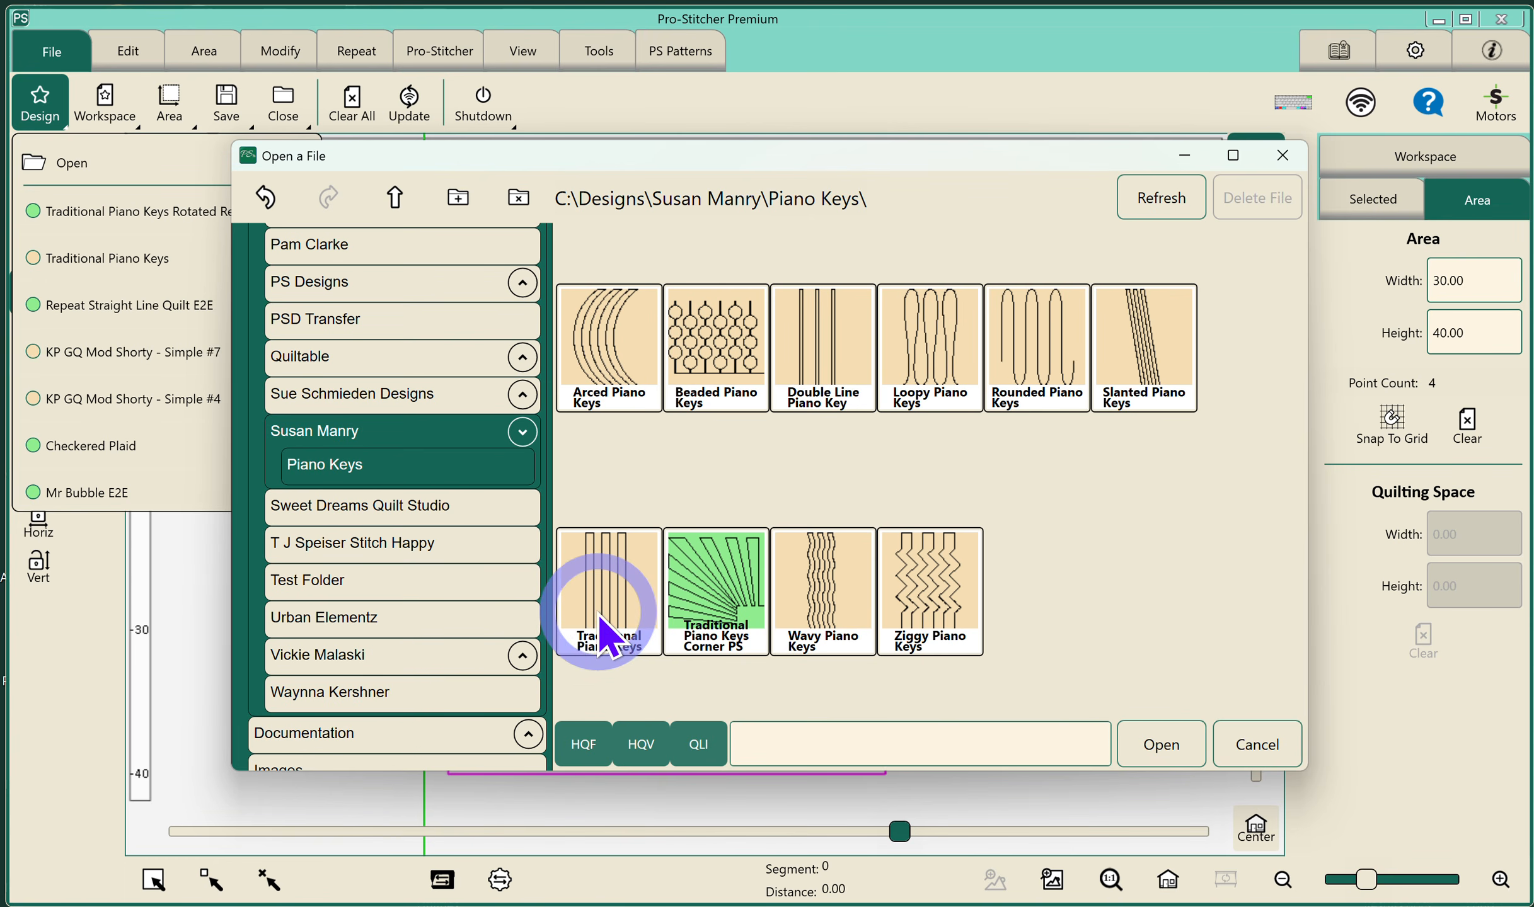
{"action": "left_click", "coordinate": [610, 581]}
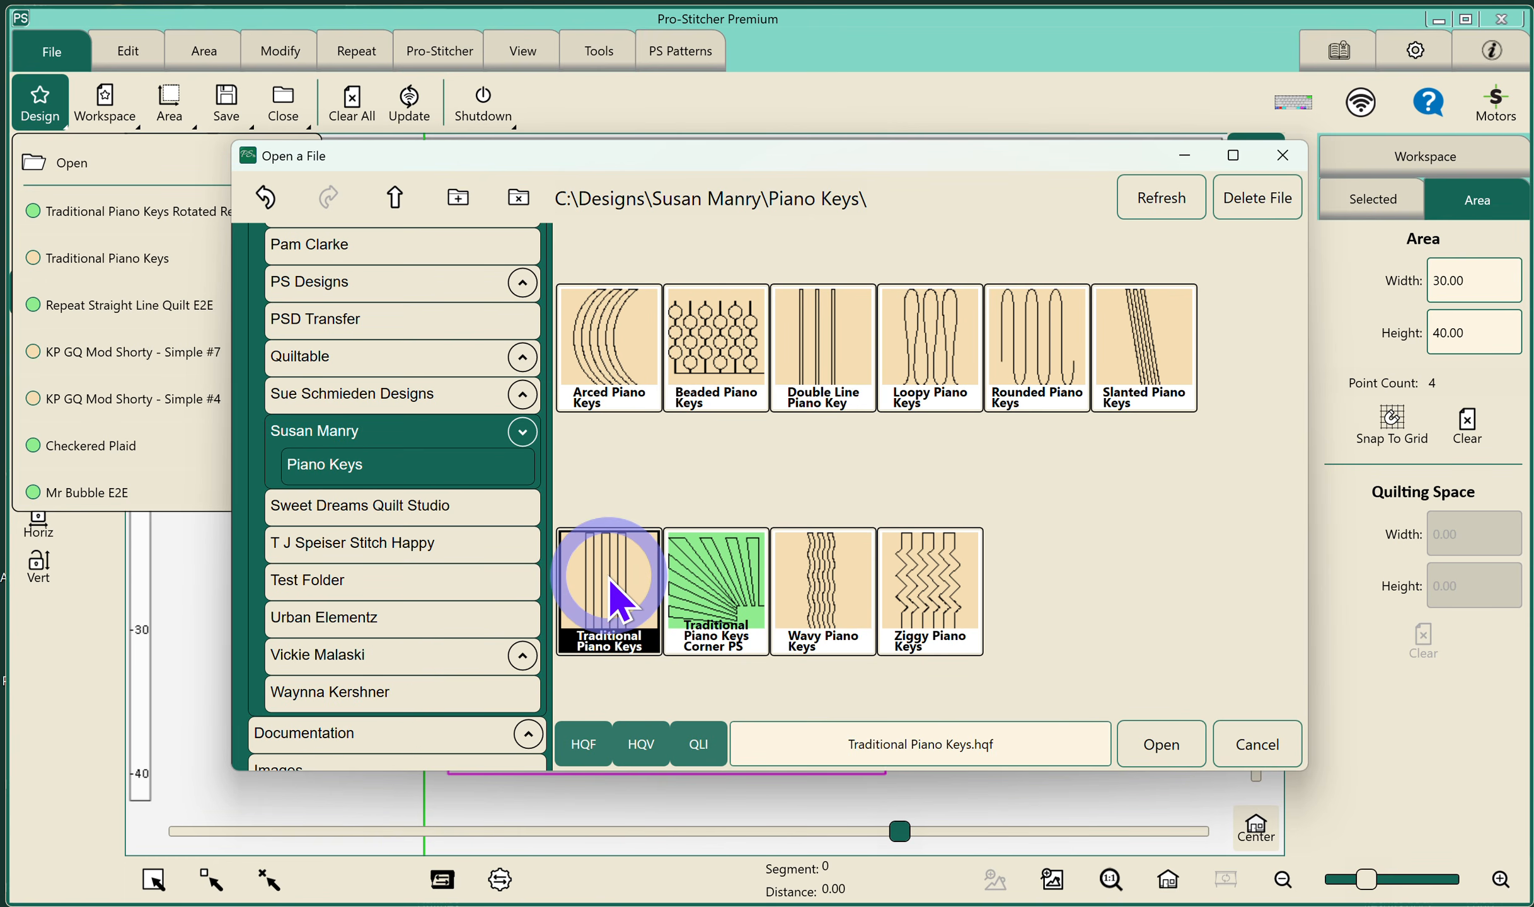
{"action": "left_click", "coordinate": [1147, 750]}
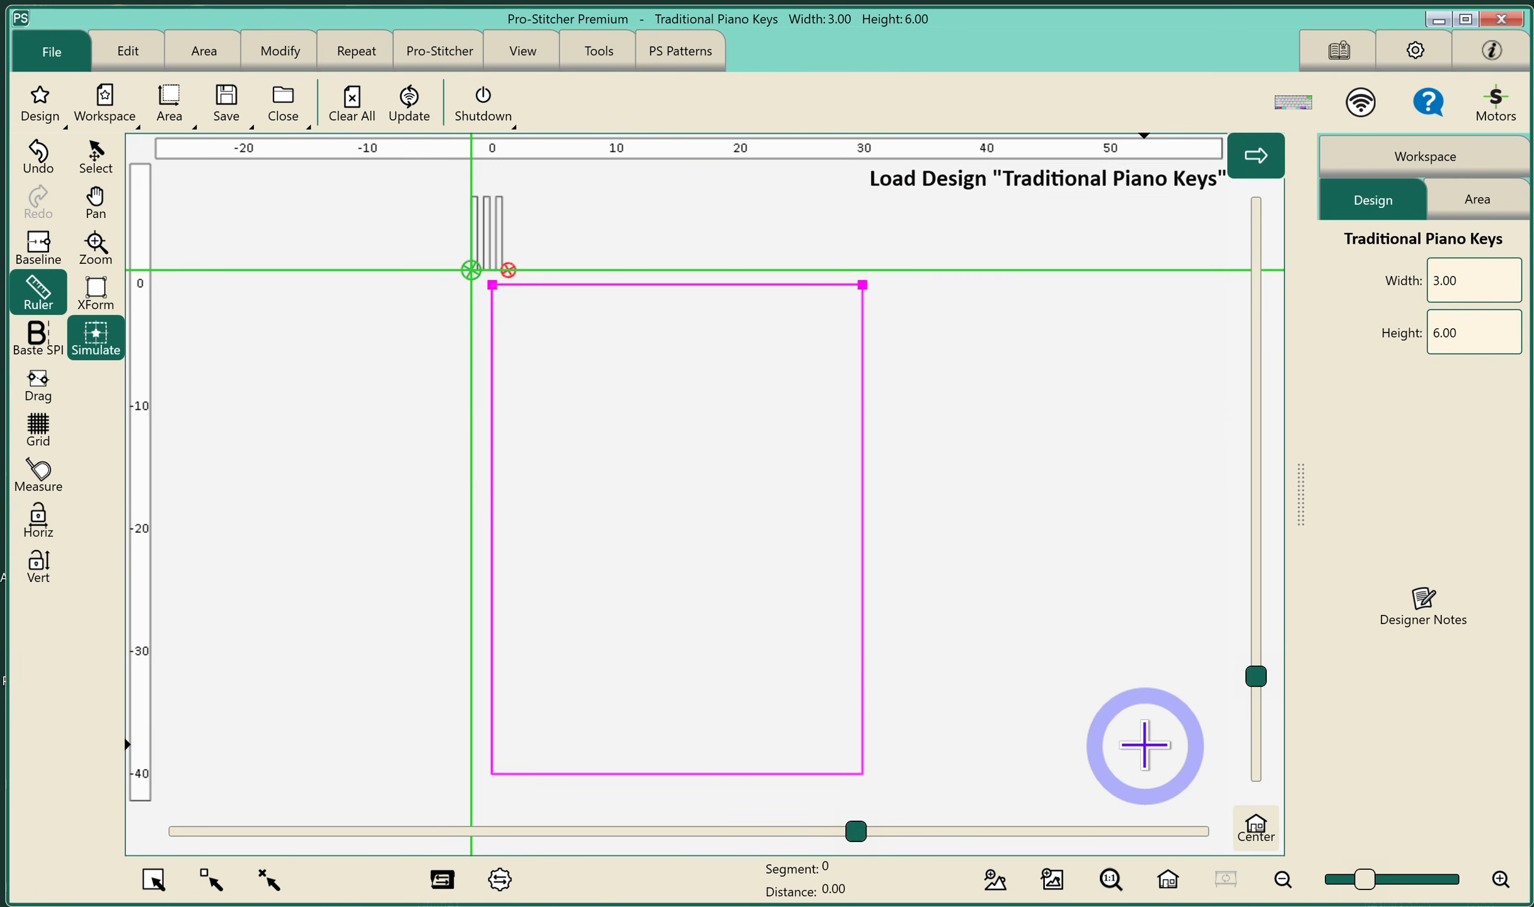
Baseline the Traditional Piano Keys design and show the grid behind the enlarged design
{"action": "left_click", "coordinate": [40, 259]}
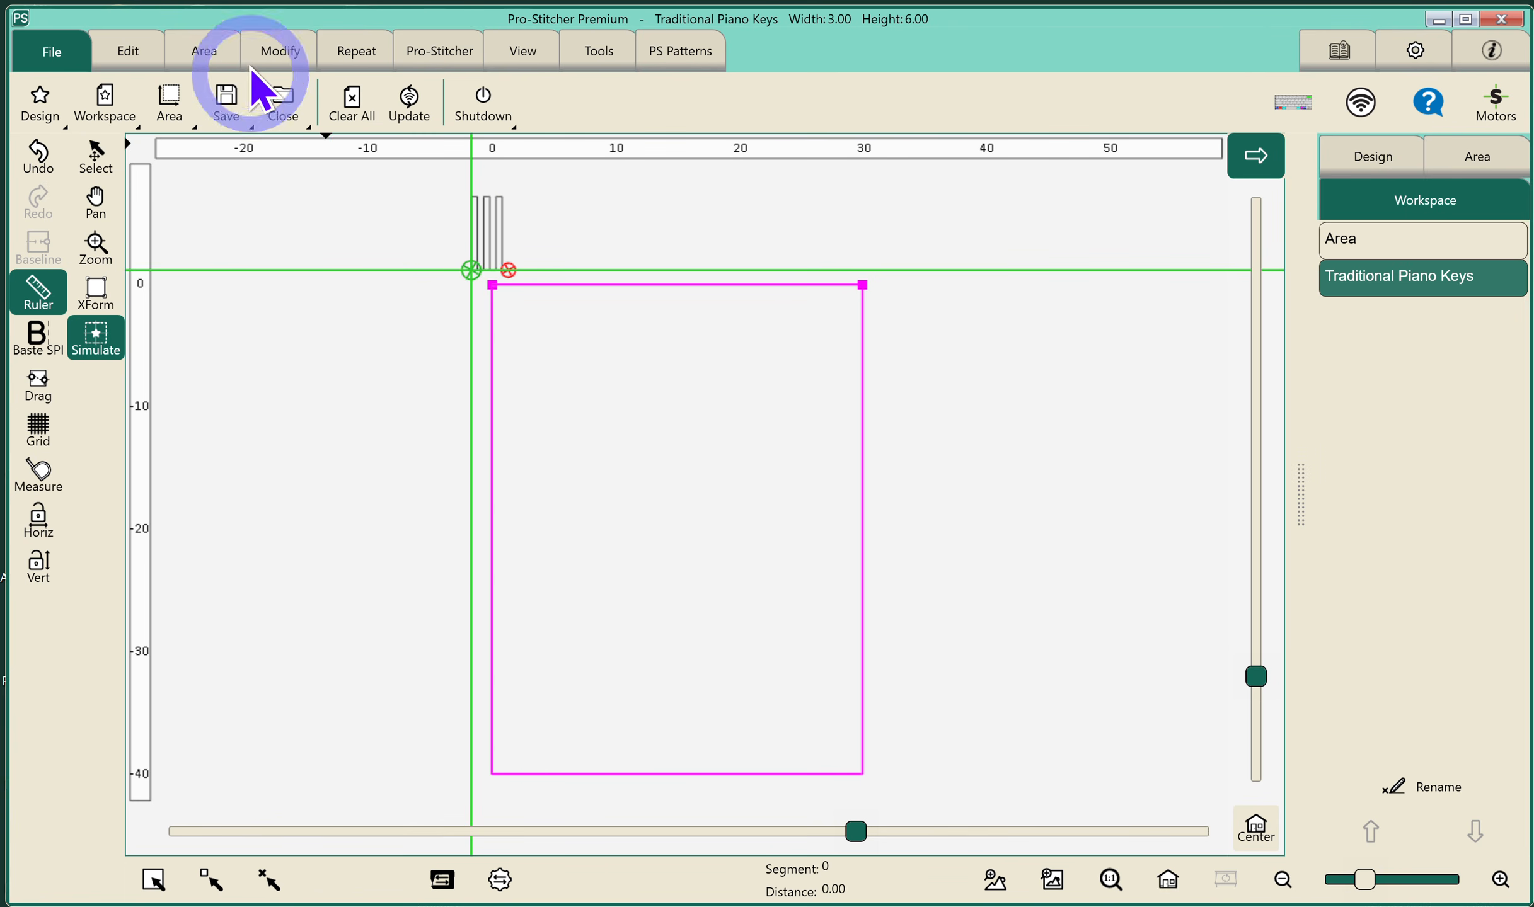
{"action": "left_click", "coordinate": [98, 249]}
{"action": "left_click_drag", "start_coordinate": [430, 175], "coordinate": [554, 297]}
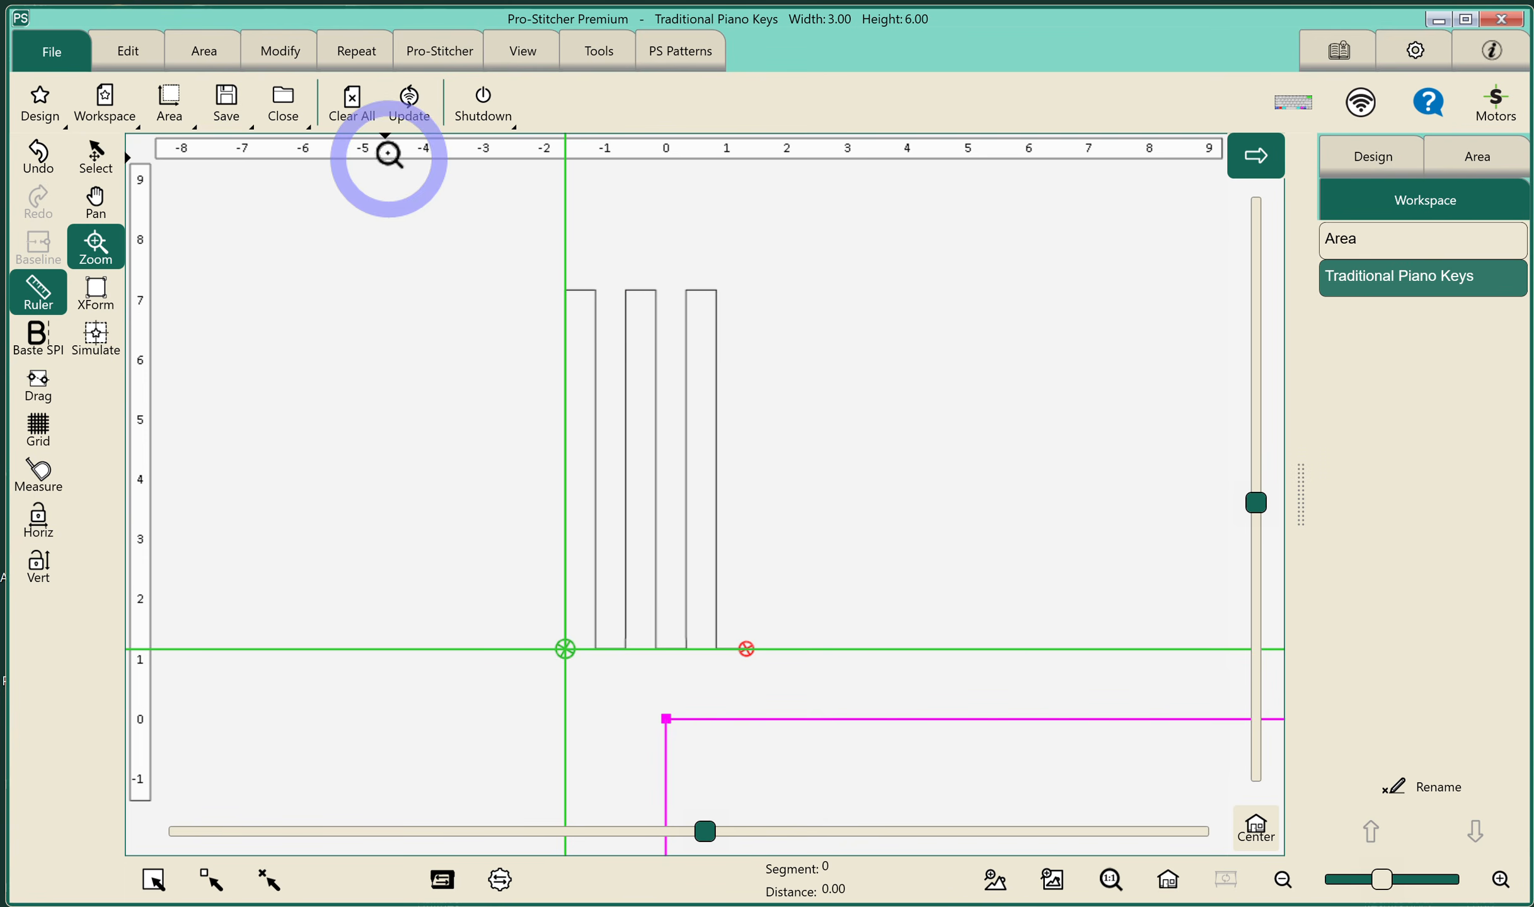
{"action": "left_click", "coordinate": [523, 51]}
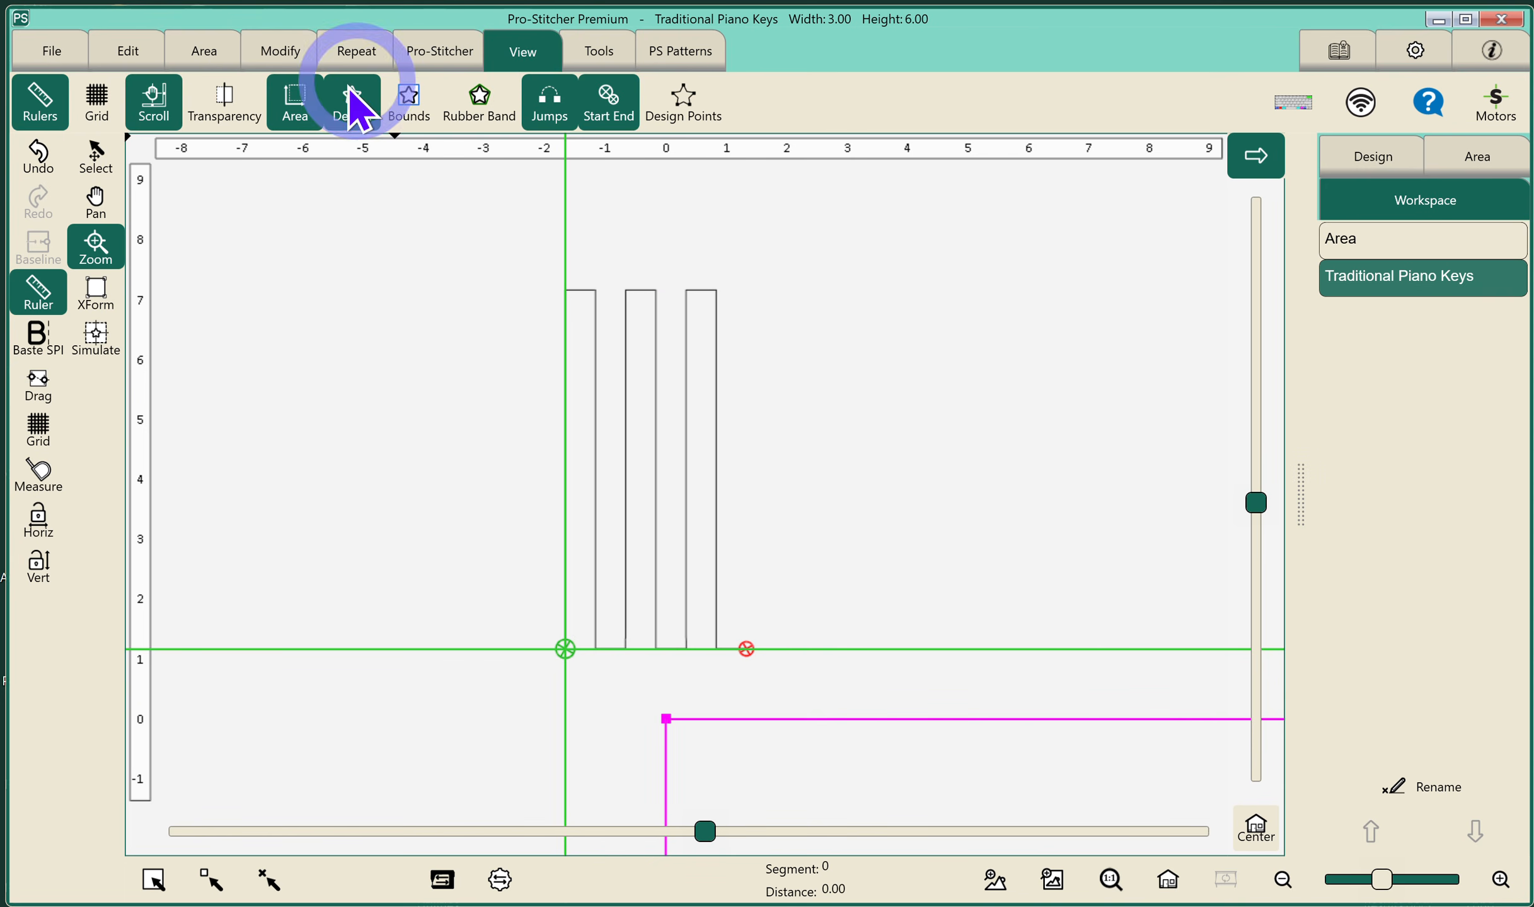
{"action": "left_click", "coordinate": [96, 104]}
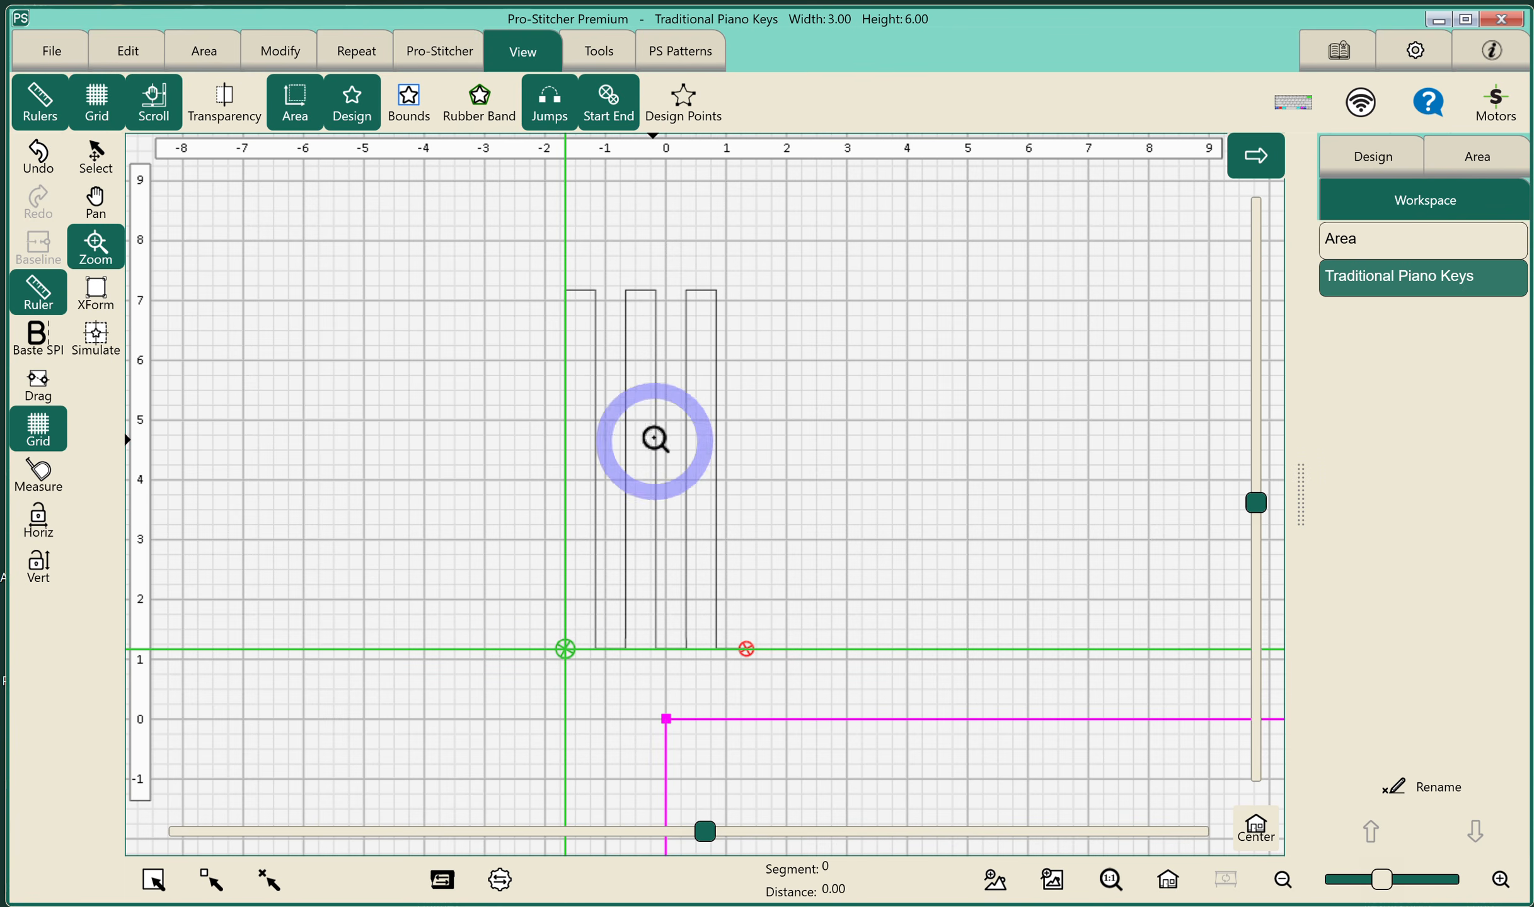
Simulate a needle position at about X -3, Y 1 and reposition the design's start point there
{"action": "left_click", "coordinate": [95, 337]}
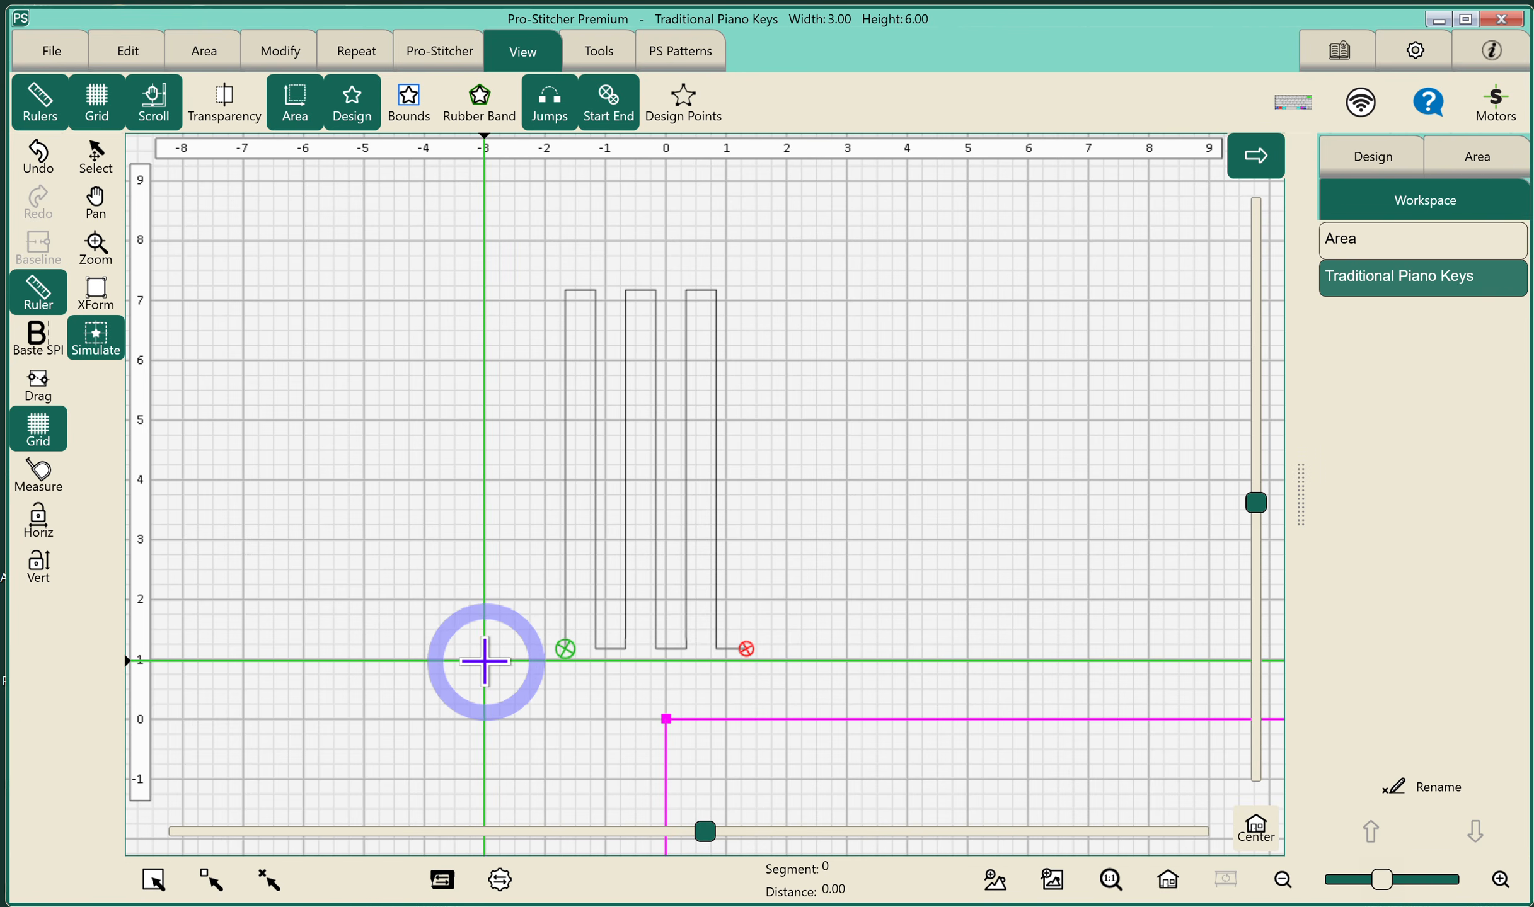
{"action": "left_click", "coordinate": [282, 51]}
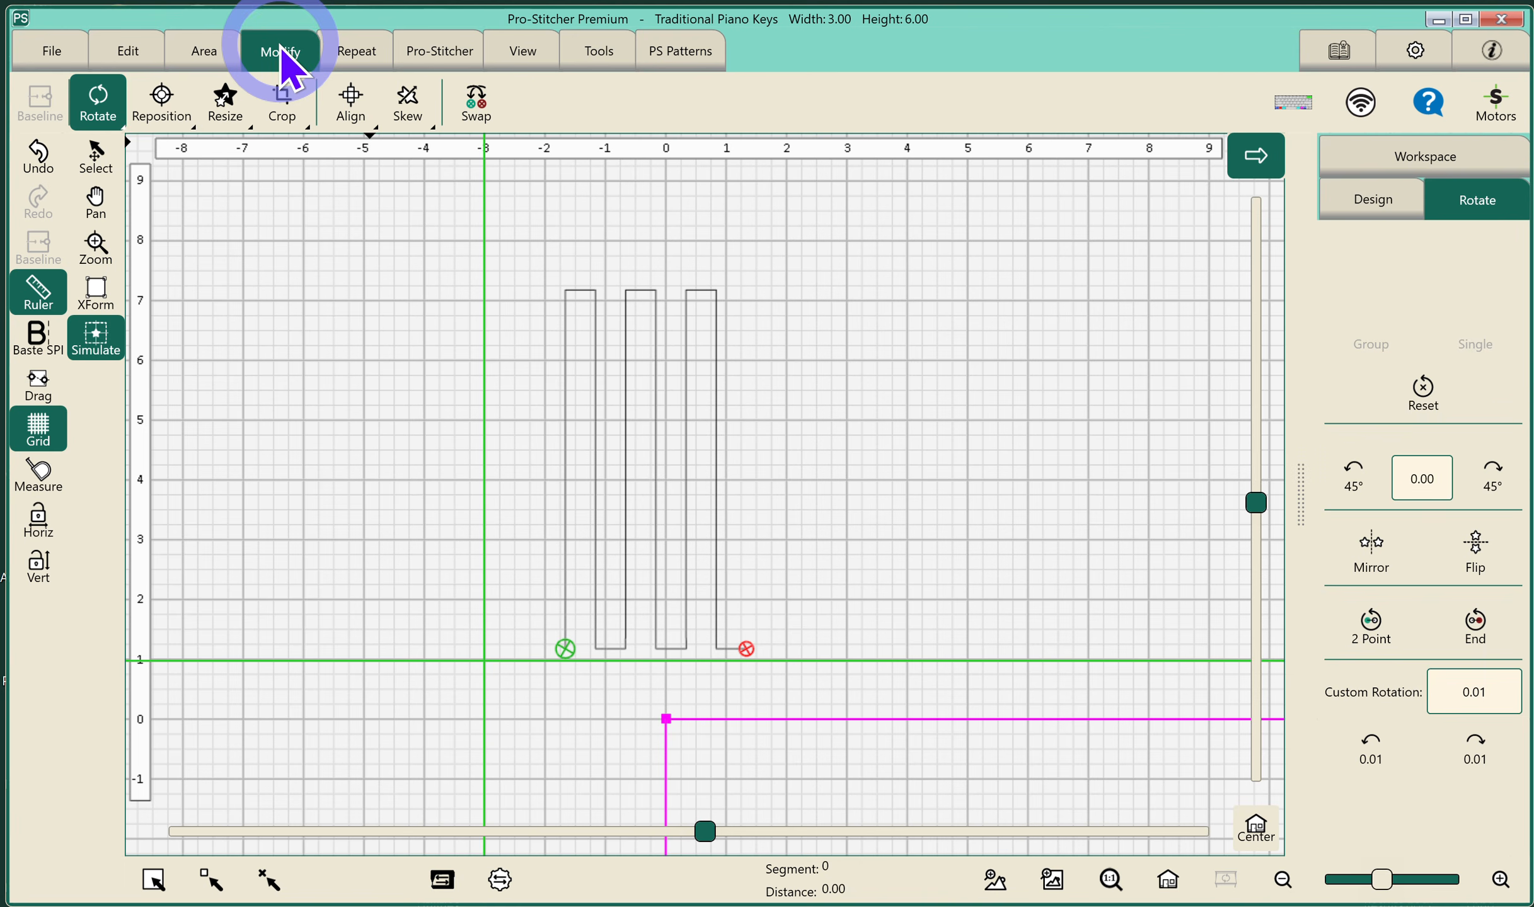
{"action": "left_click", "coordinate": [179, 117]}
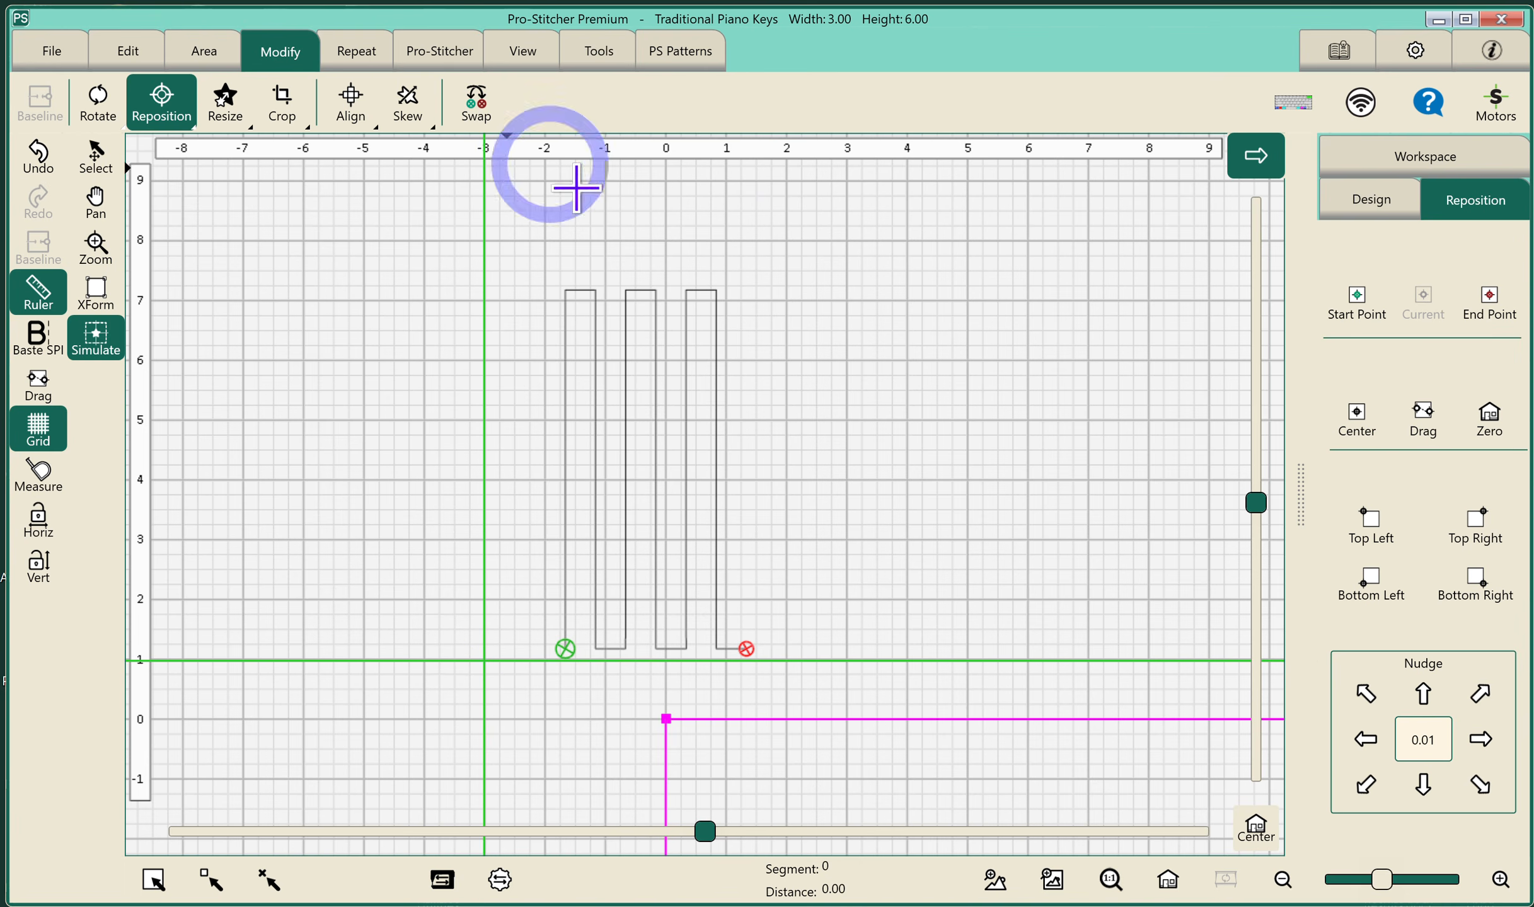
{"action": "left_click", "coordinate": [1353, 323]}
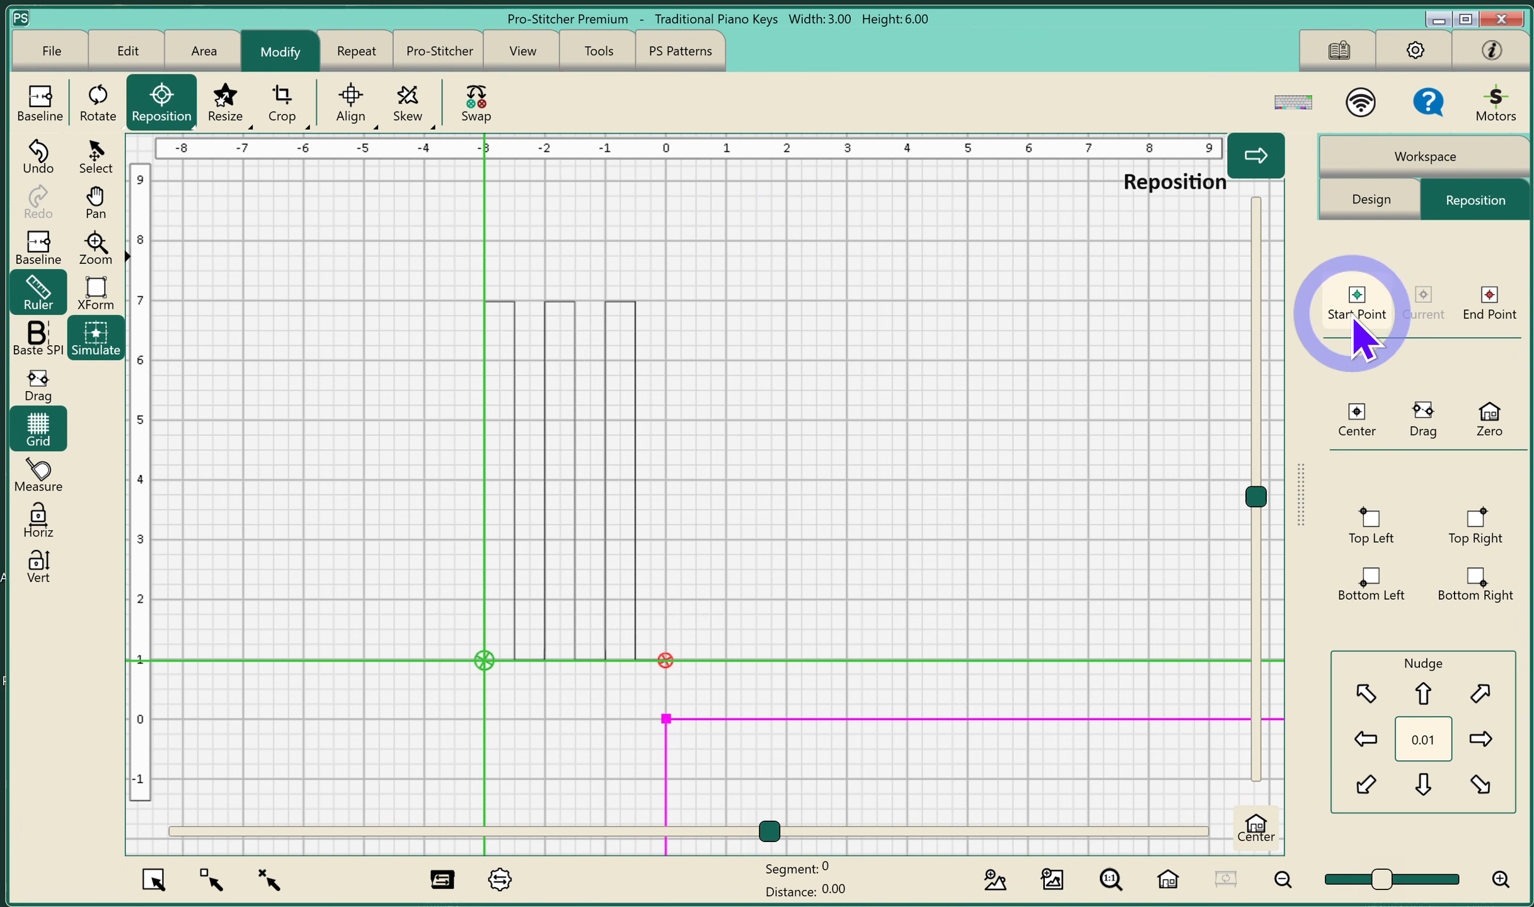
Move the simulated needle position away from the design, to about X -6 and just below Y 0
{"action": "left_click", "coordinate": [417, 422]}
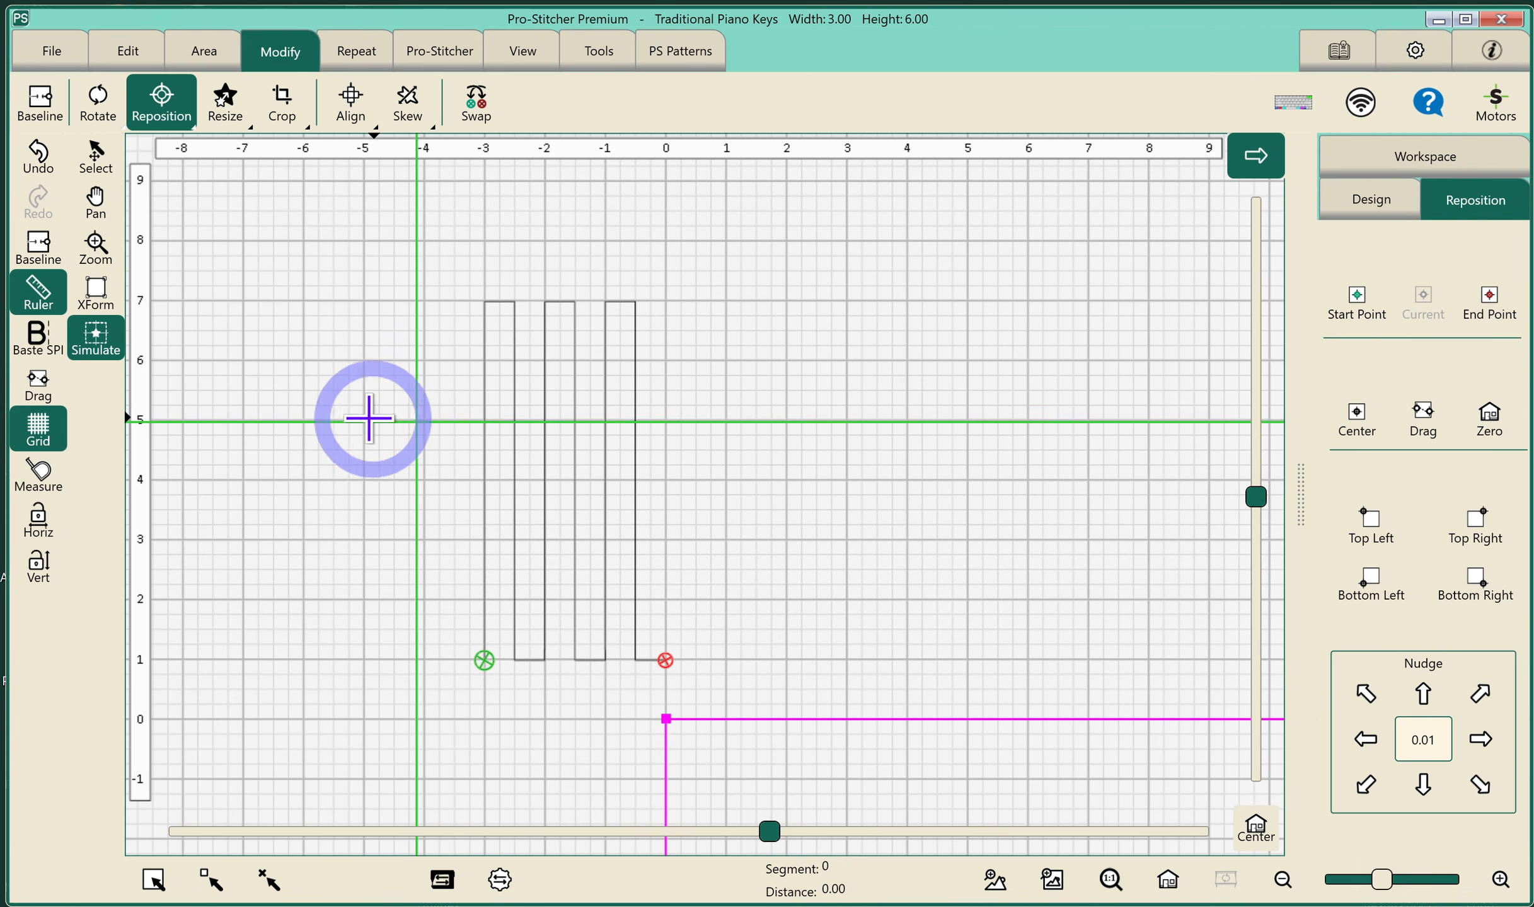
{"action": "left_click", "coordinate": [360, 422]}
{"action": "left_click", "coordinate": [301, 627]}
{"action": "left_click", "coordinate": [303, 732]}
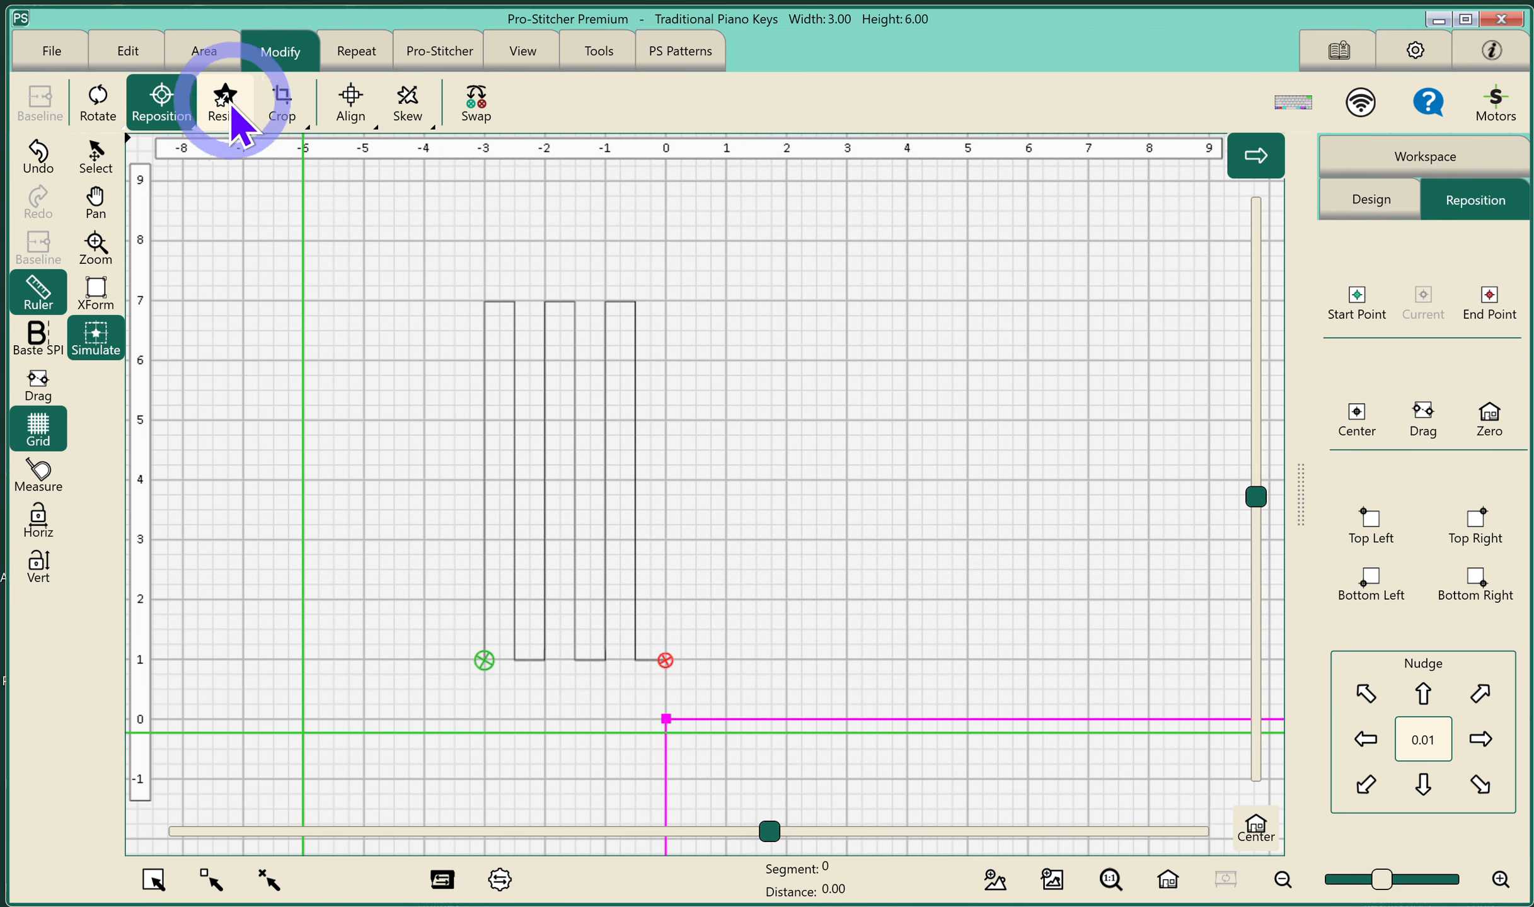
Resize the Traditional Piano Keys design to a width of 6.00
{"action": "left_click", "coordinate": [230, 120]}
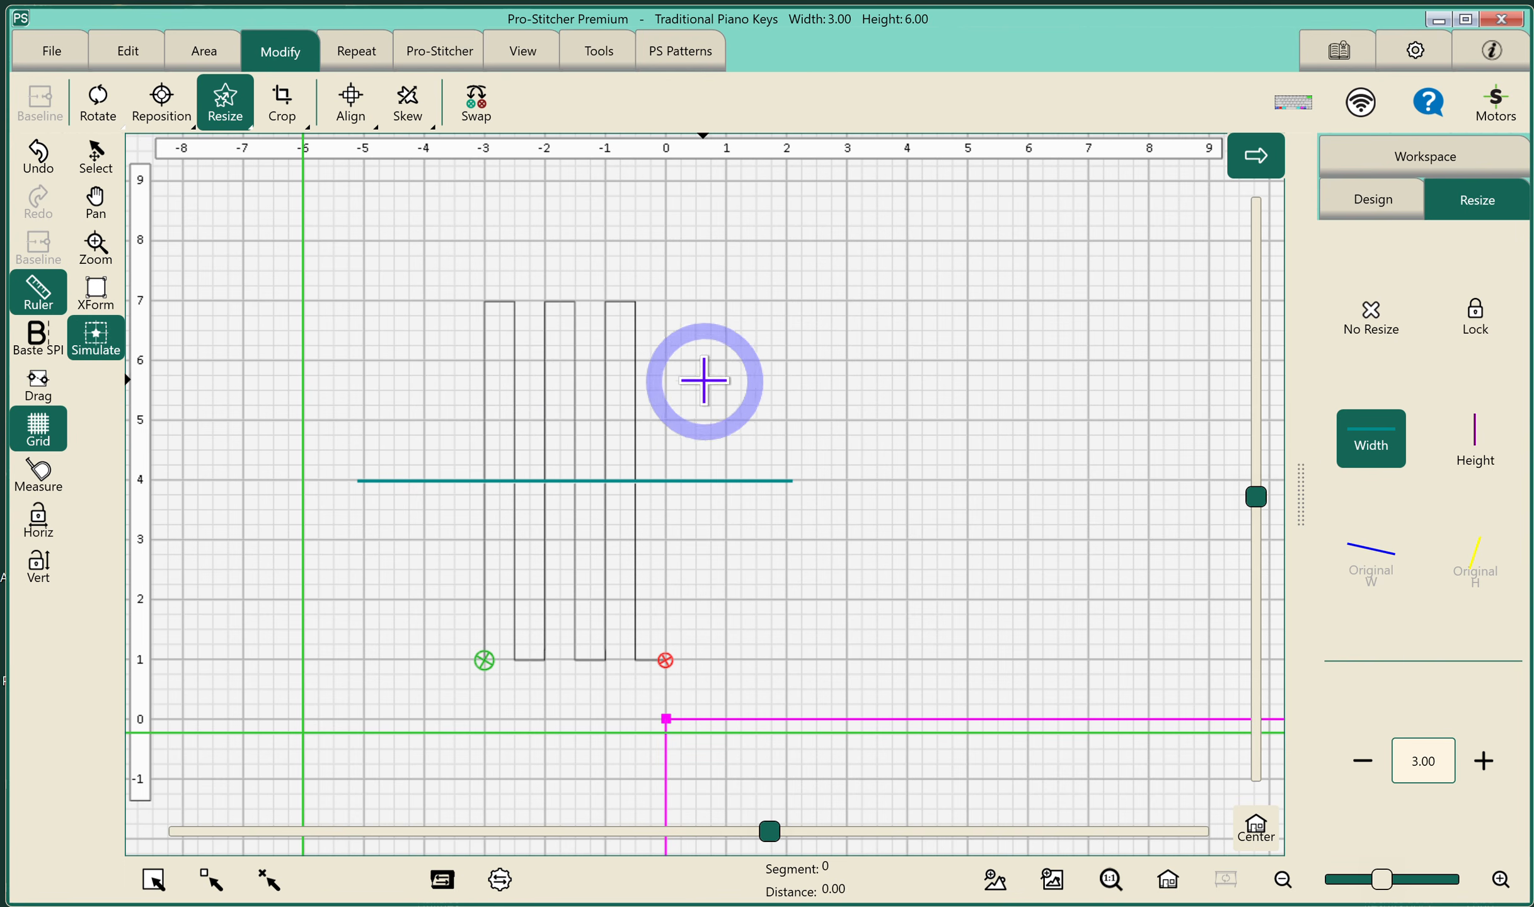
{"action": "left_click", "coordinate": [1431, 760]}
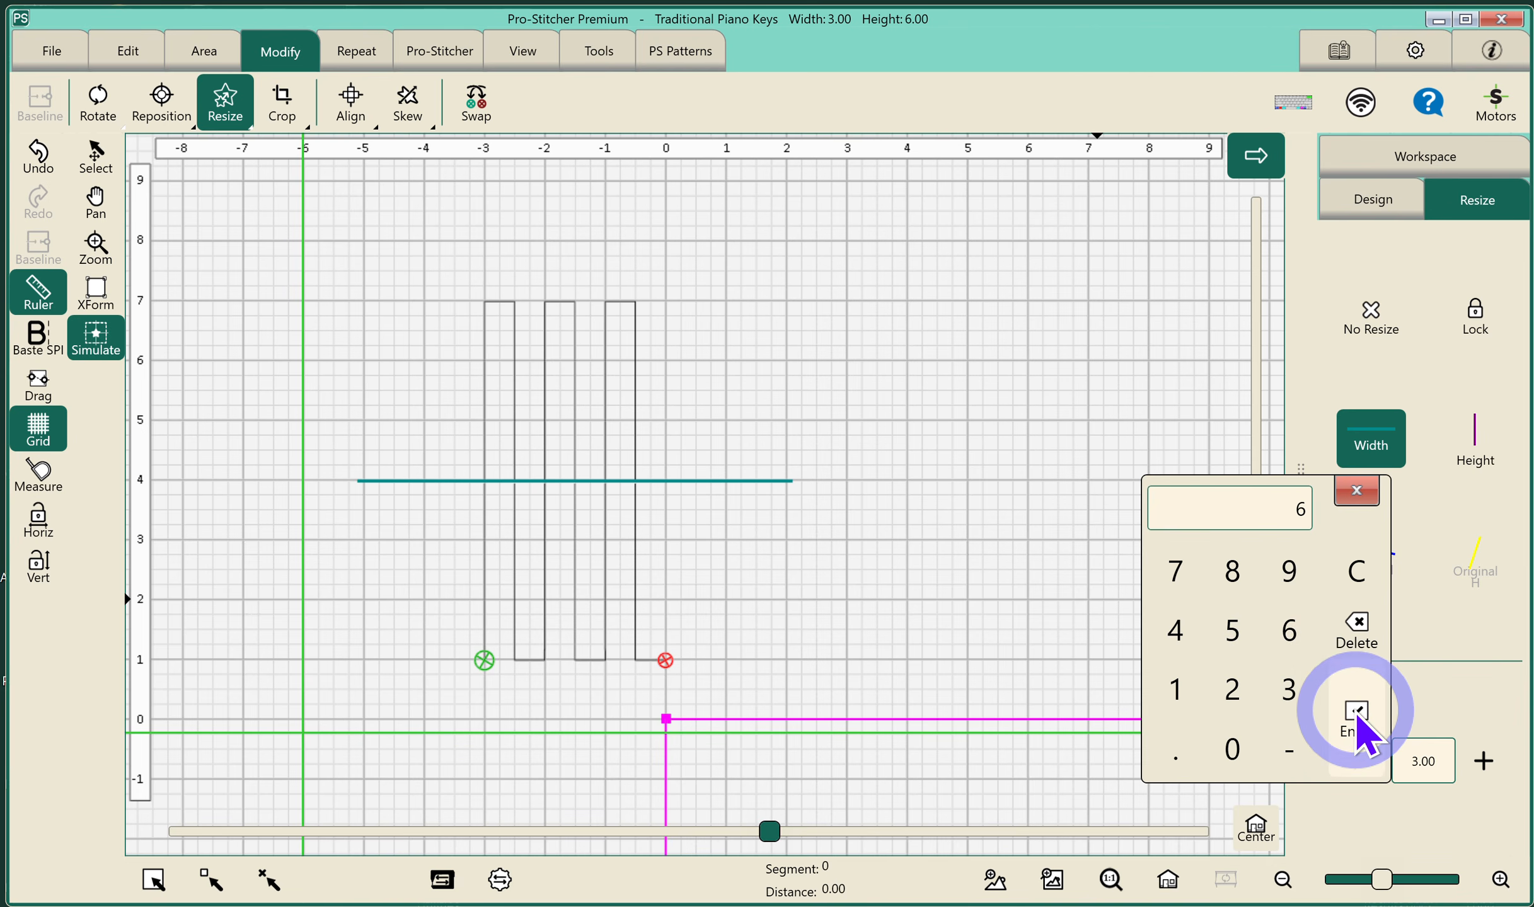
{"action": "left_click", "coordinate": [1360, 730]}
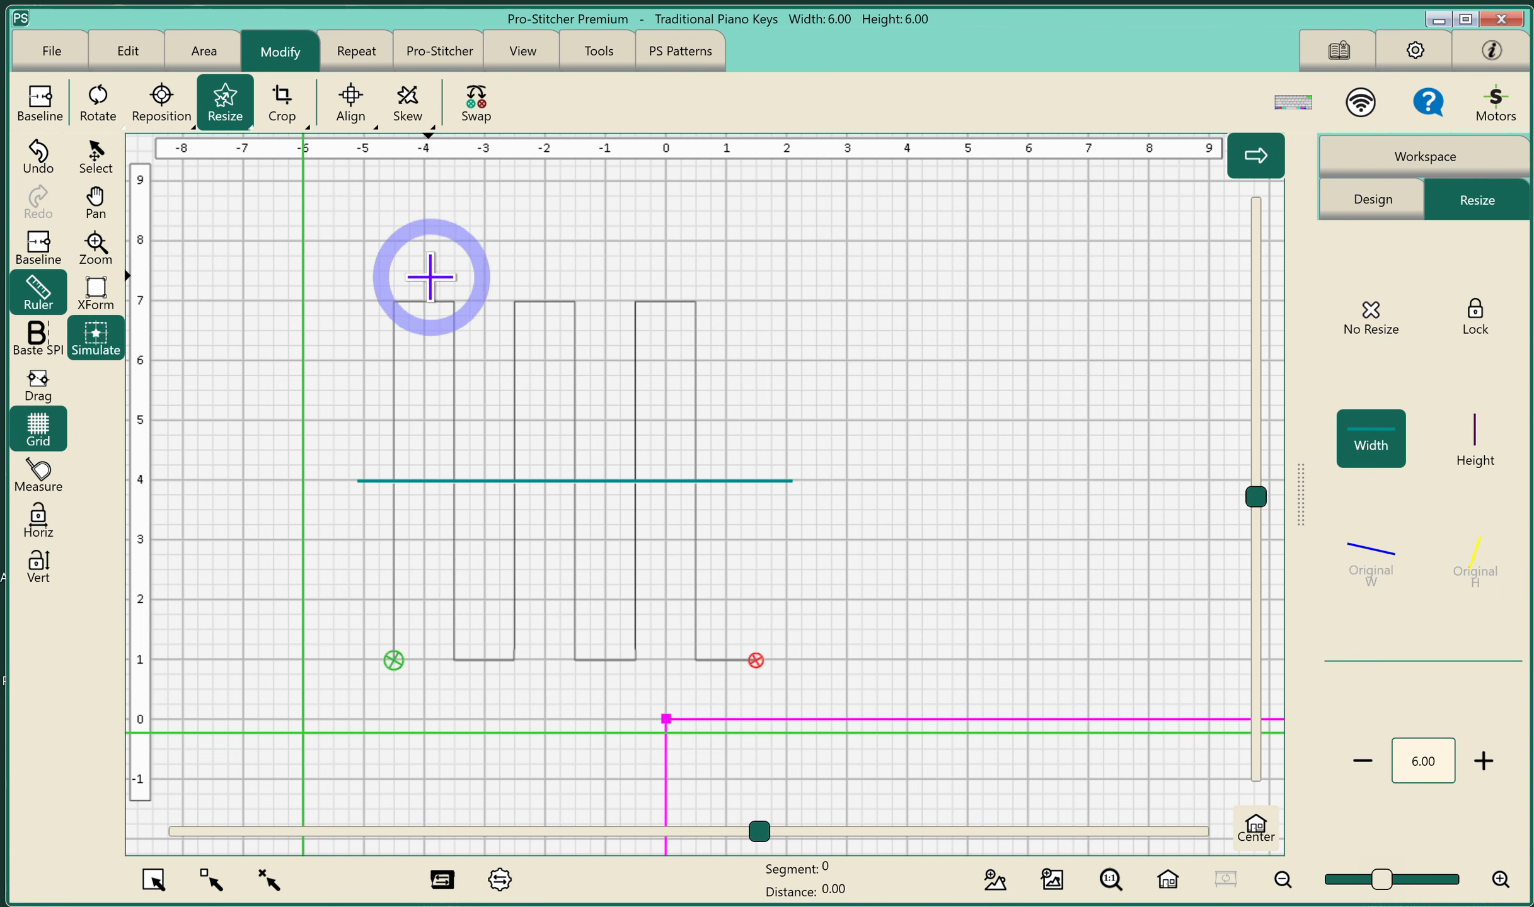
Simulate the needle at about X -6, Y 1, reposition the design's start point there, and baseline it
{"action": "left_click", "coordinate": [303, 662]}
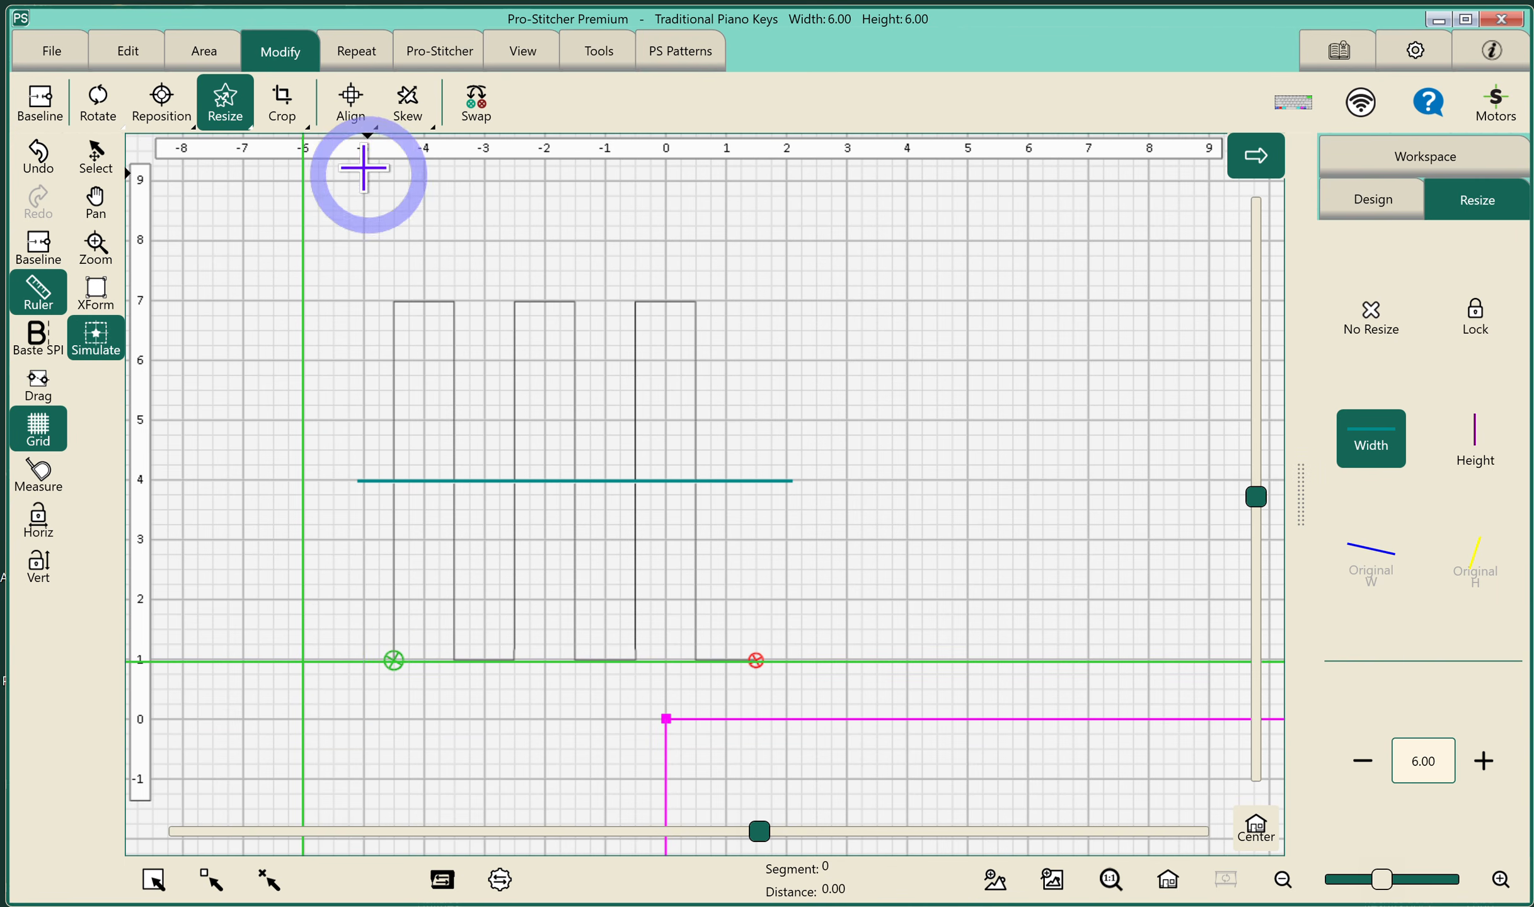
{"action": "left_click", "coordinate": [161, 102]}
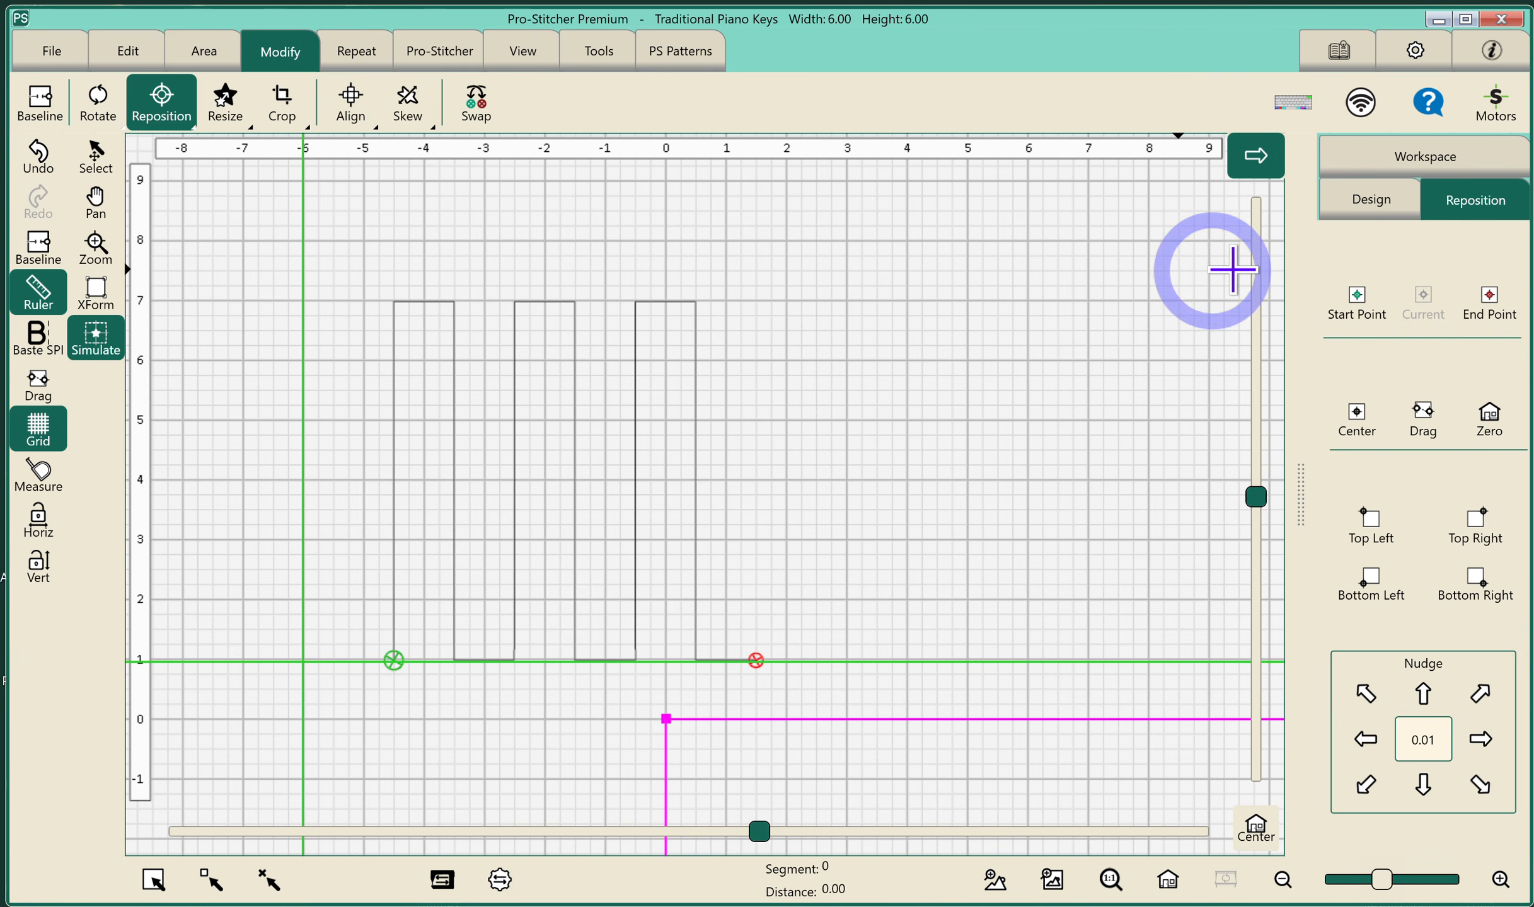
{"action": "left_click", "coordinate": [1358, 296]}
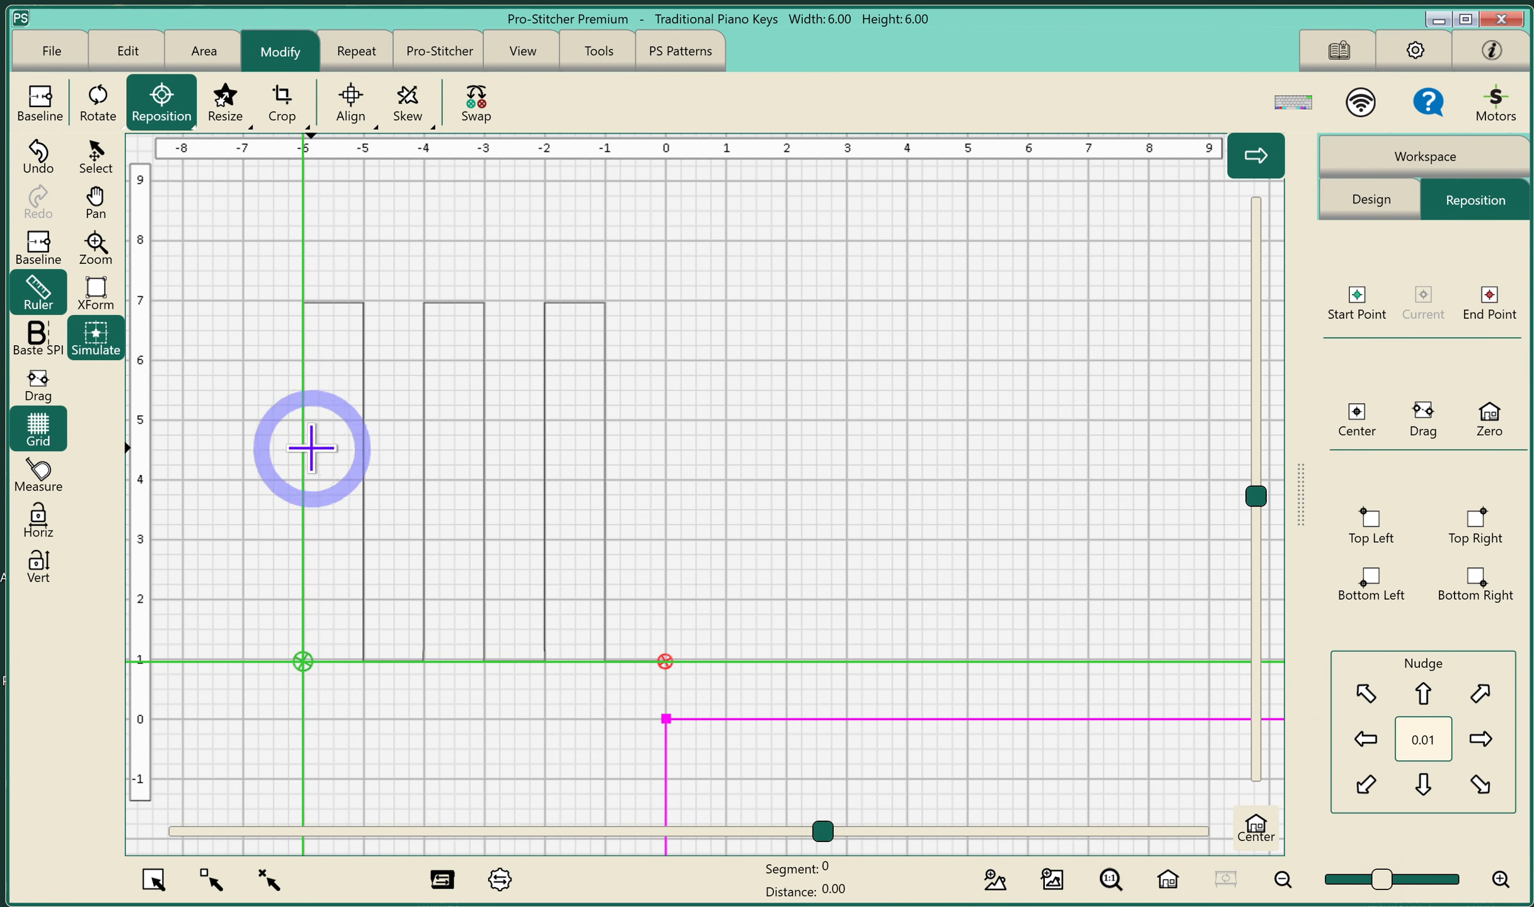
{"action": "left_click", "coordinate": [39, 247]}
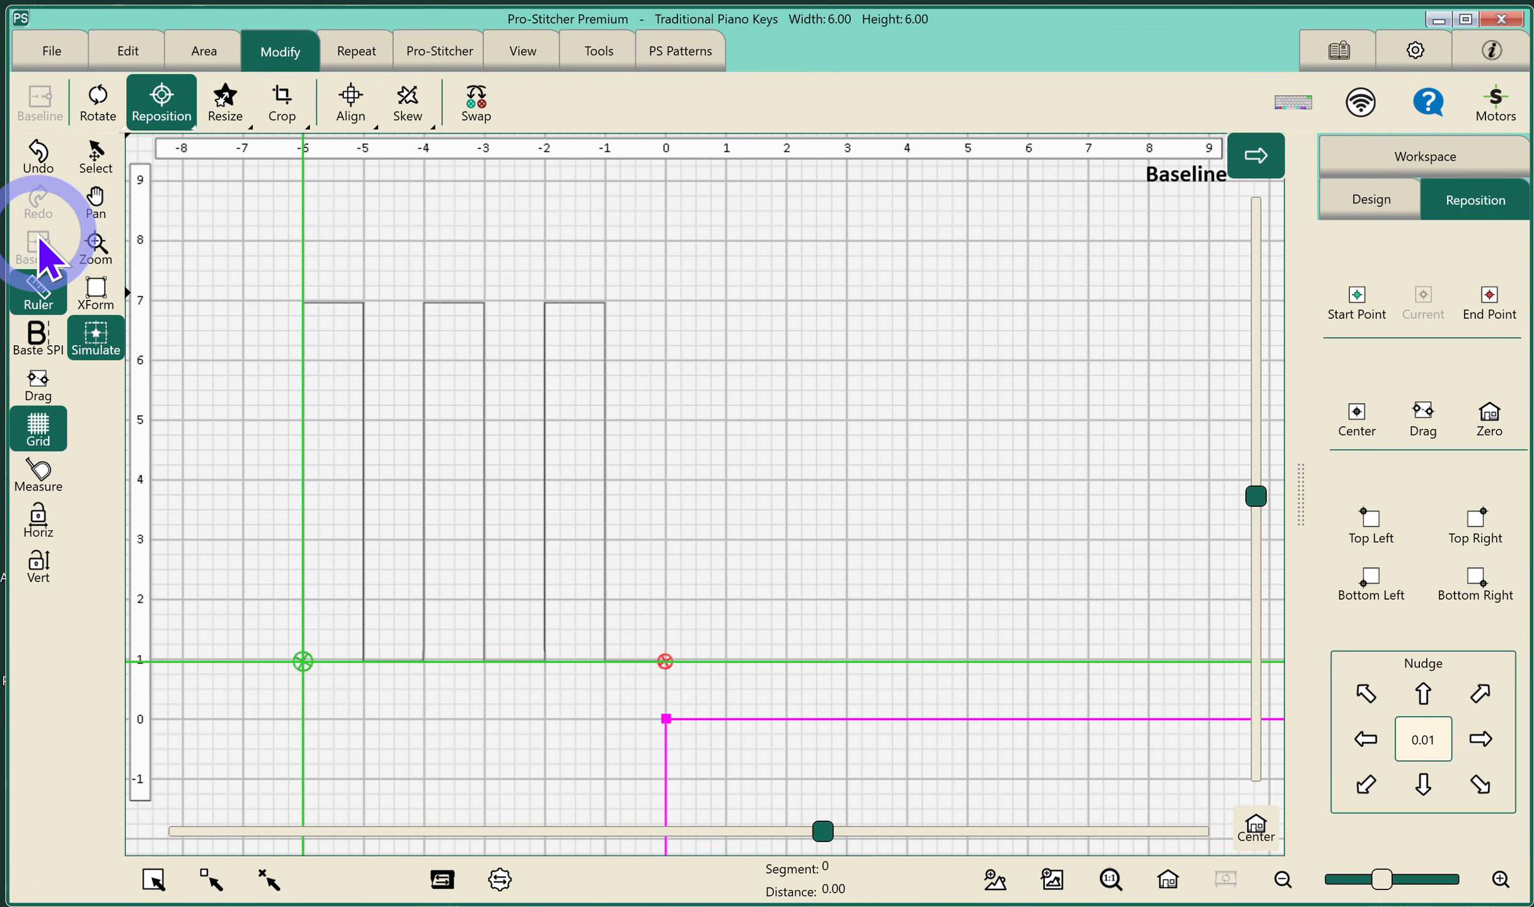
Hide the grid and show the whole area together with the design
{"action": "left_click", "coordinate": [523, 51]}
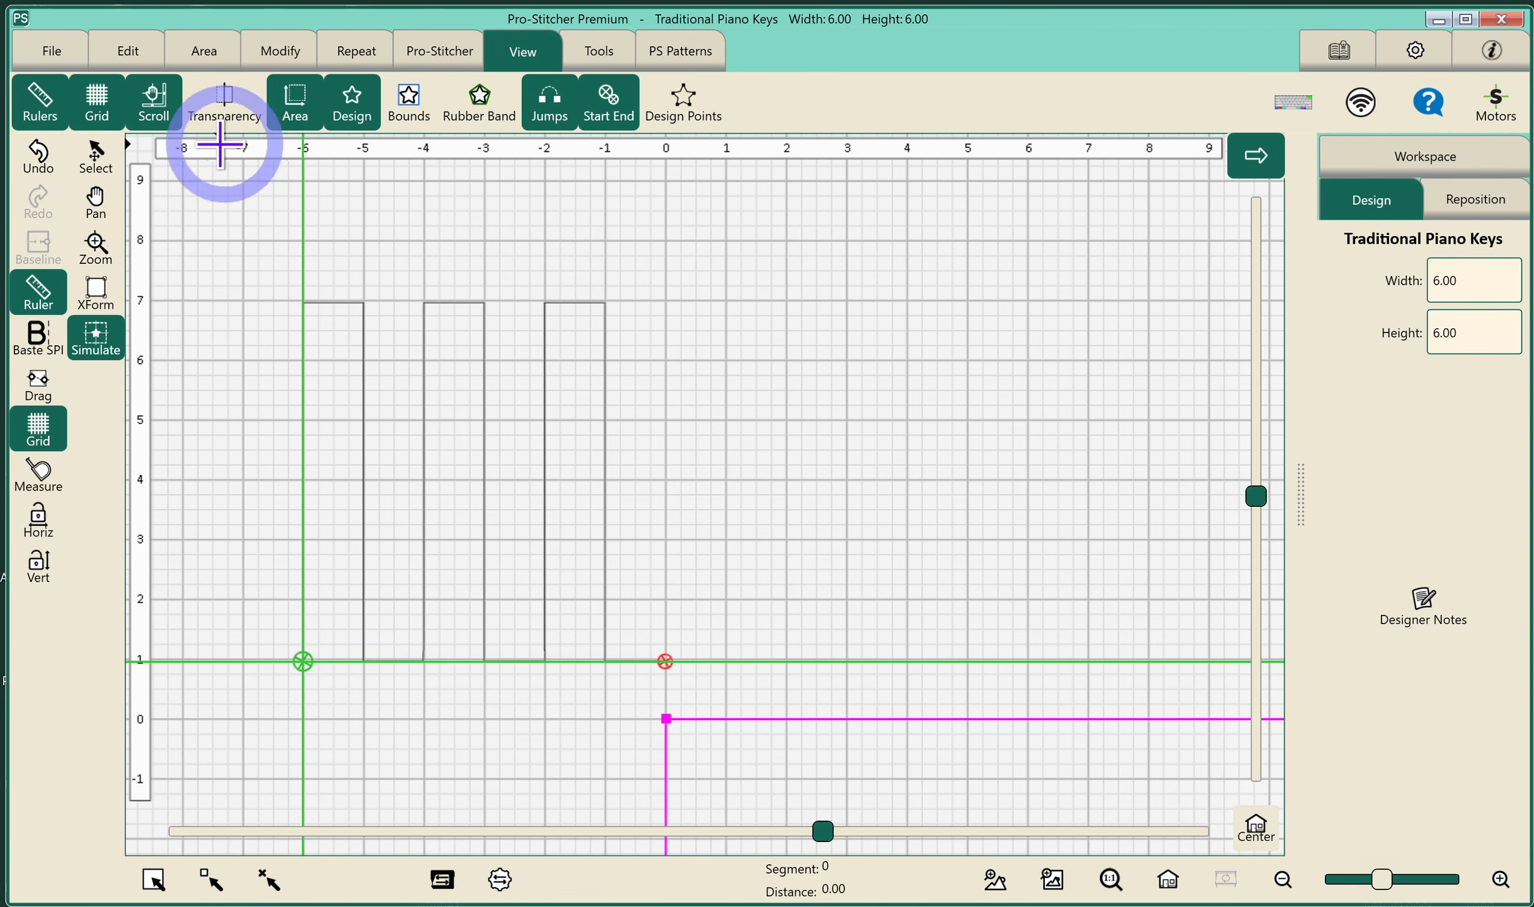
{"action": "left_click", "coordinate": [99, 107]}
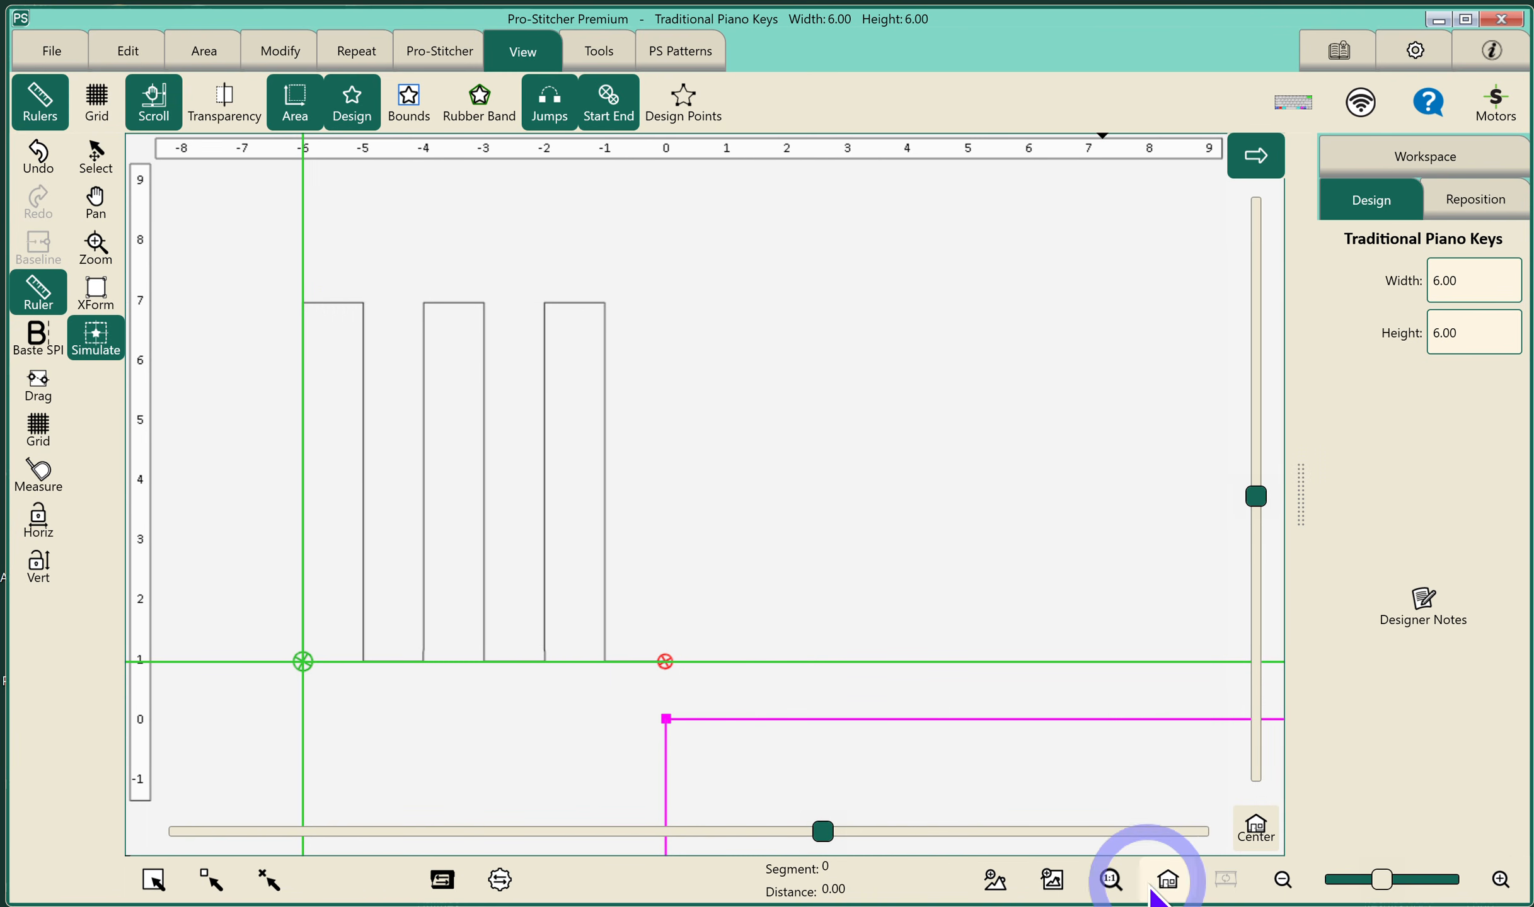
{"action": "left_click", "coordinate": [1167, 880]}
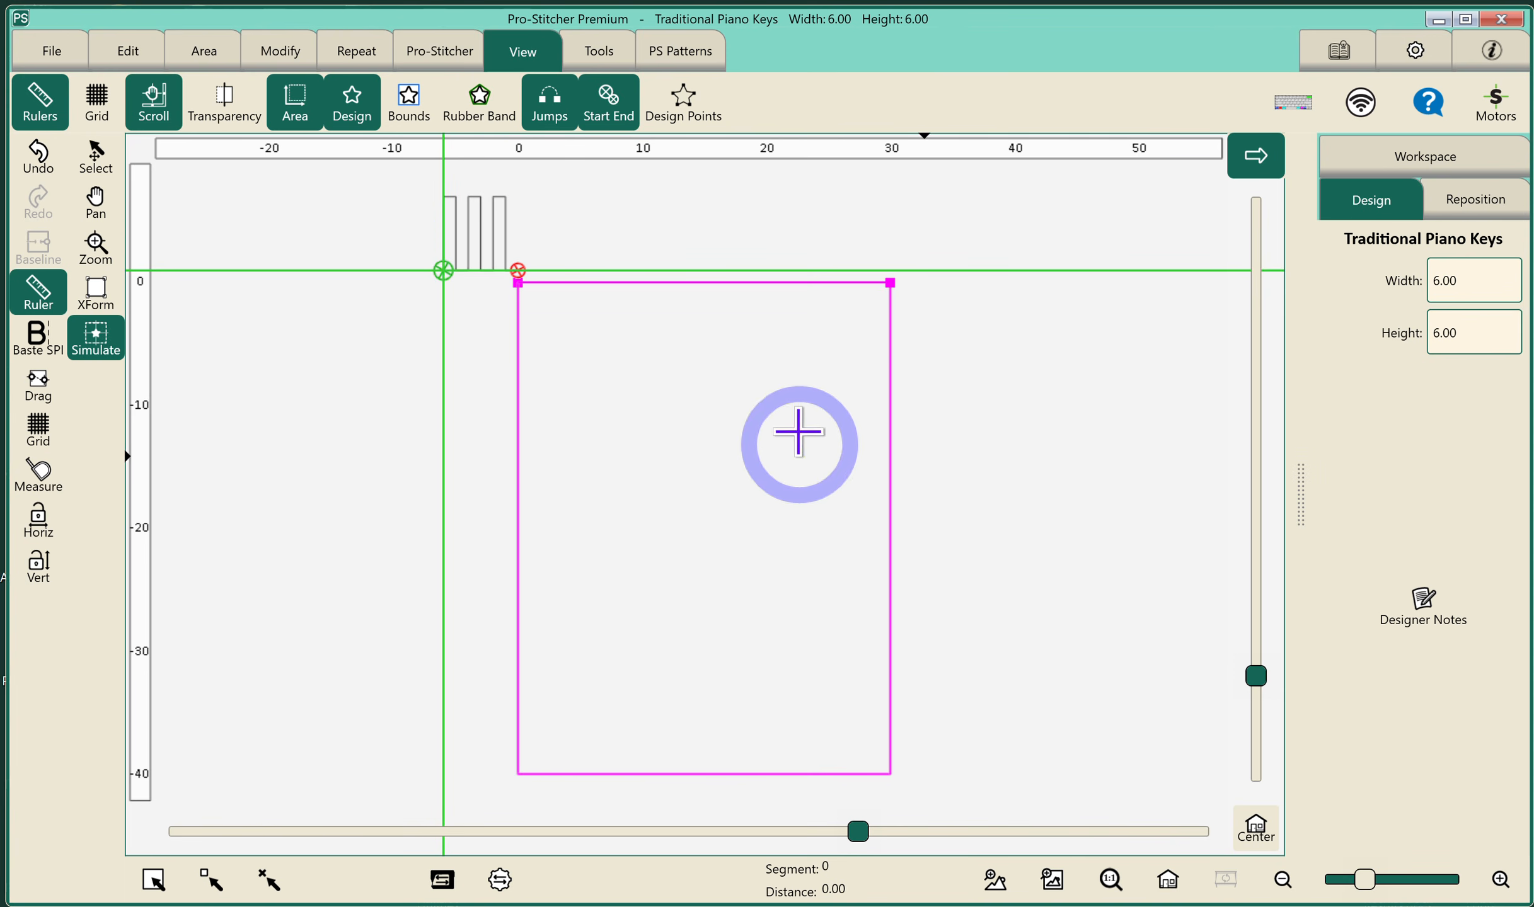
Rotate the design 90 degrees clockwise and baseline it
{"action": "left_click", "coordinate": [279, 53]}
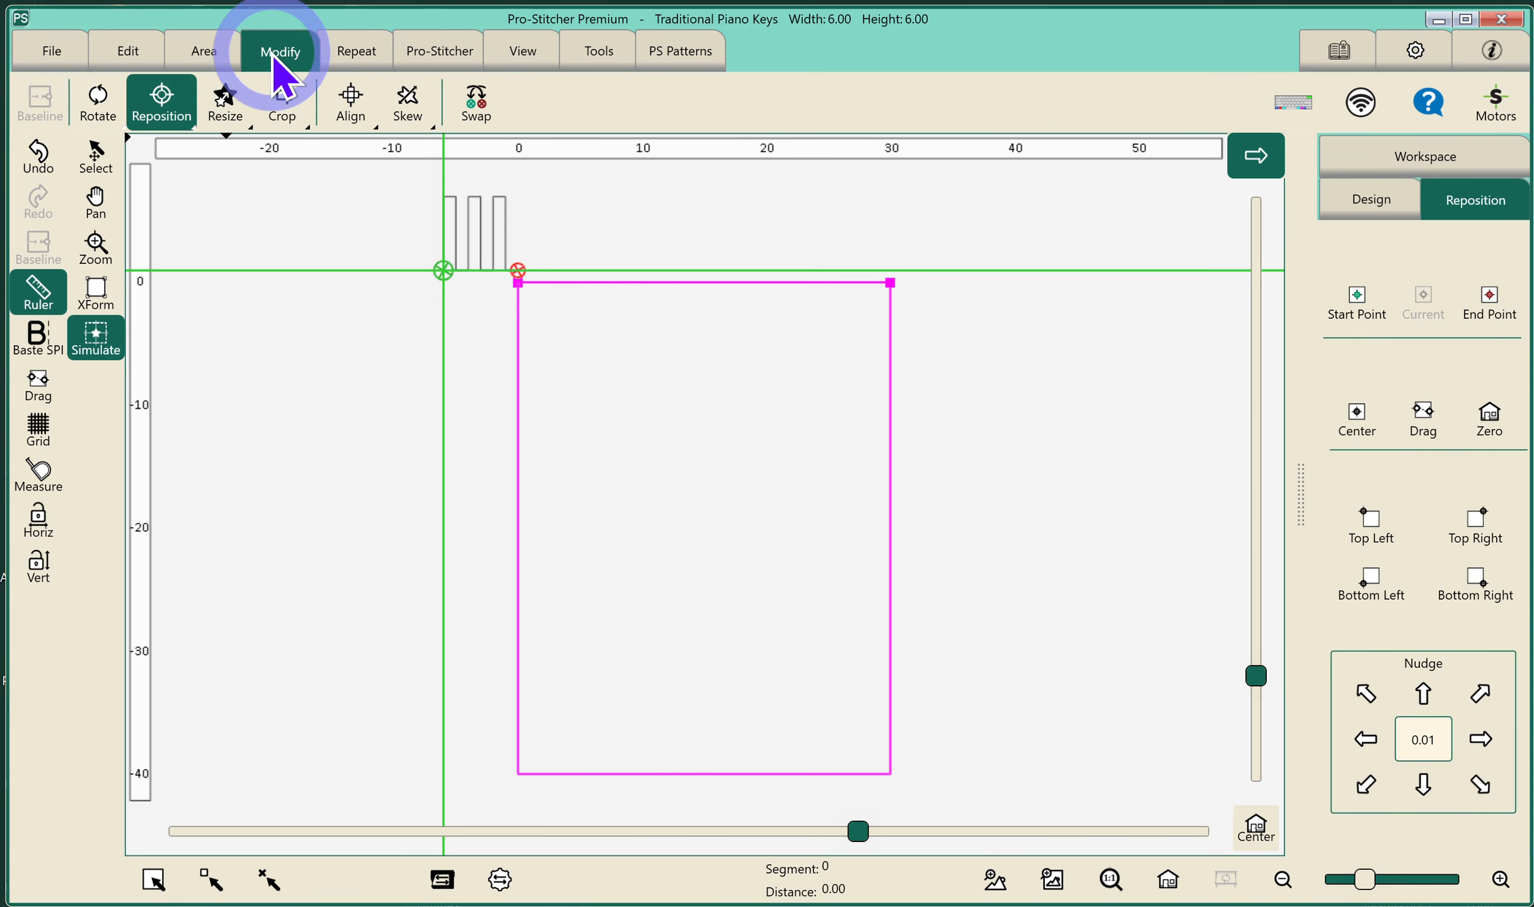
{"action": "left_click", "coordinate": [98, 107]}
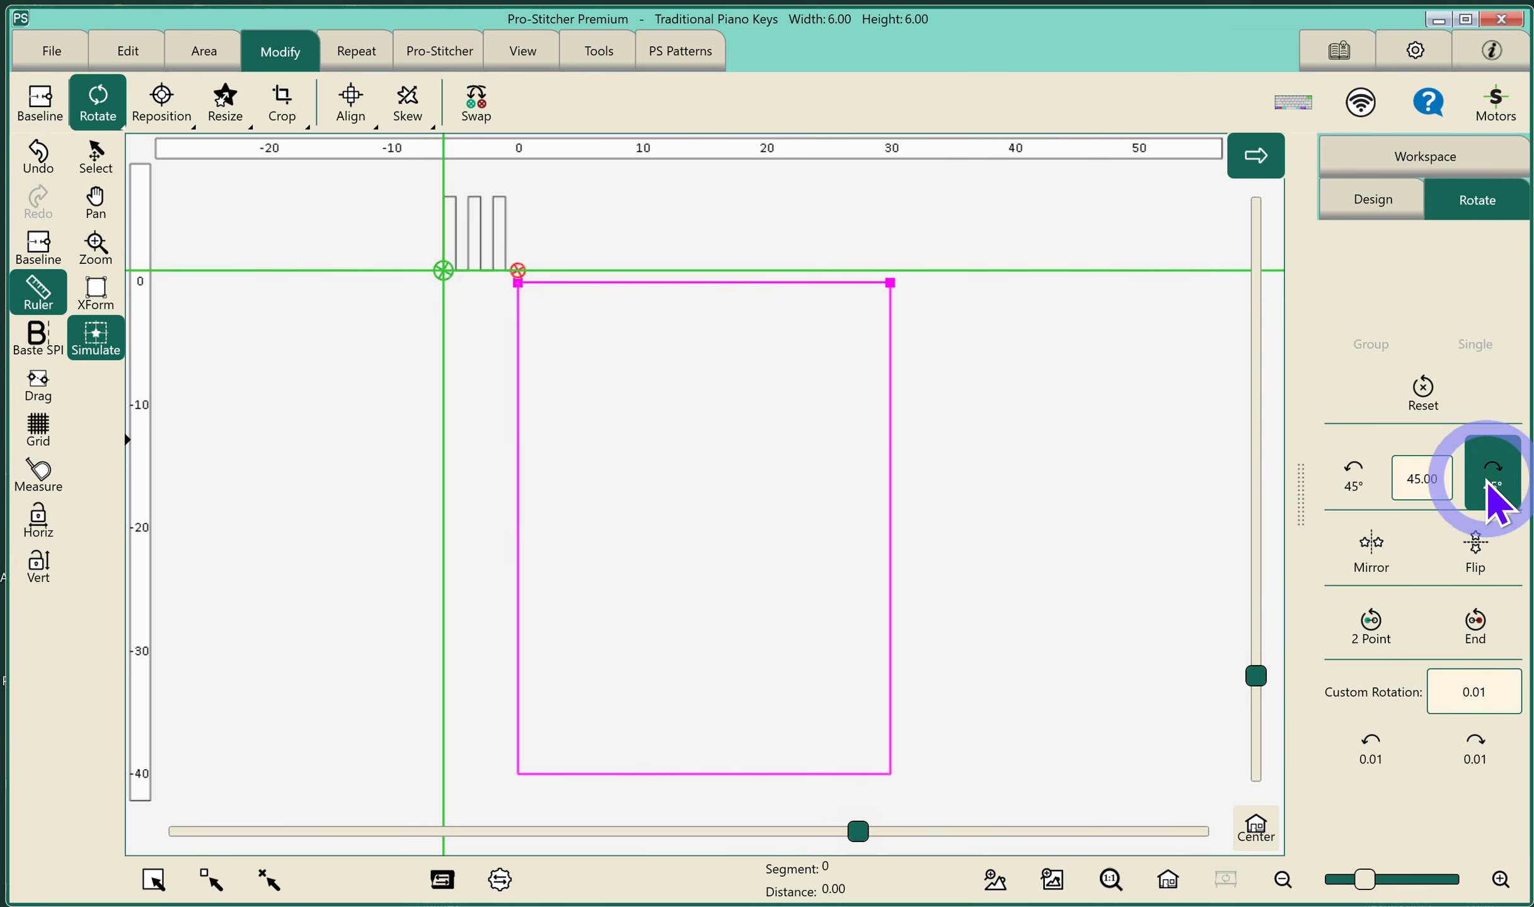
{"action": "left_click", "coordinate": [1492, 479]}
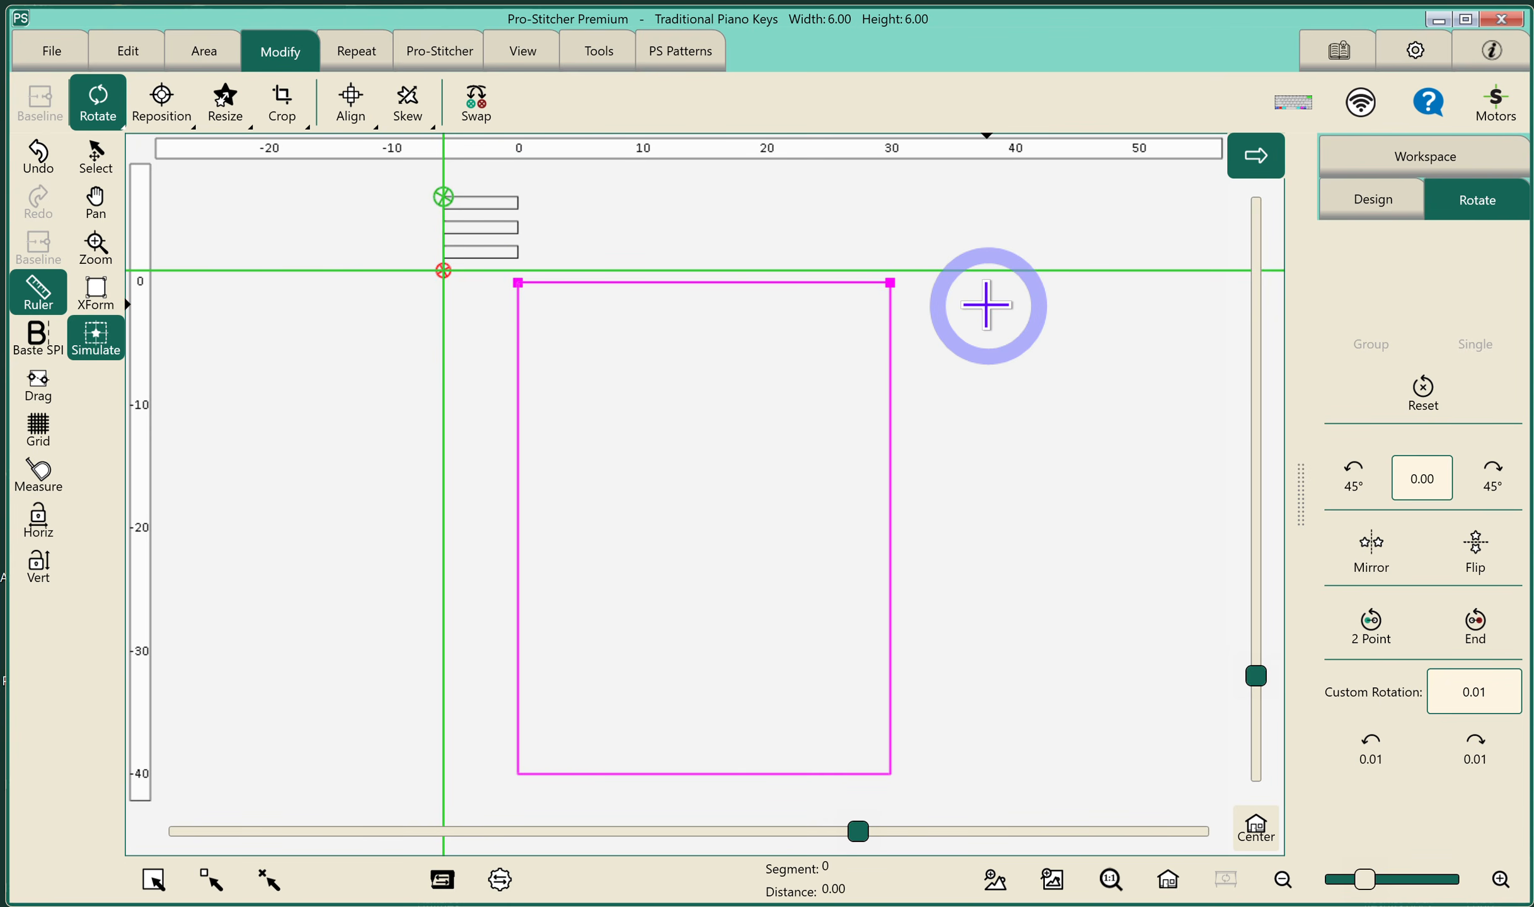
Stretch the rotated design horizontally across the full width of the area, with one repeat
{"action": "left_click", "coordinate": [357, 56]}
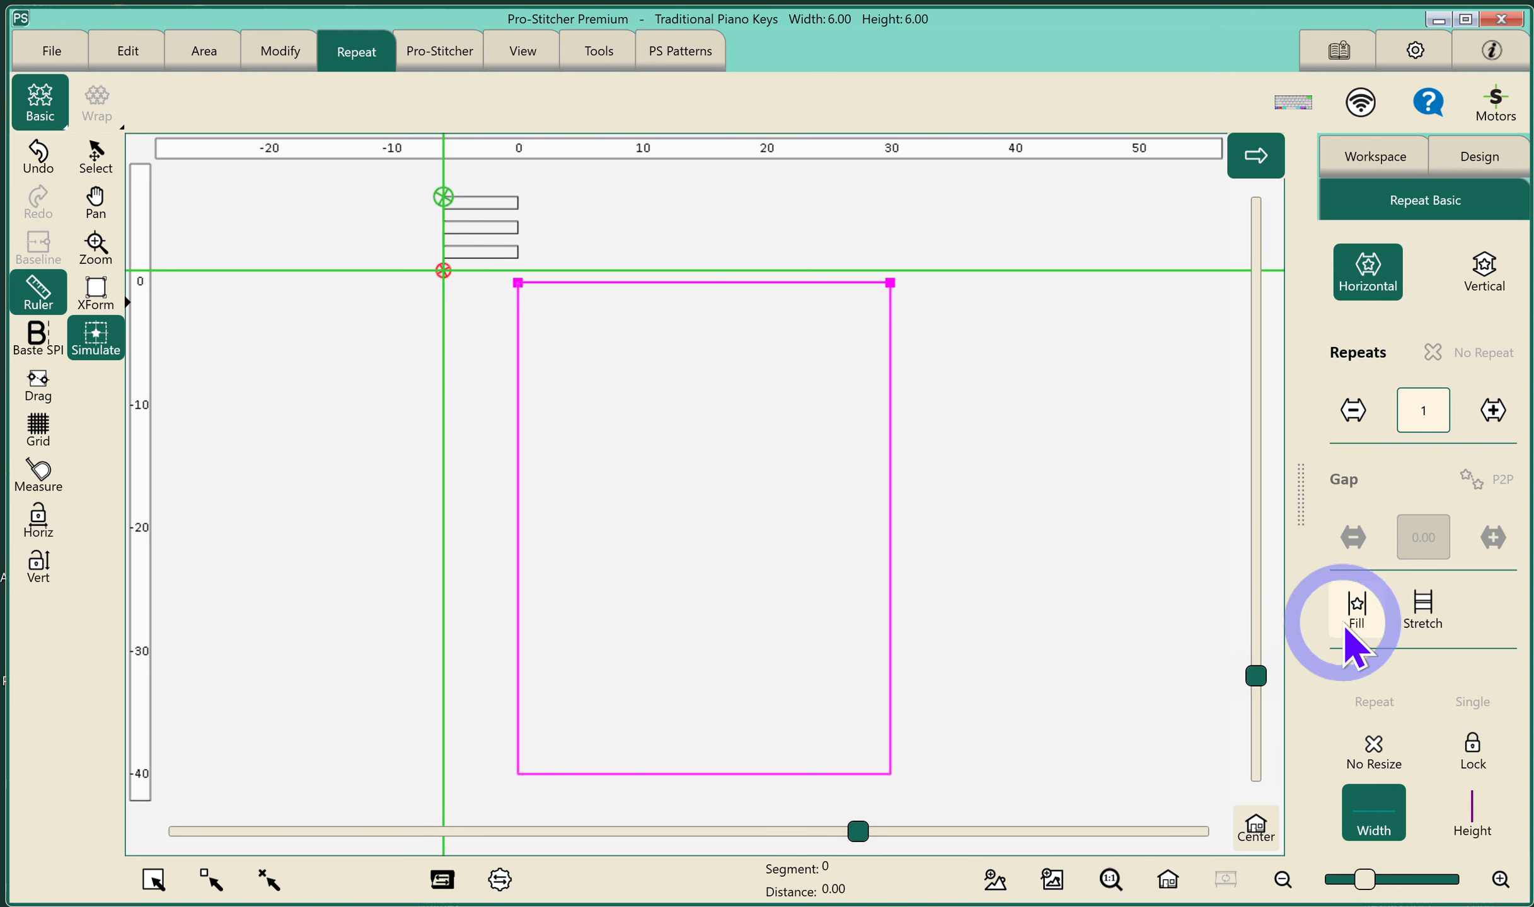
{"action": "left_click", "coordinate": [1421, 608]}
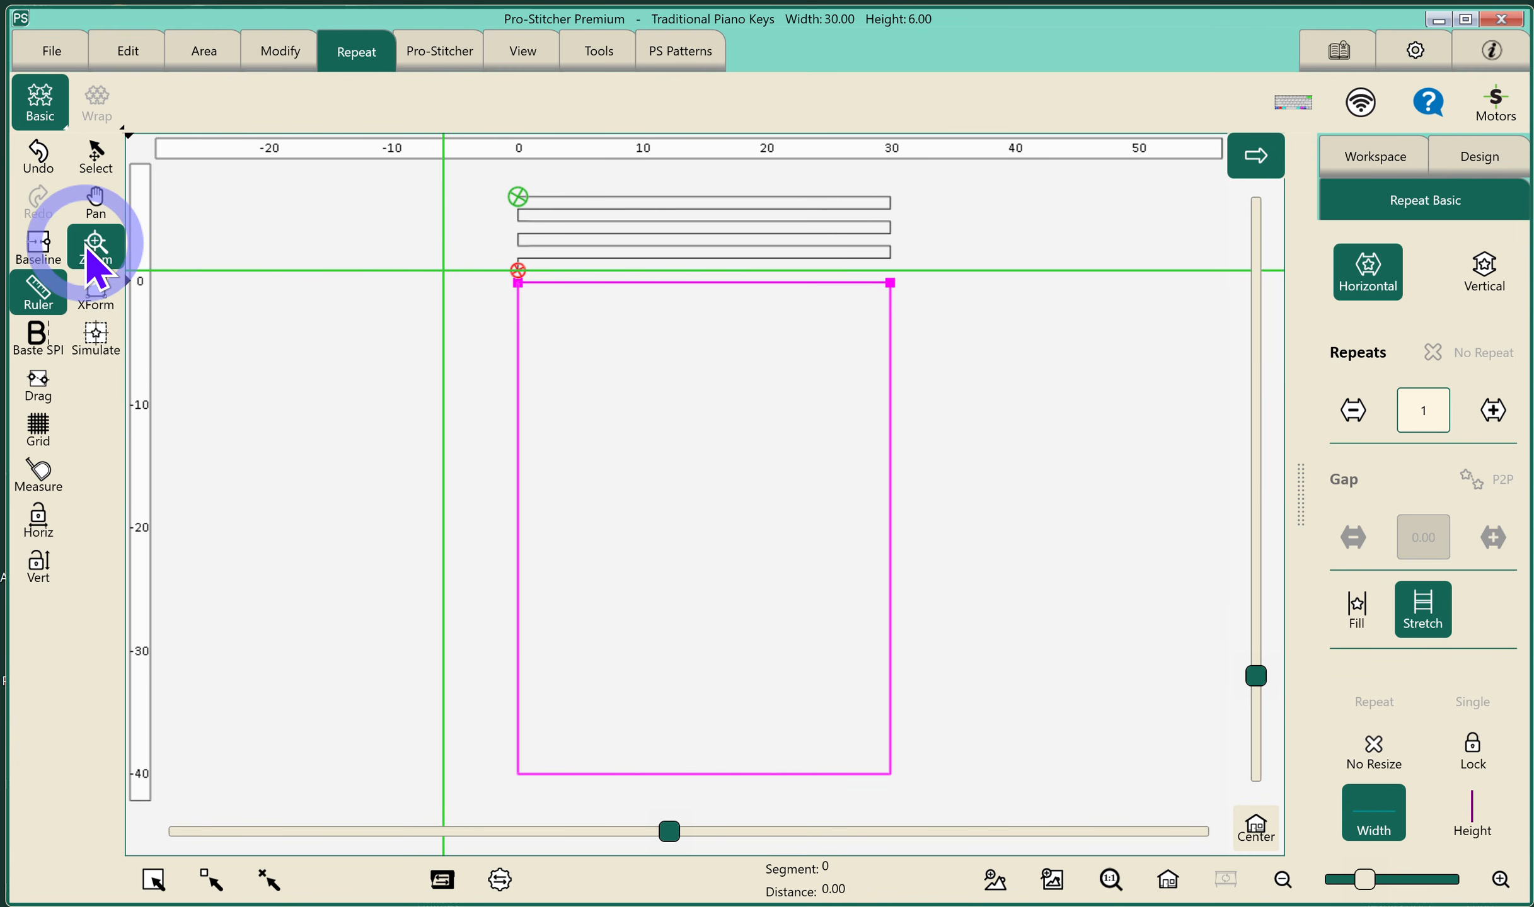
Set a new end point at 185.00, moving it back off the design's last short vertical segment
{"action": "left_click_drag", "start_coordinate": [496, 246], "coordinate": [543, 294]}
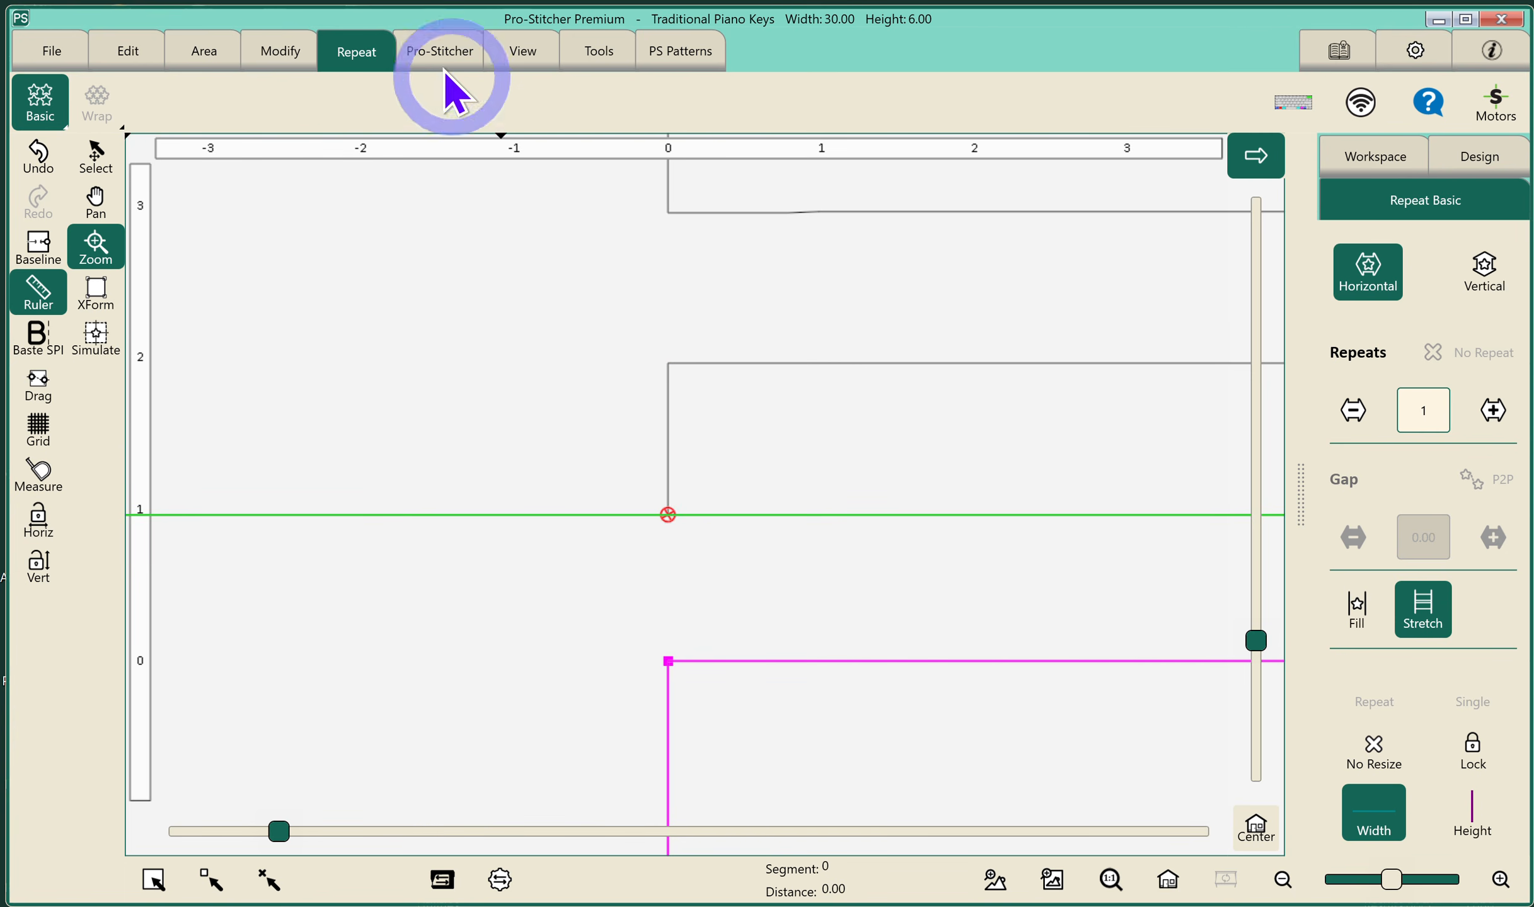
{"action": "left_click", "coordinate": [436, 49]}
{"action": "left_click", "coordinate": [593, 104]}
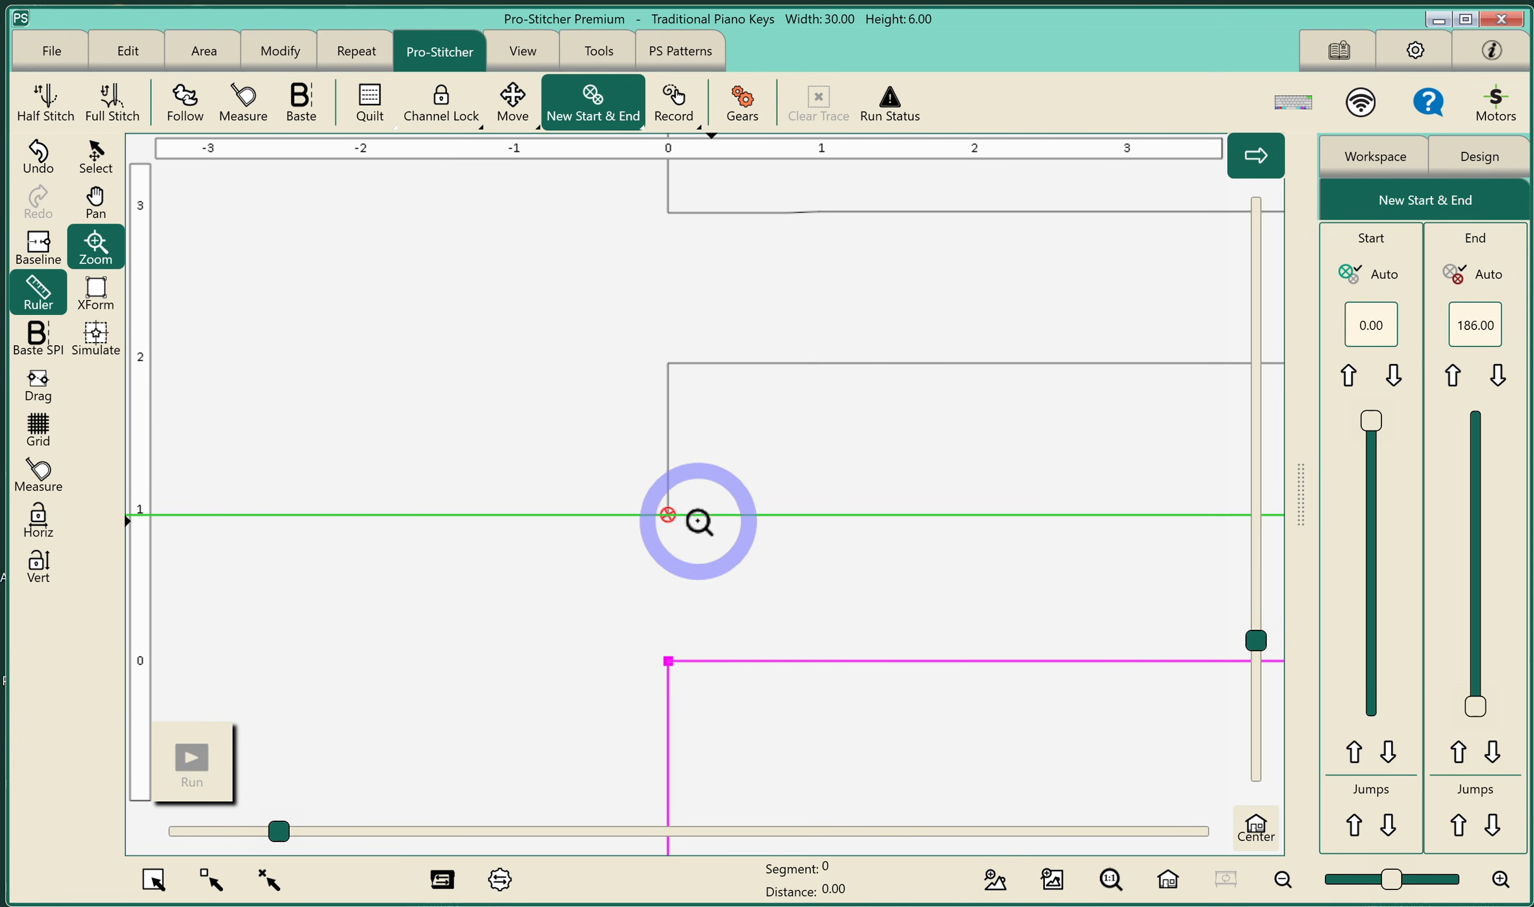
{"action": "left_click", "coordinate": [1458, 751]}
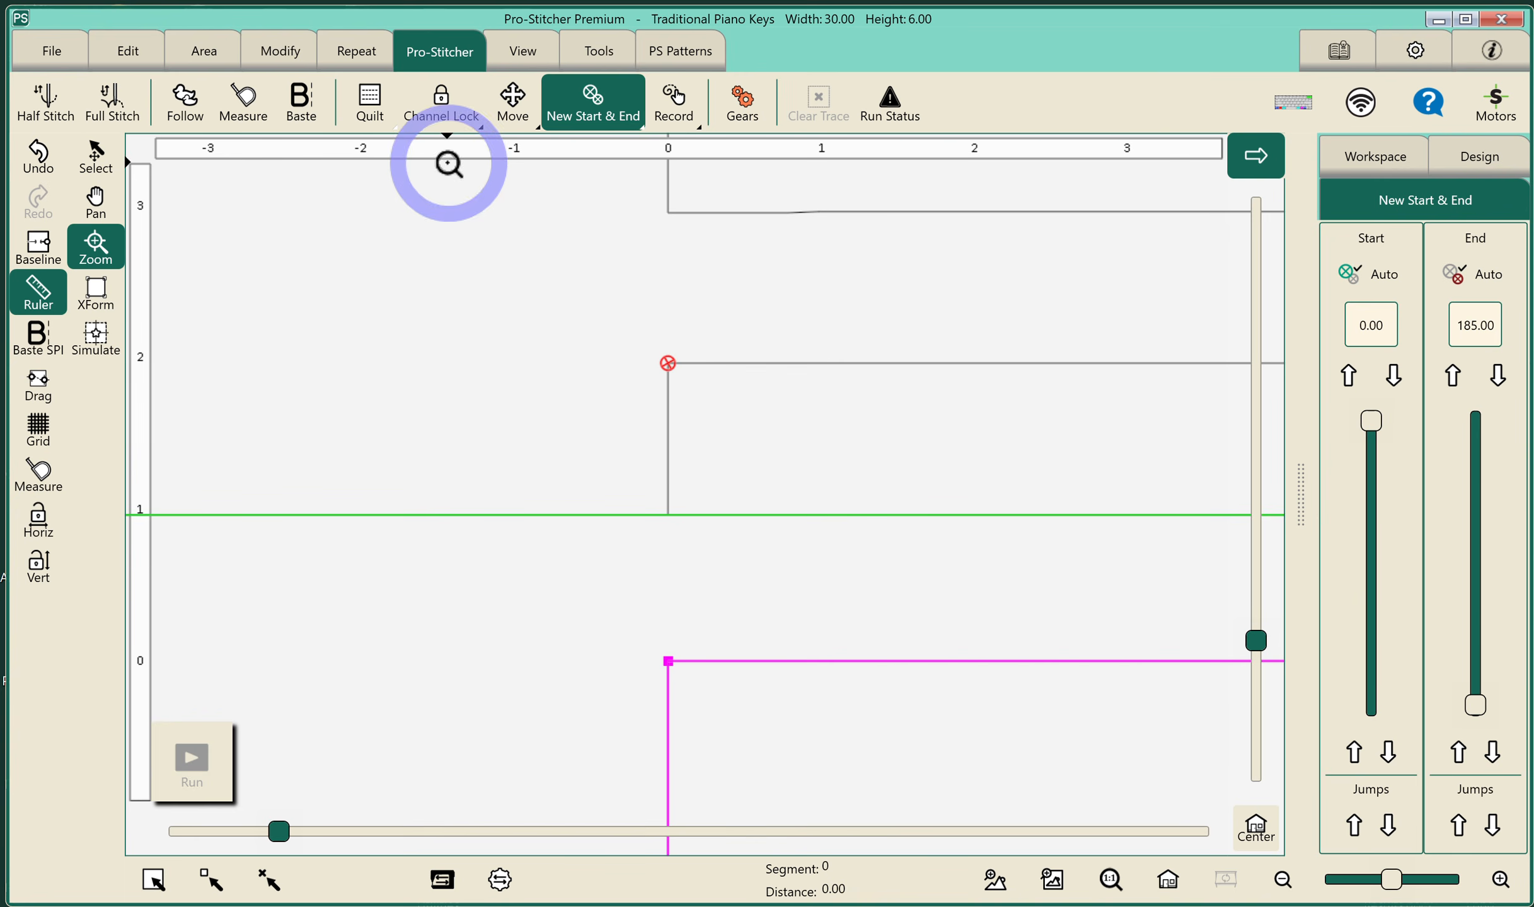
Crop the design to its new start and end points, then baseline it with the whole area in view
{"action": "left_click", "coordinate": [277, 52]}
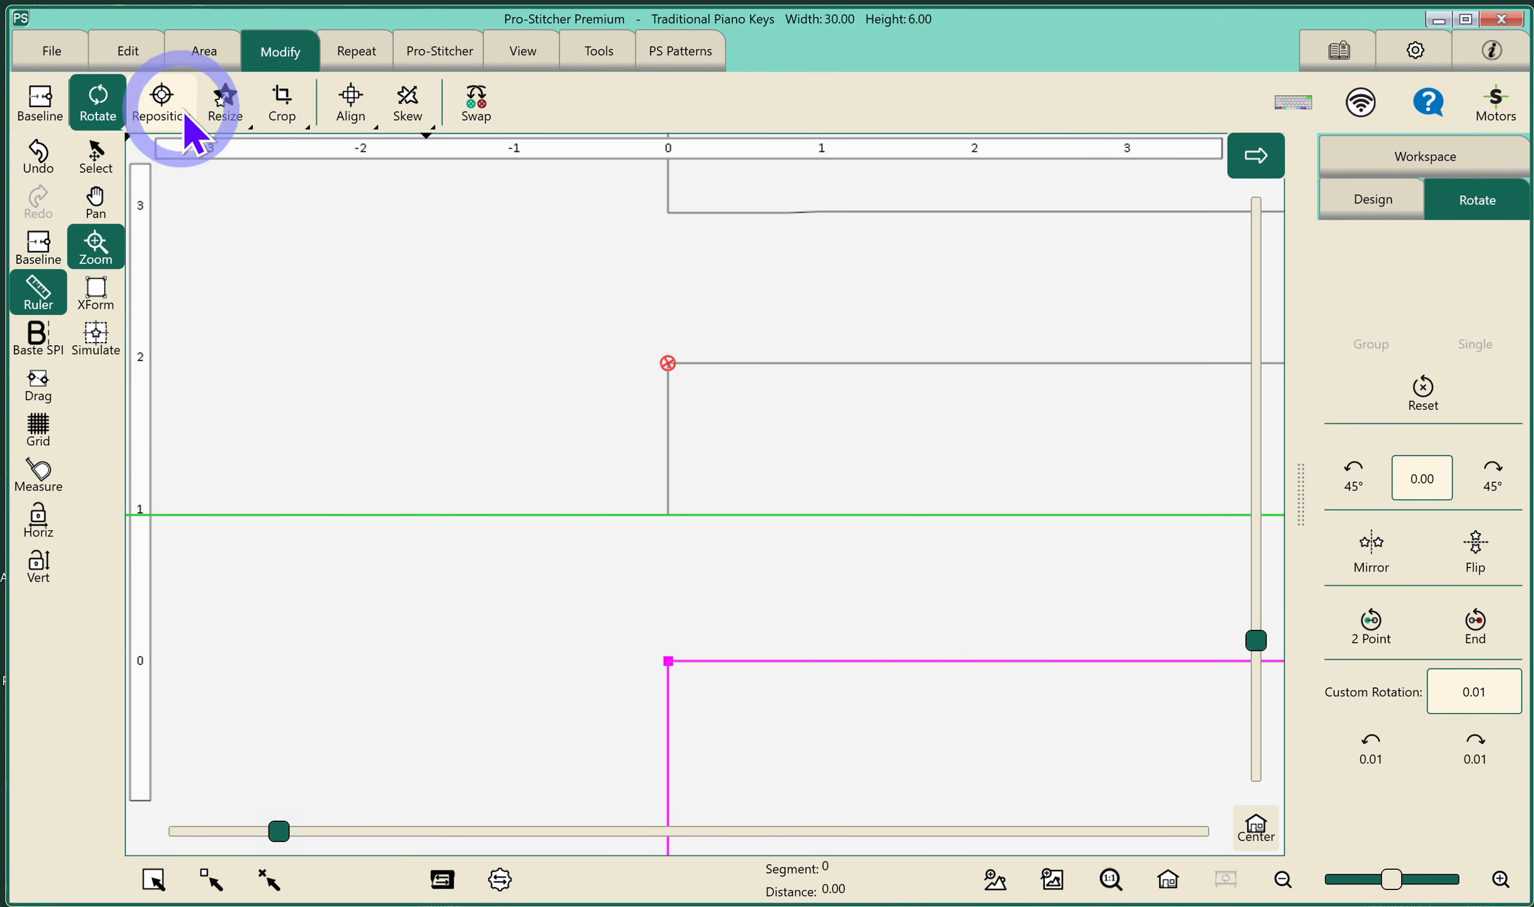
{"action": "left_click", "coordinate": [284, 104]}
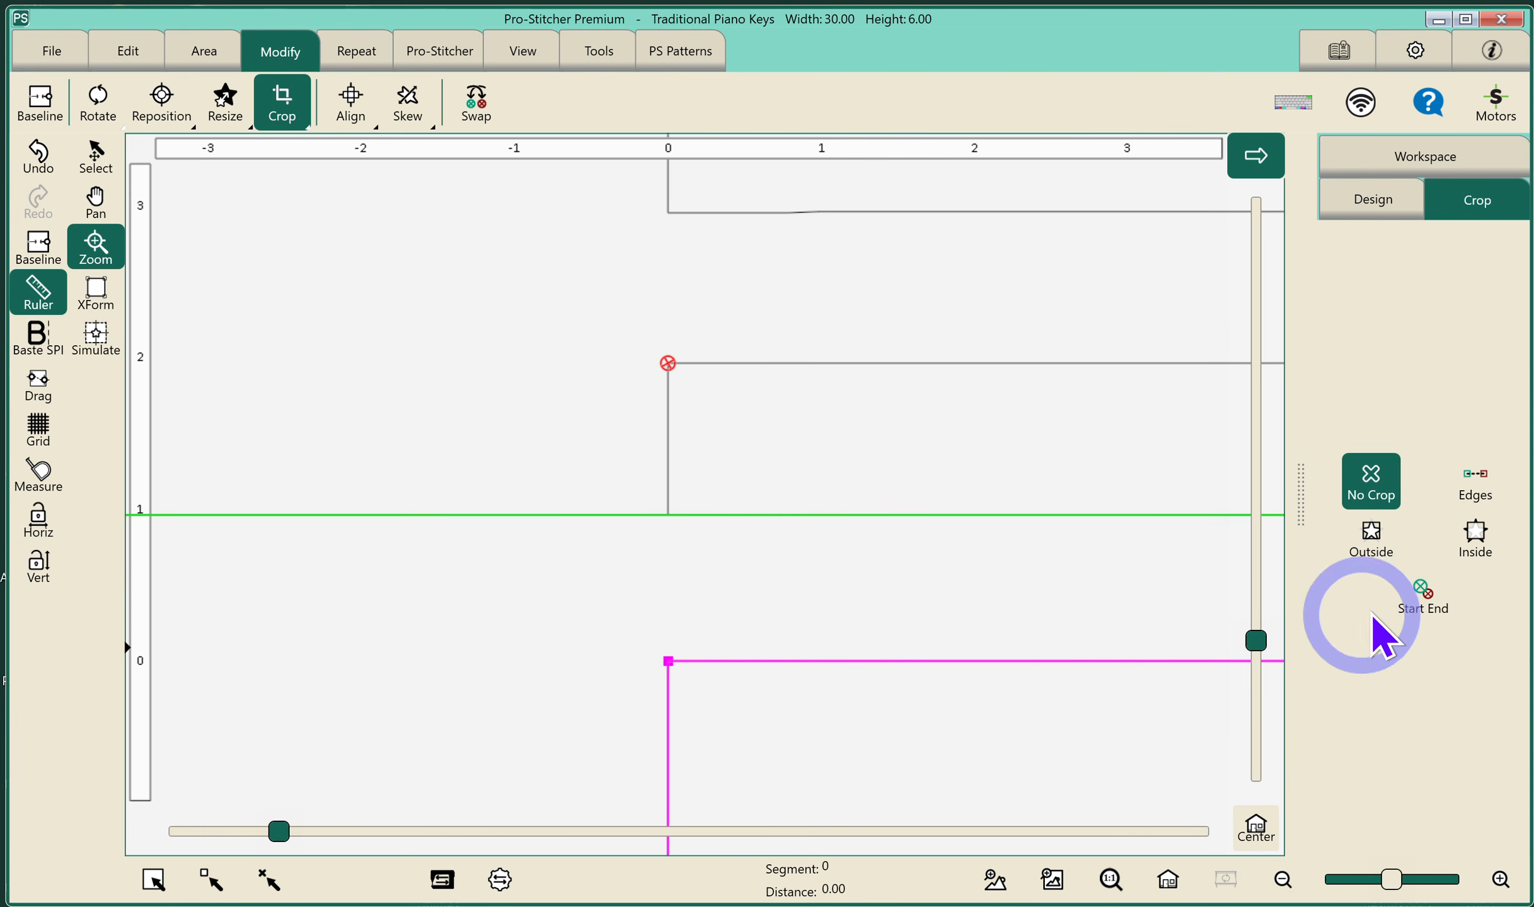
{"action": "left_click", "coordinate": [1423, 597]}
{"action": "left_click", "coordinate": [1472, 498]}
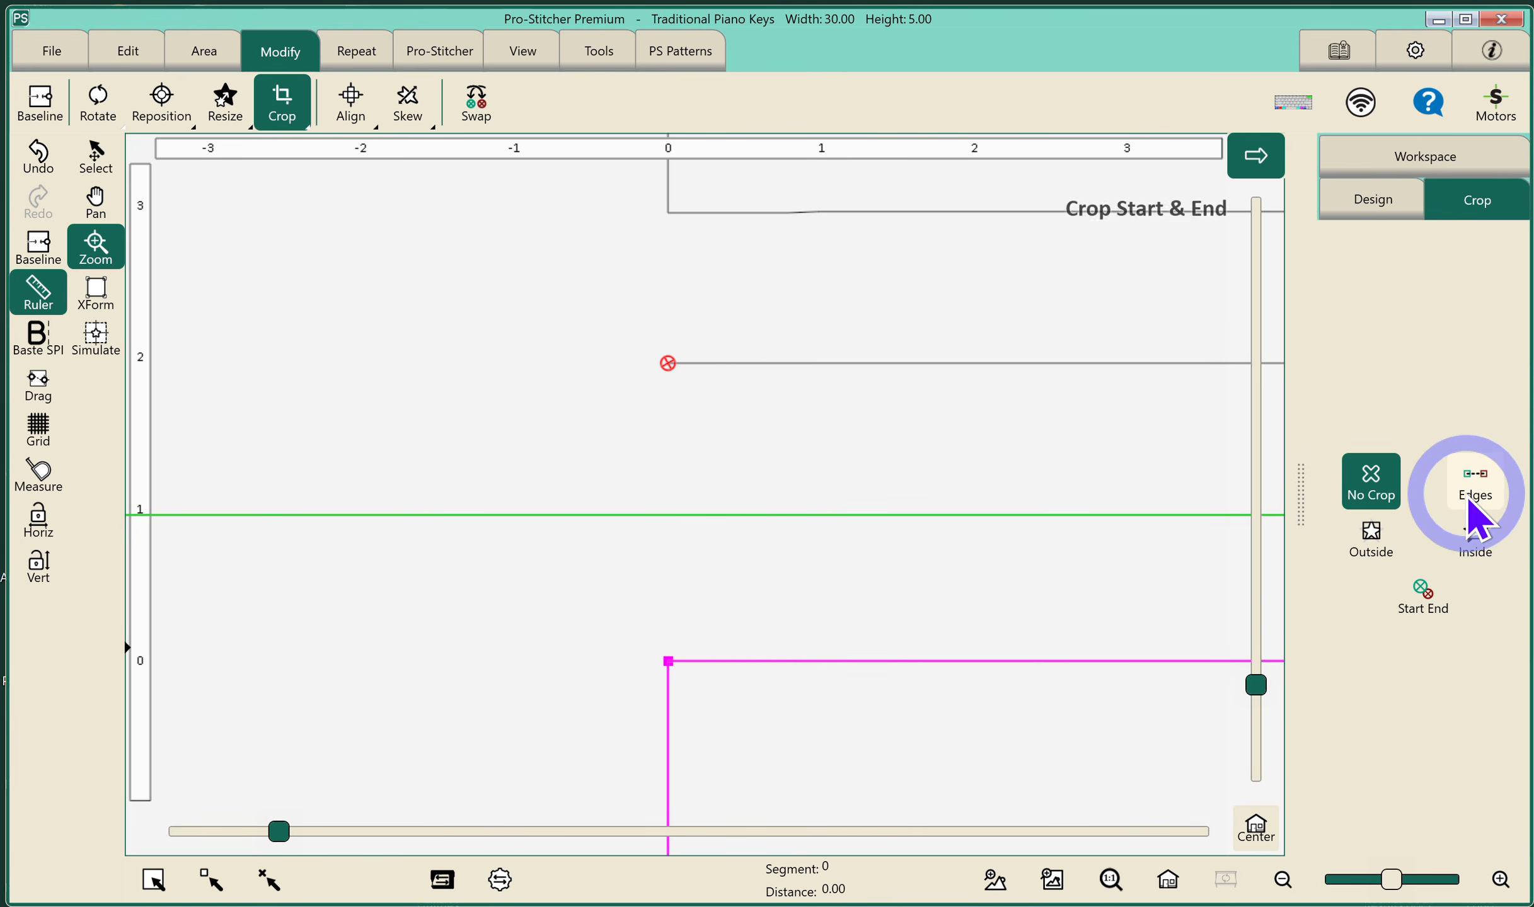
{"action": "left_click", "coordinate": [44, 240]}
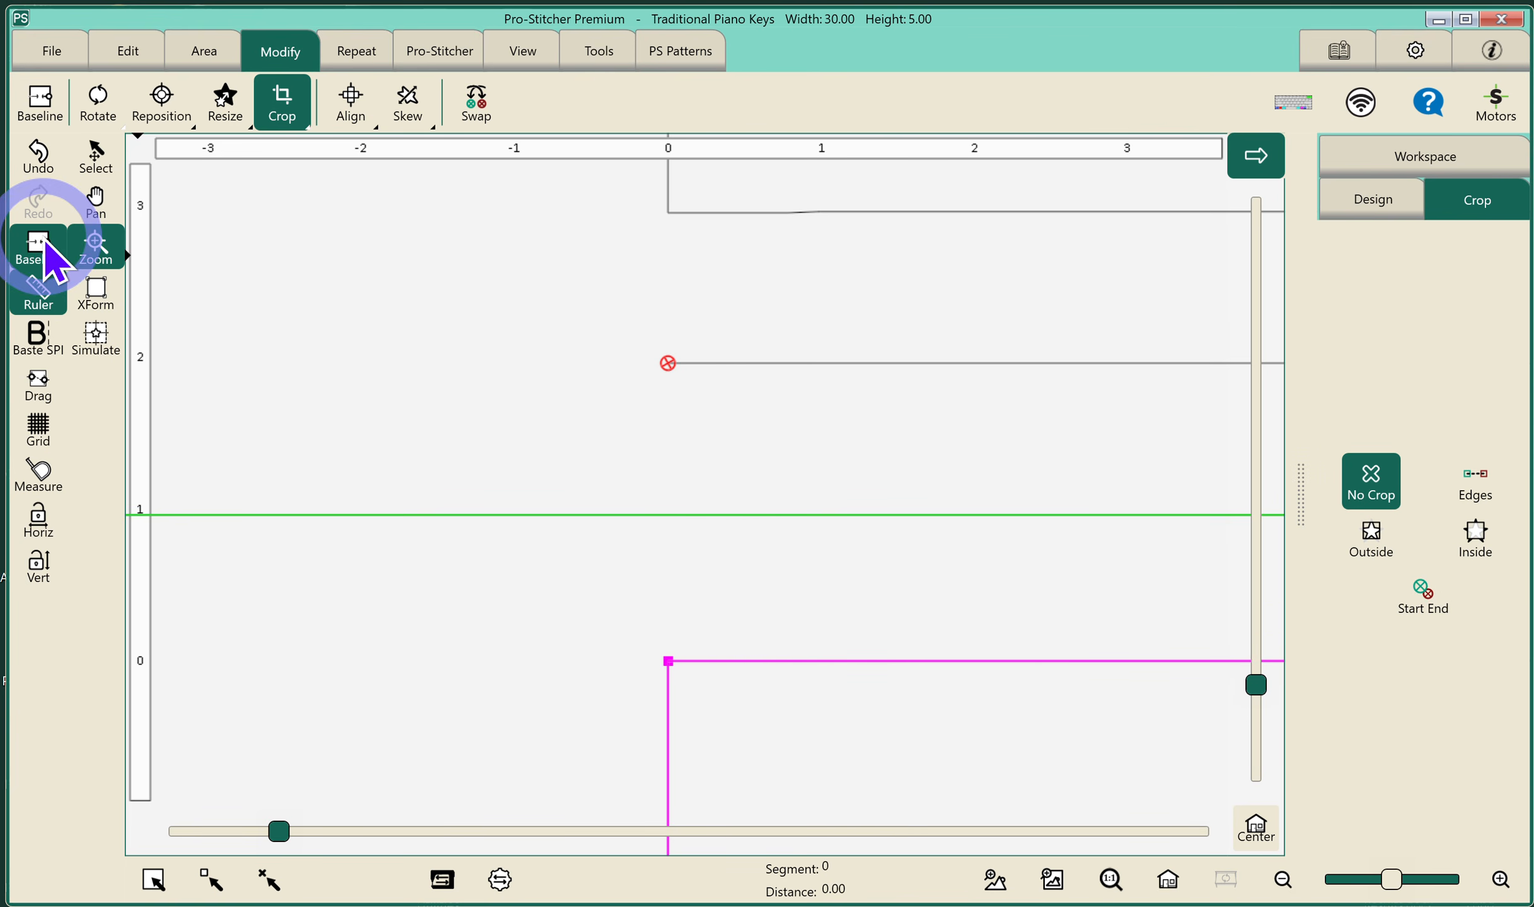
{"action": "left_click", "coordinate": [1168, 880]}
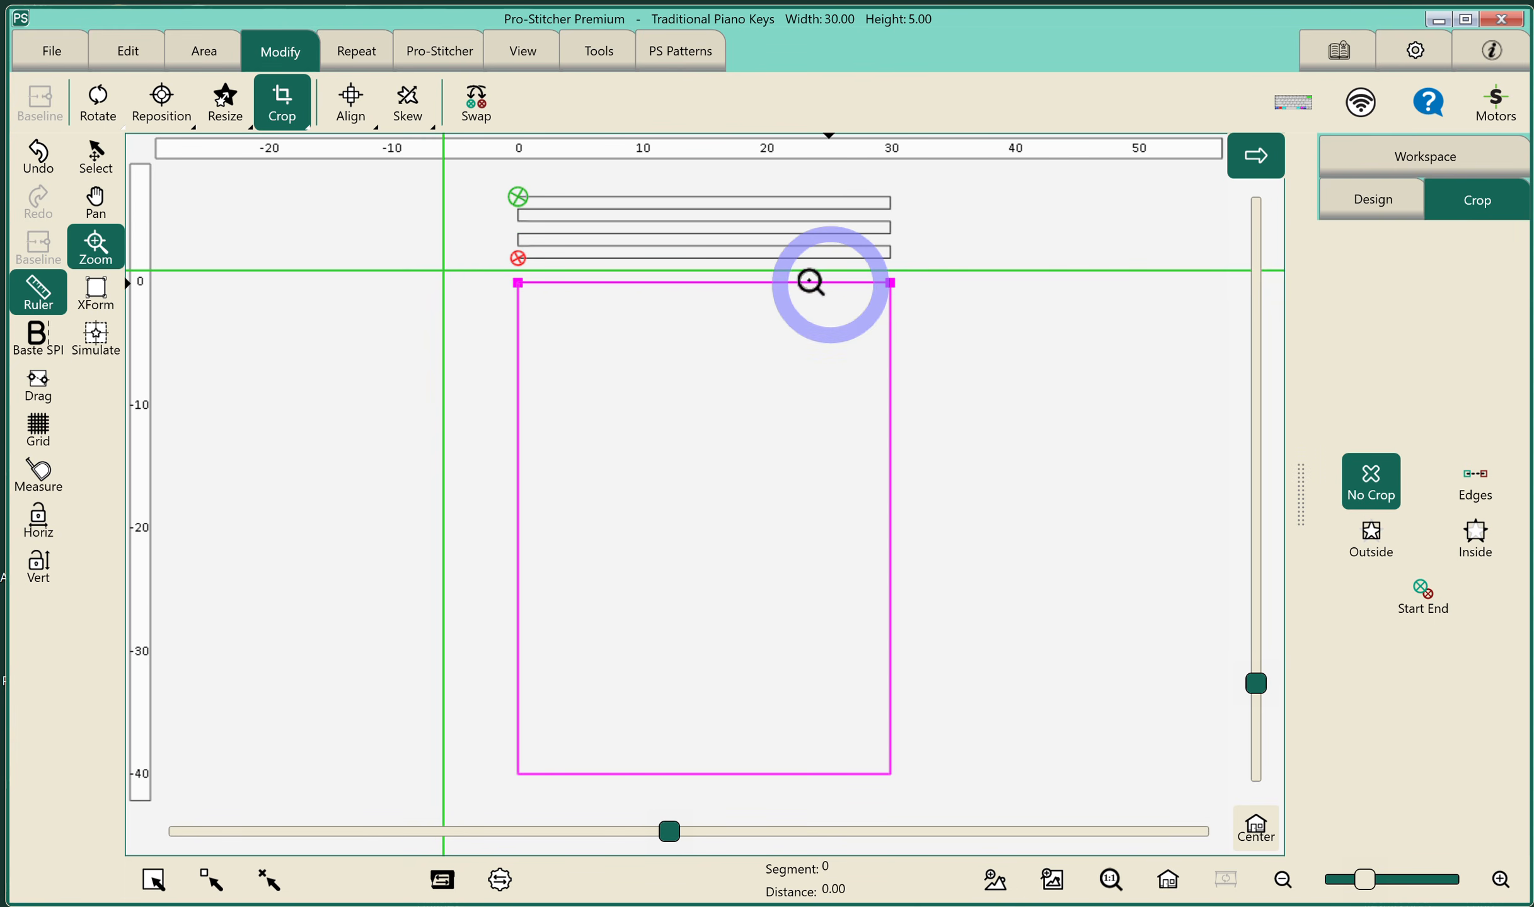
Start saving the design as a file and choose the Miscellaneous folder under Designs as the destination
{"action": "left_click", "coordinate": [58, 49]}
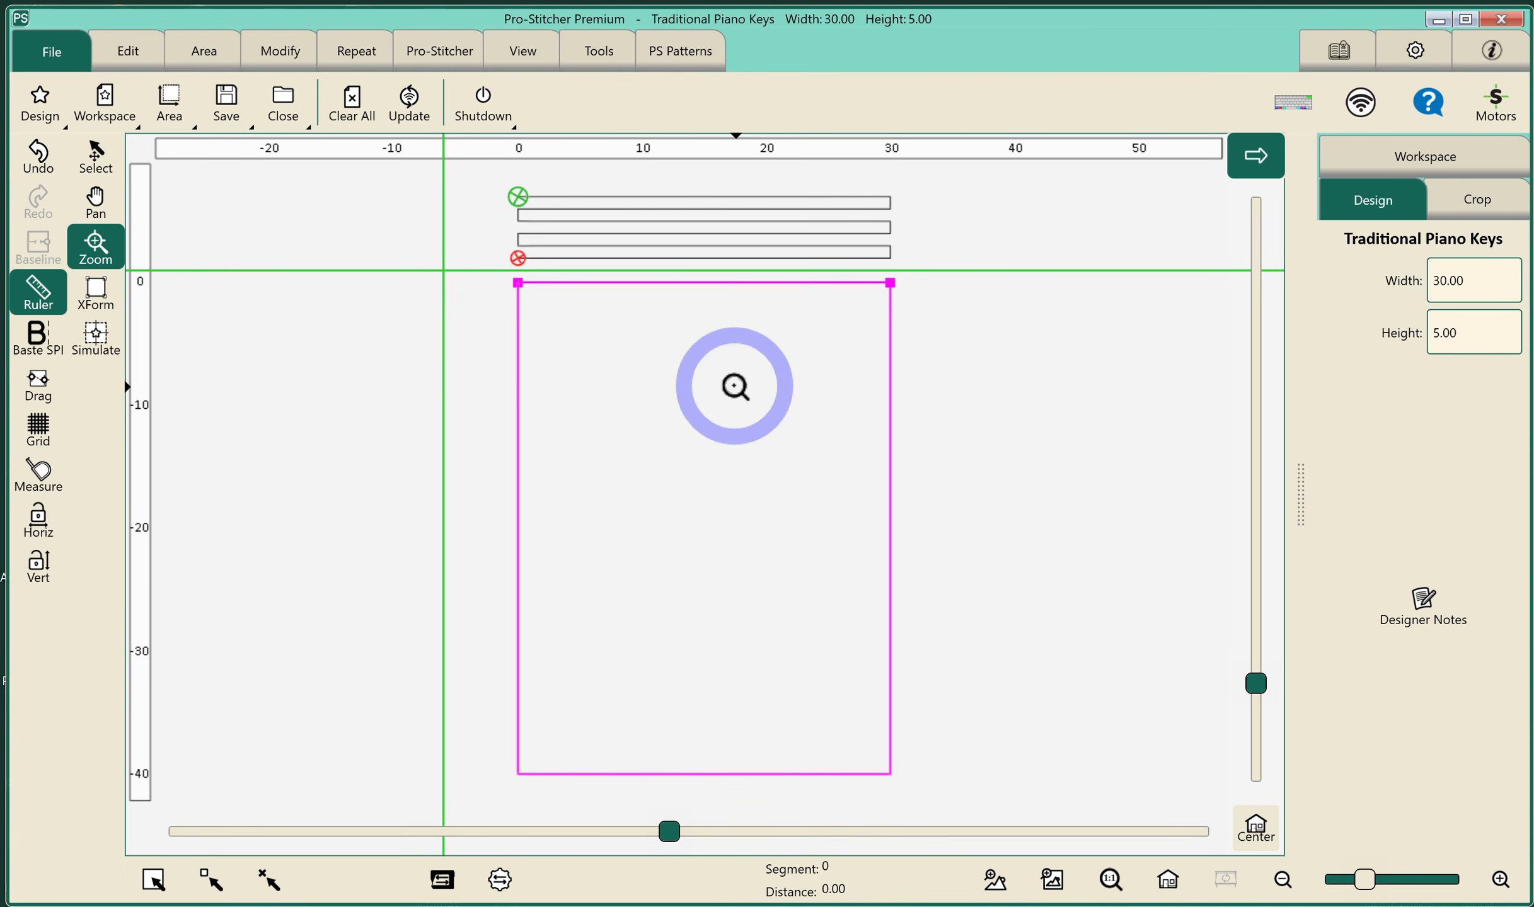
{"action": "left_click", "coordinate": [238, 130]}
{"action": "left_click", "coordinate": [240, 161]}
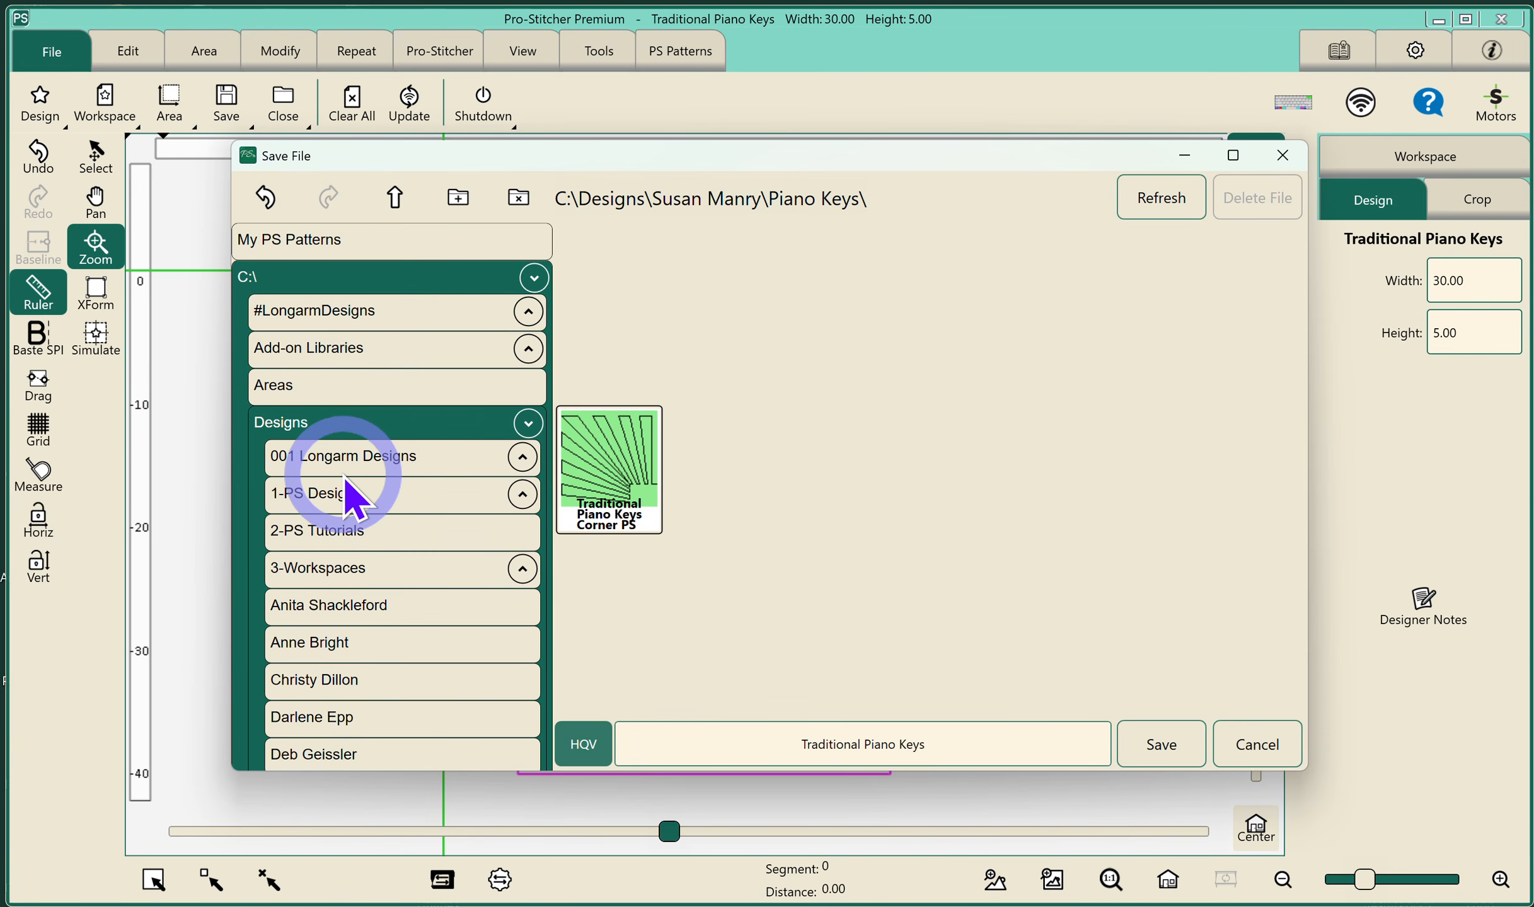
{"action": "scroll", "coordinate": [354, 500], "scroll_direction": "down", "scroll_amount": 5}
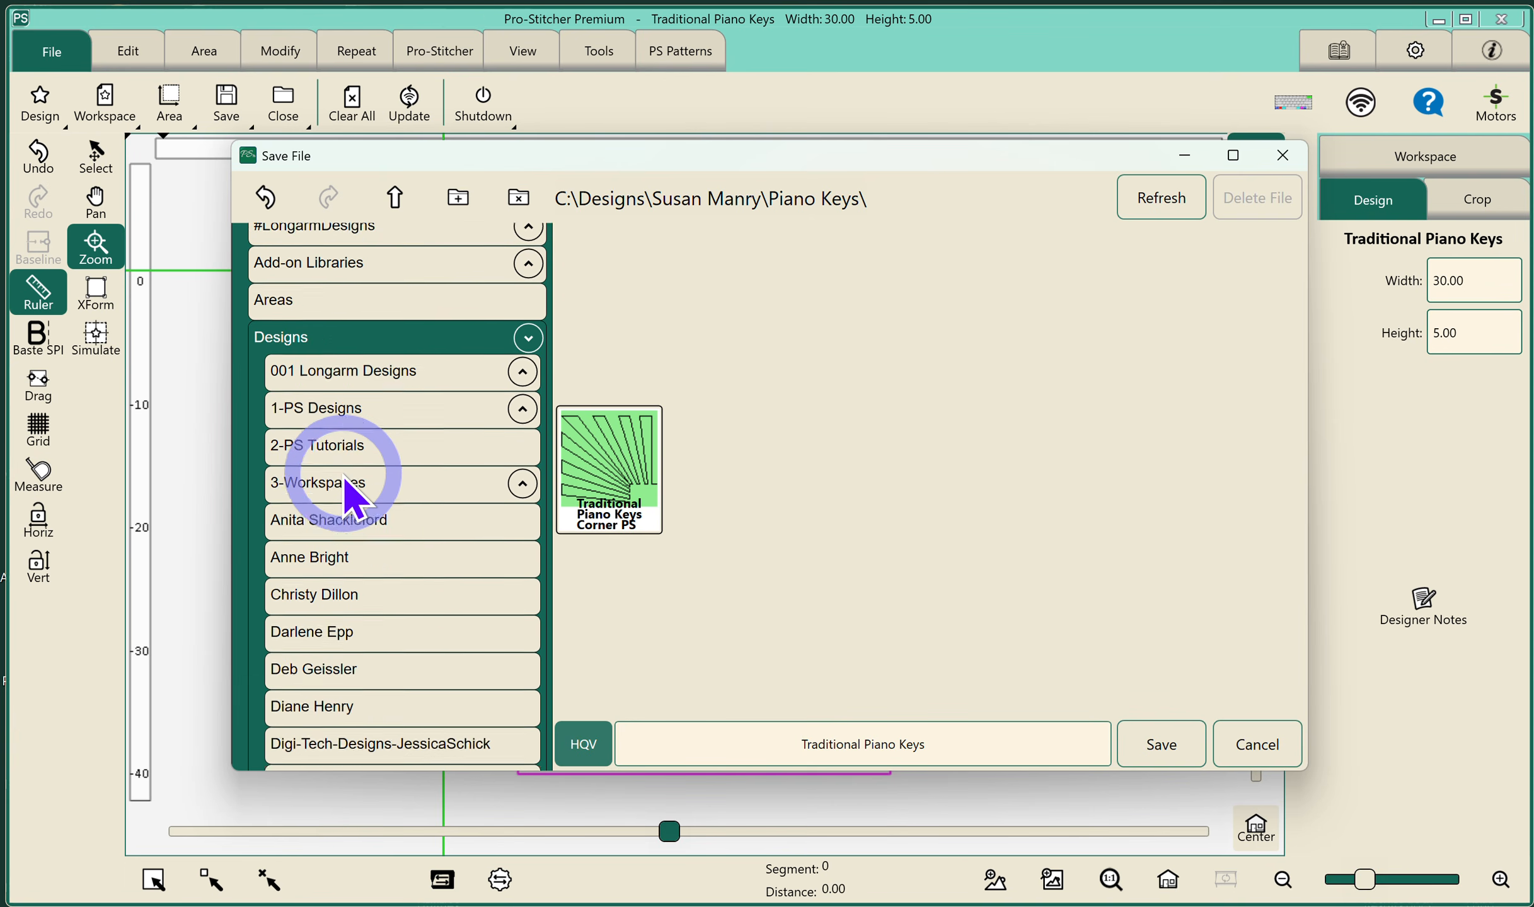
{"action": "scroll", "coordinate": [346, 488], "scroll_direction": "up", "scroll_amount": 1}
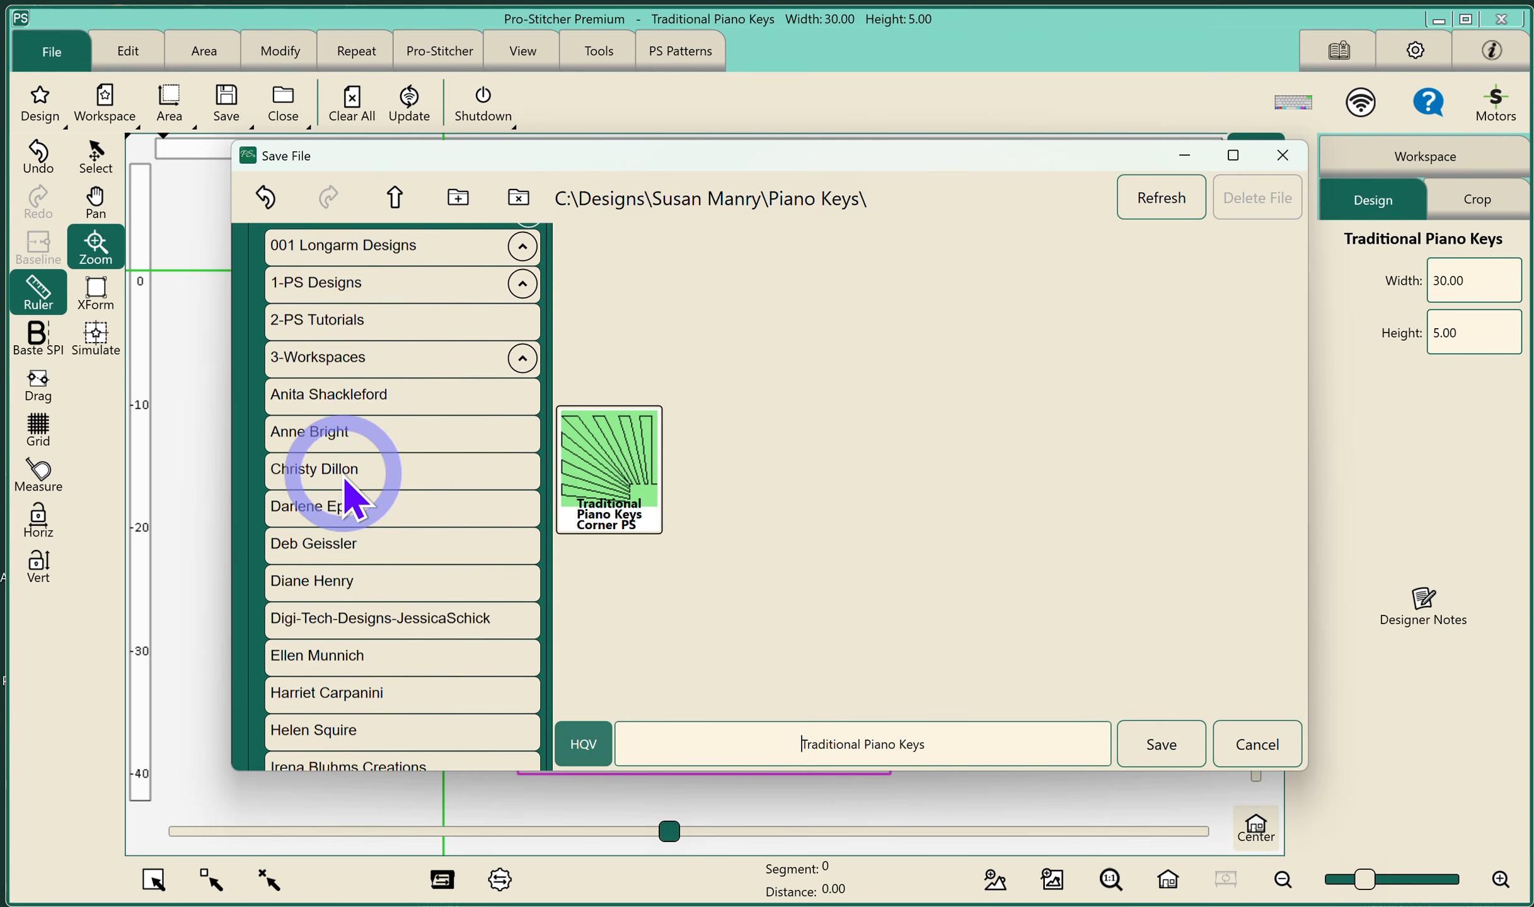
{"action": "scroll", "coordinate": [347, 489], "scroll_direction": "down", "scroll_amount": 6}
{"action": "scroll", "coordinate": [352, 501], "scroll_direction": "down", "scroll_amount": 3}
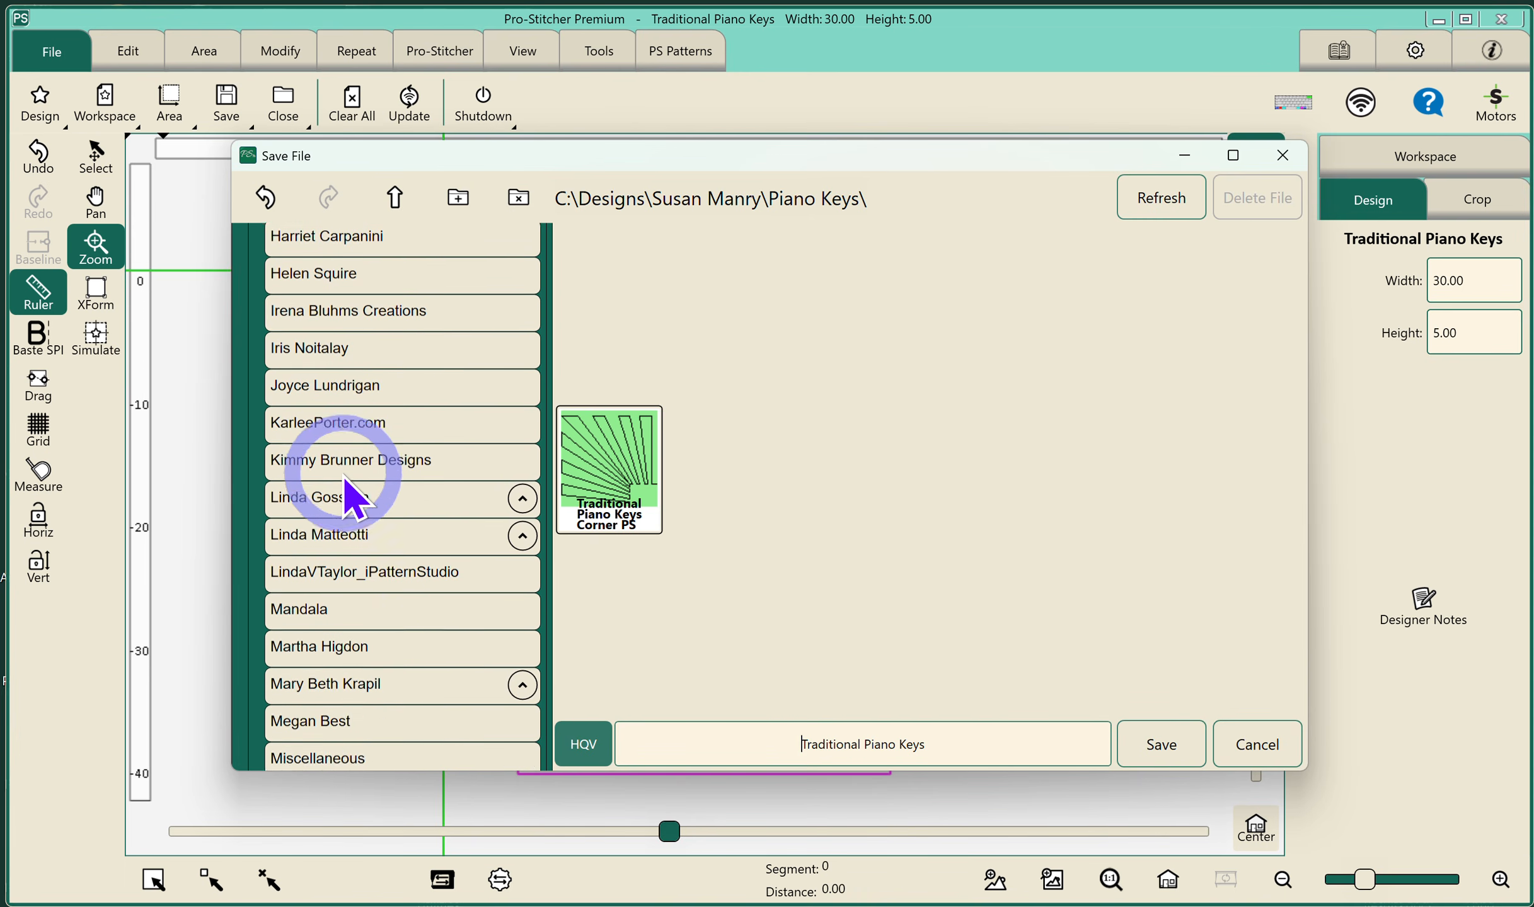
{"action": "left_click", "coordinate": [343, 751]}
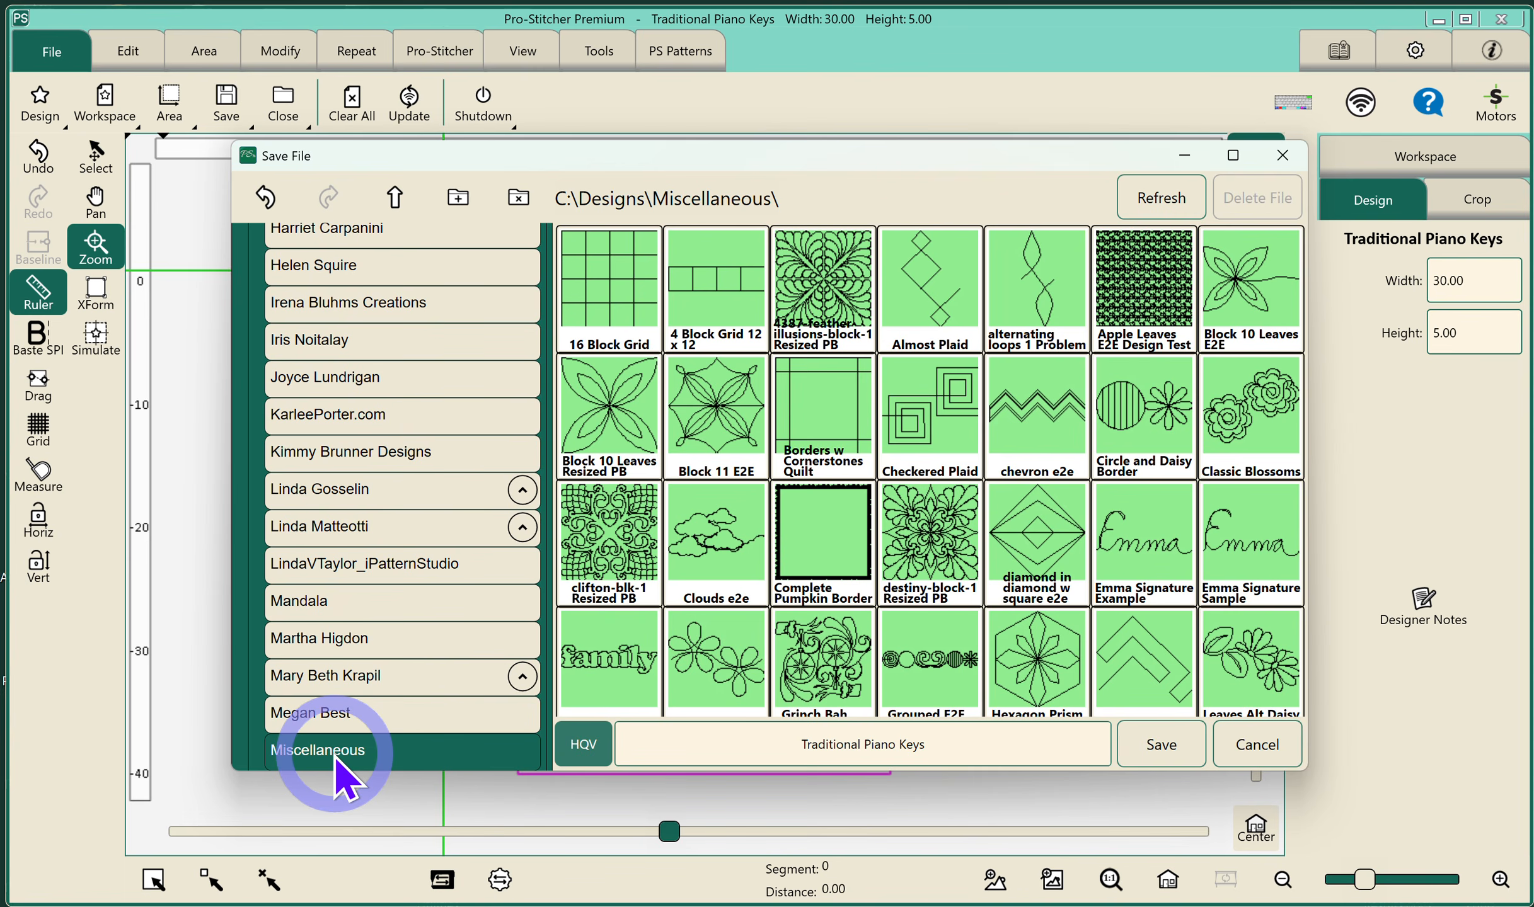
Replace the suggested file name with Straight Line Ext Width E2E 1
{"action": "left_click", "coordinate": [938, 745]}
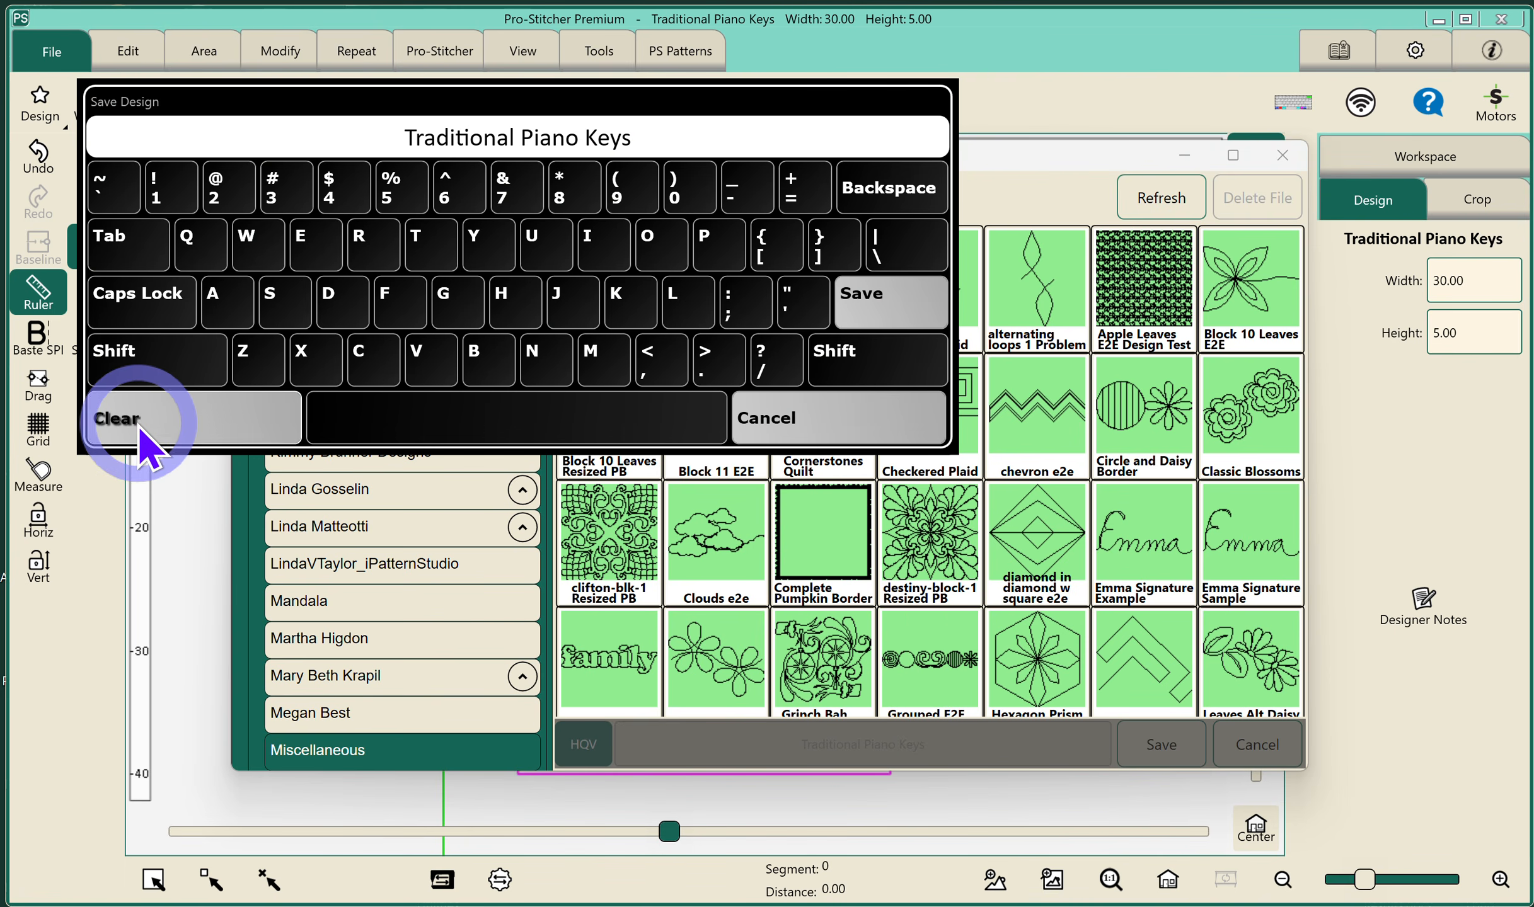
{"action": "left_click", "coordinate": [139, 435]}
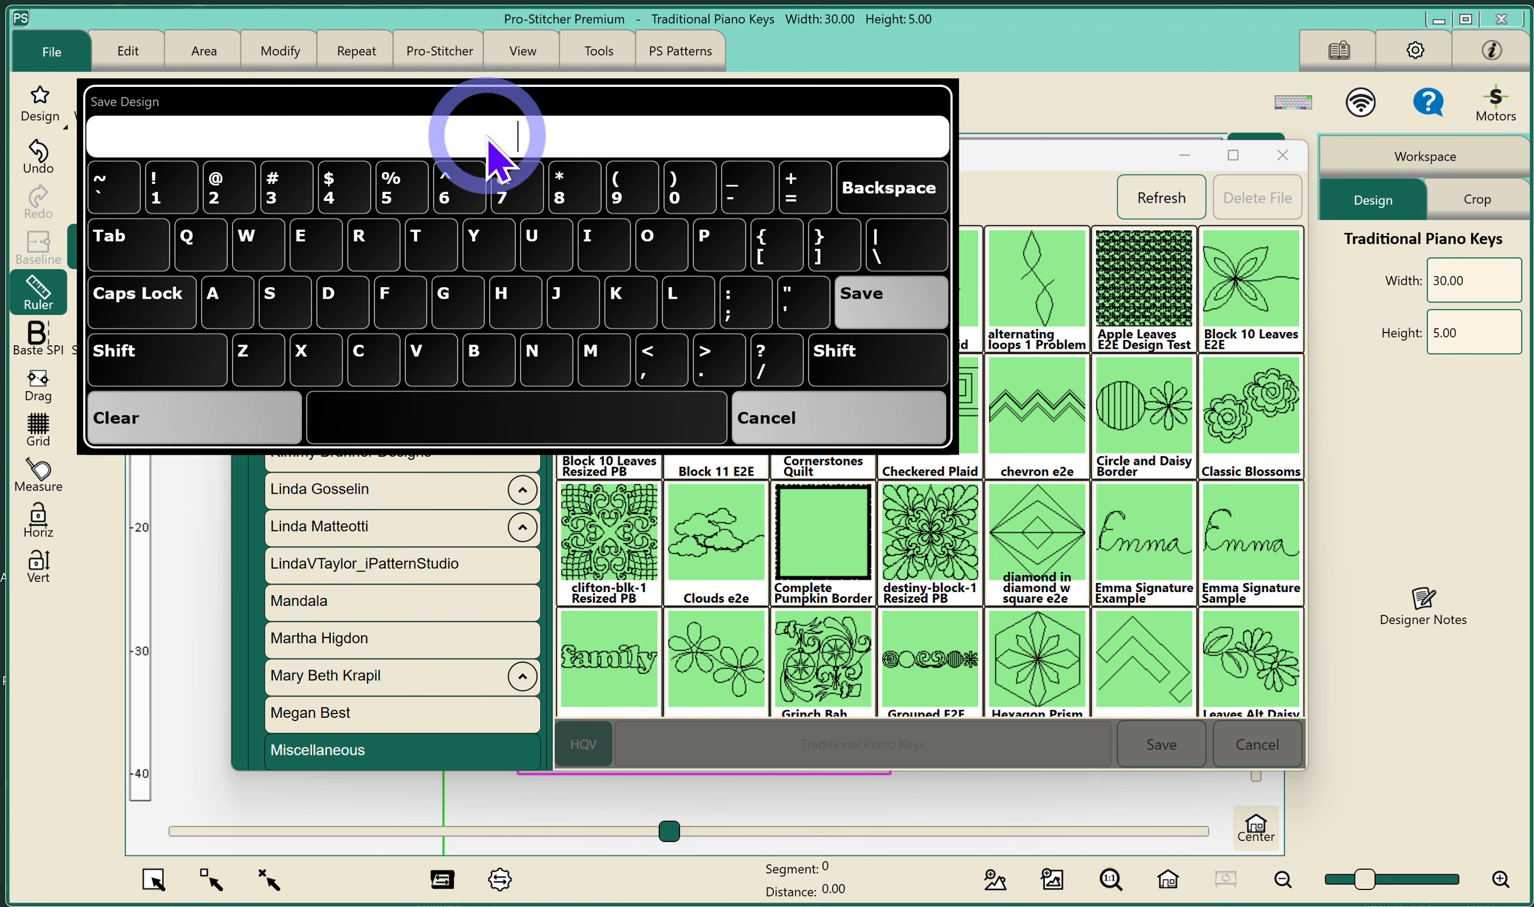
{"action": "type", "text": "Stra"}
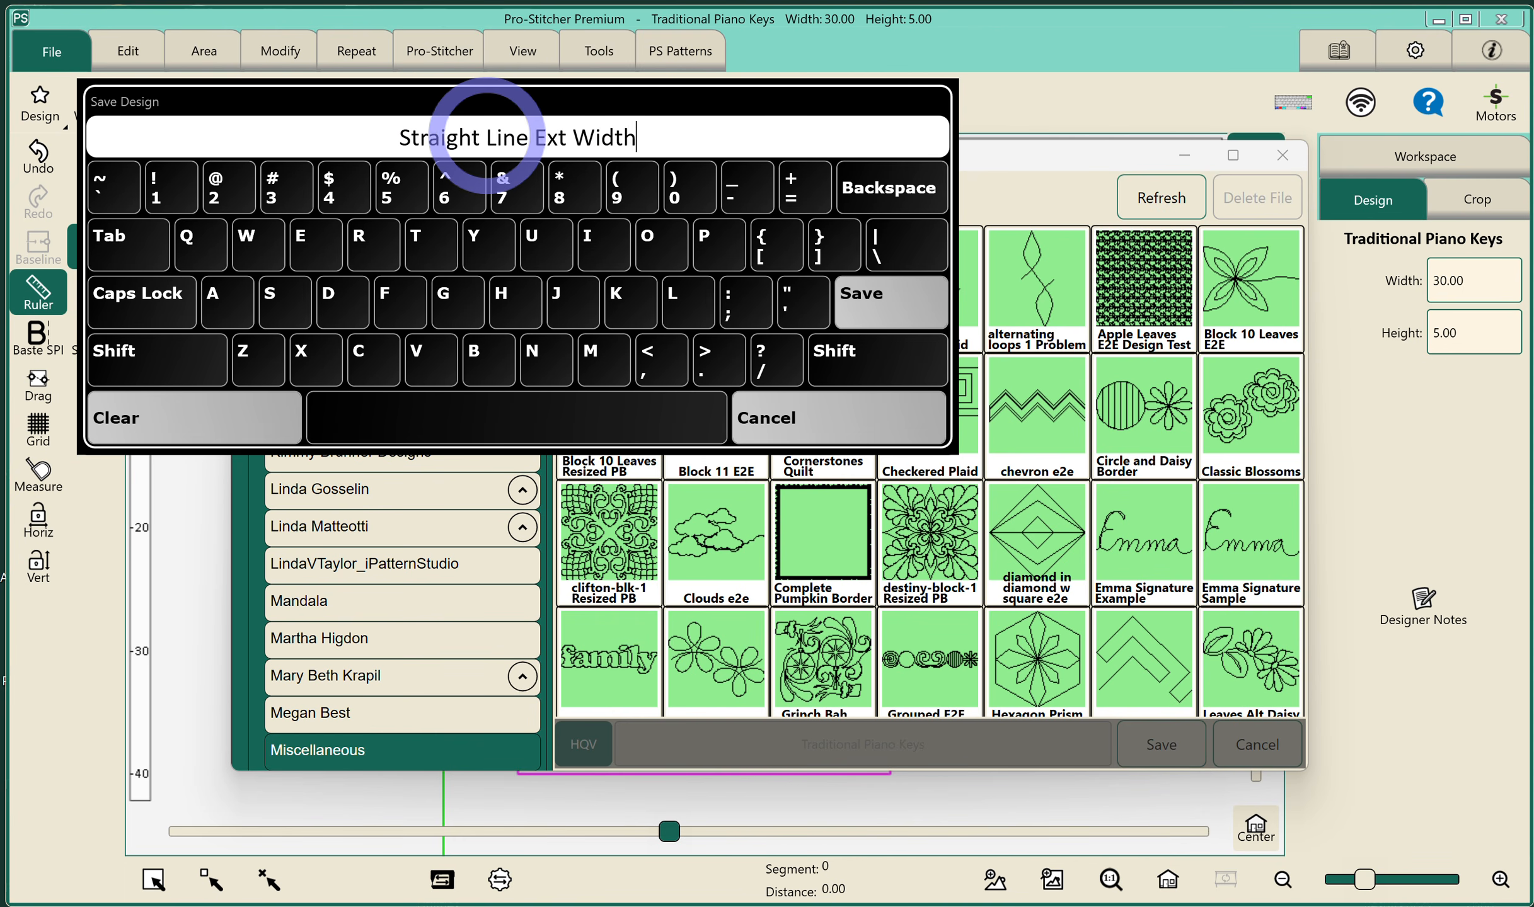
{"action": "type", "text": "ight Line Ext Width E2E "}
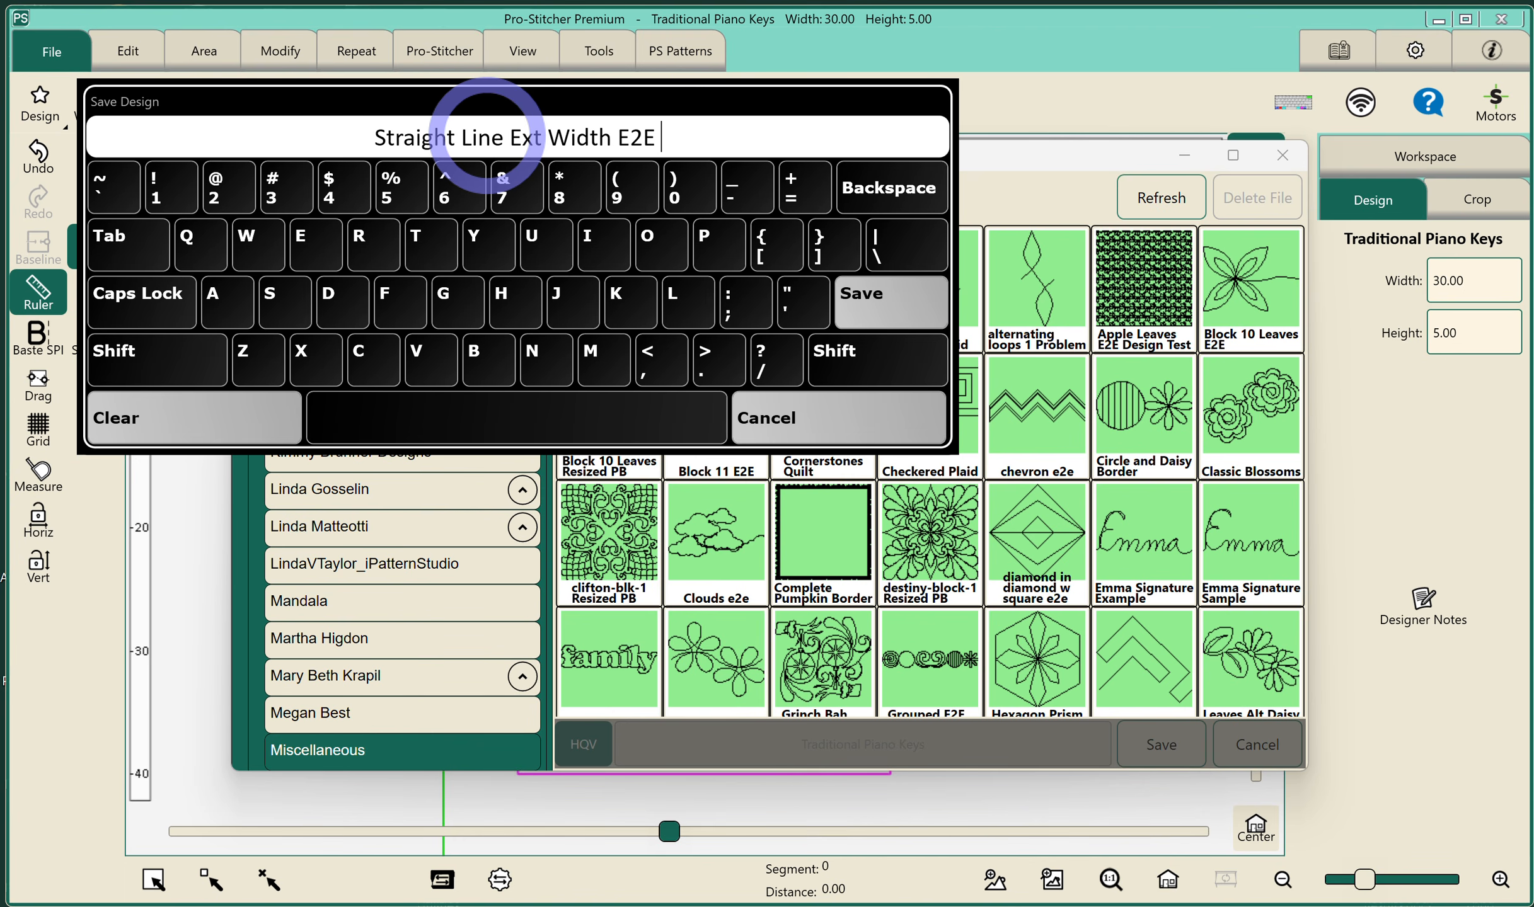
{"action": "type", "text": "1"}
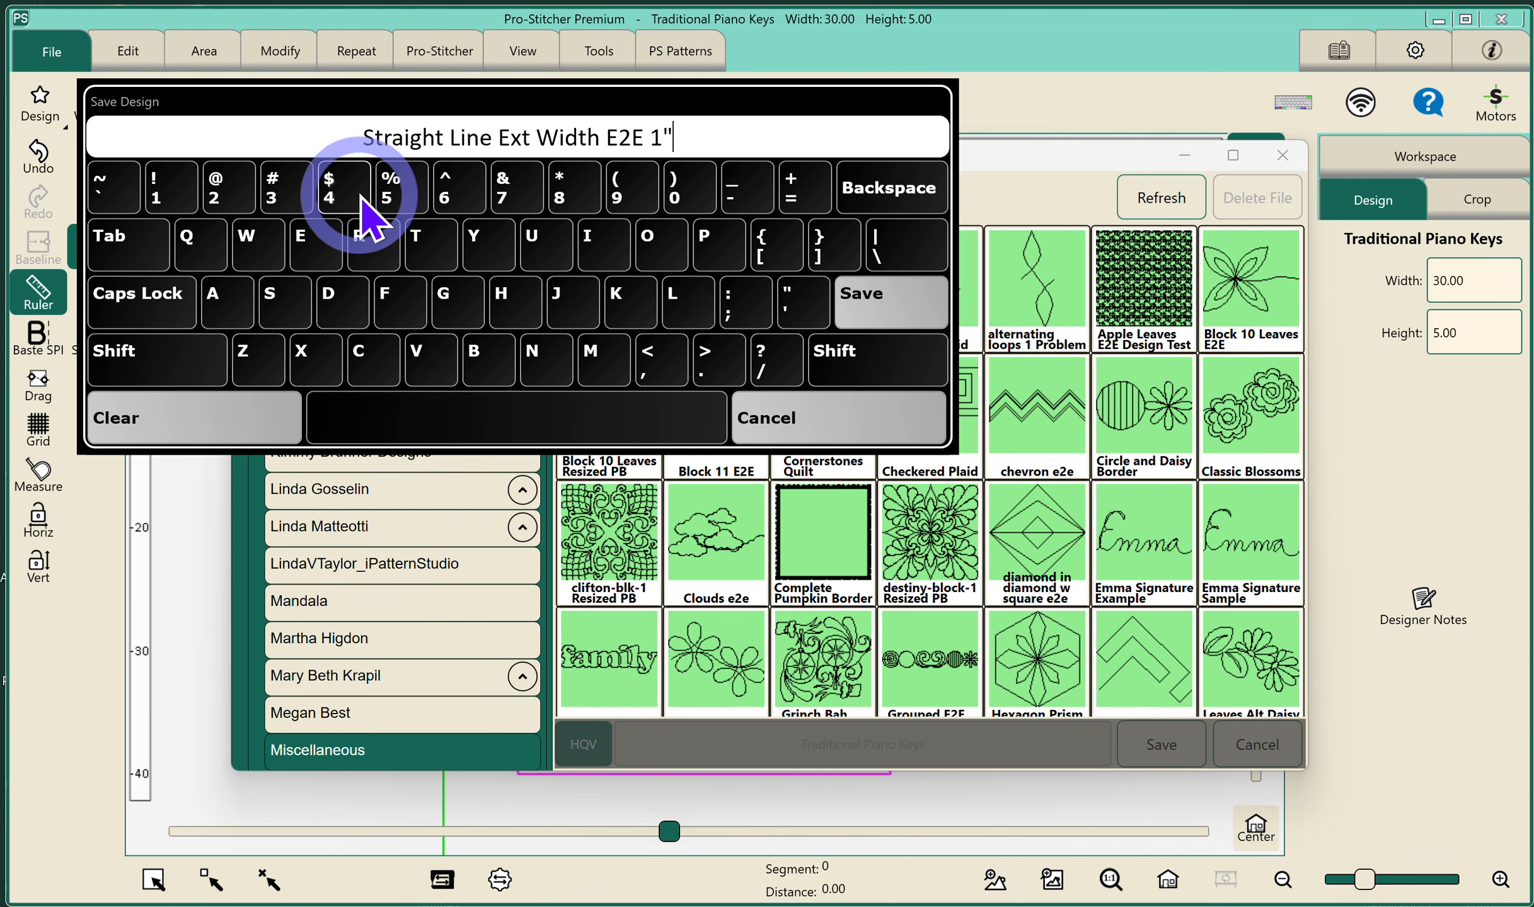
{"action": "left_click", "coordinate": [866, 310]}
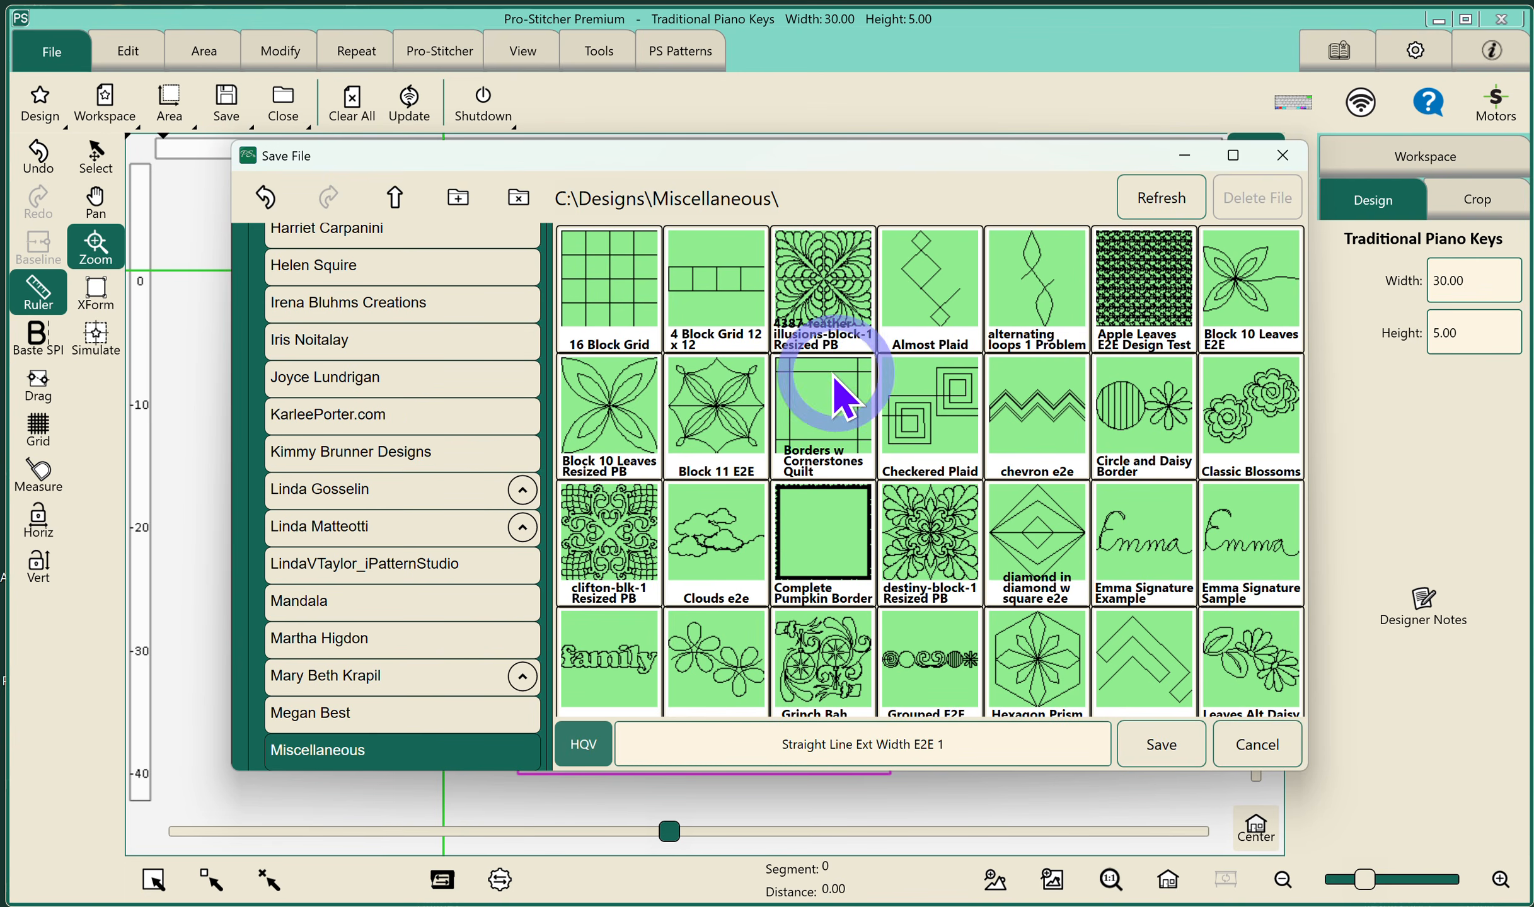
Browse to the D: drive as an alternative save destination, then leave the save without storing the file
{"action": "scroll", "coordinate": [498, 441], "scroll_direction": "up", "scroll_amount": 10}
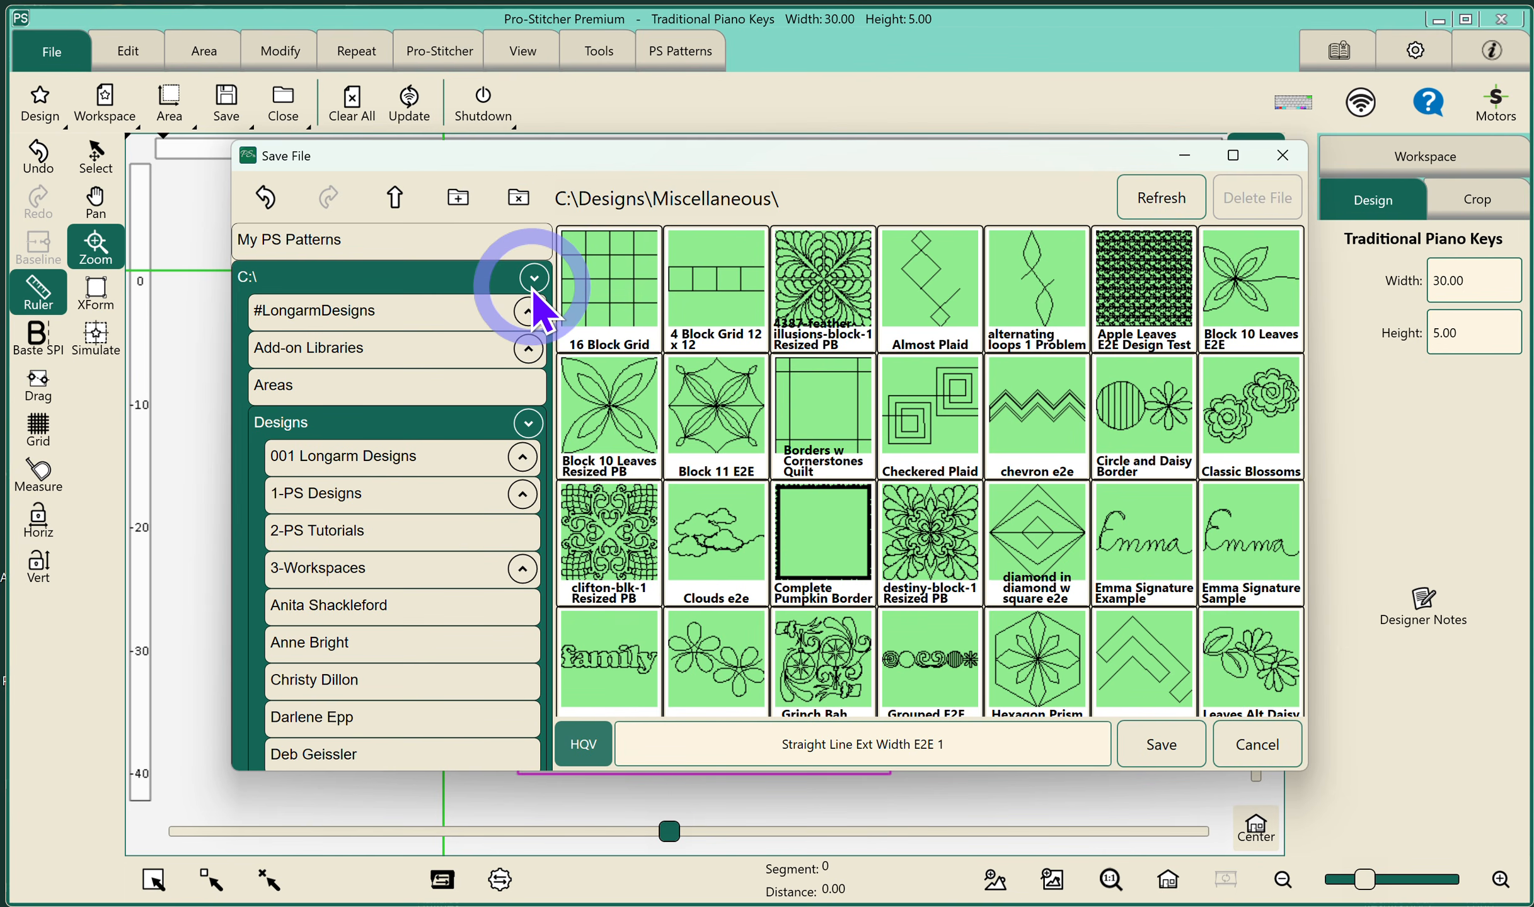
{"action": "left_click", "coordinate": [532, 288]}
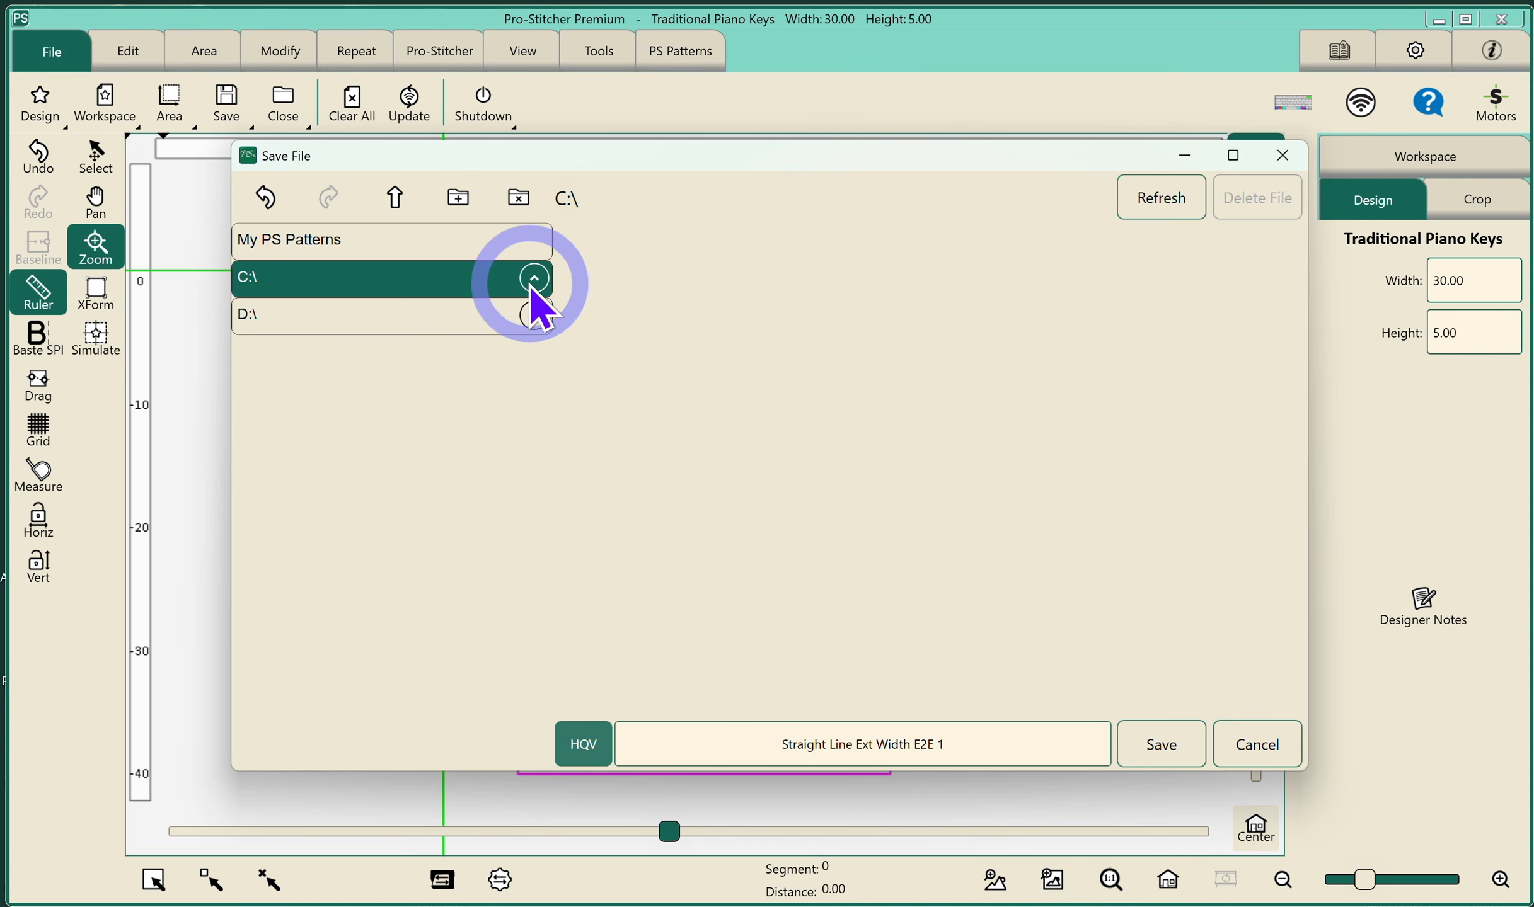
{"action": "left_click", "coordinate": [532, 290]}
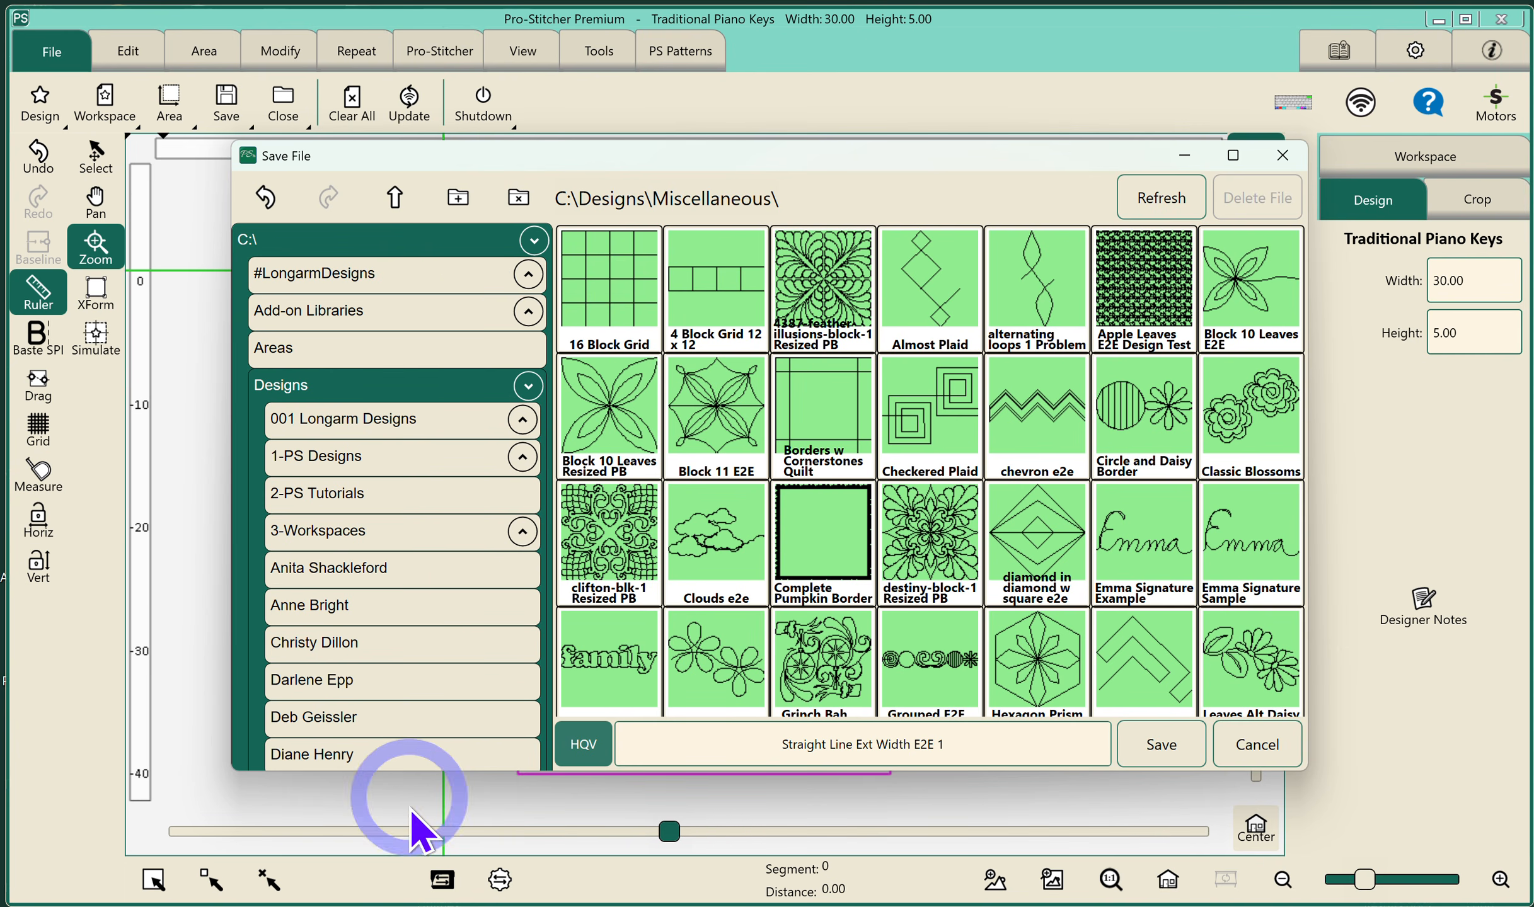
{"action": "left_click", "coordinate": [534, 247]}
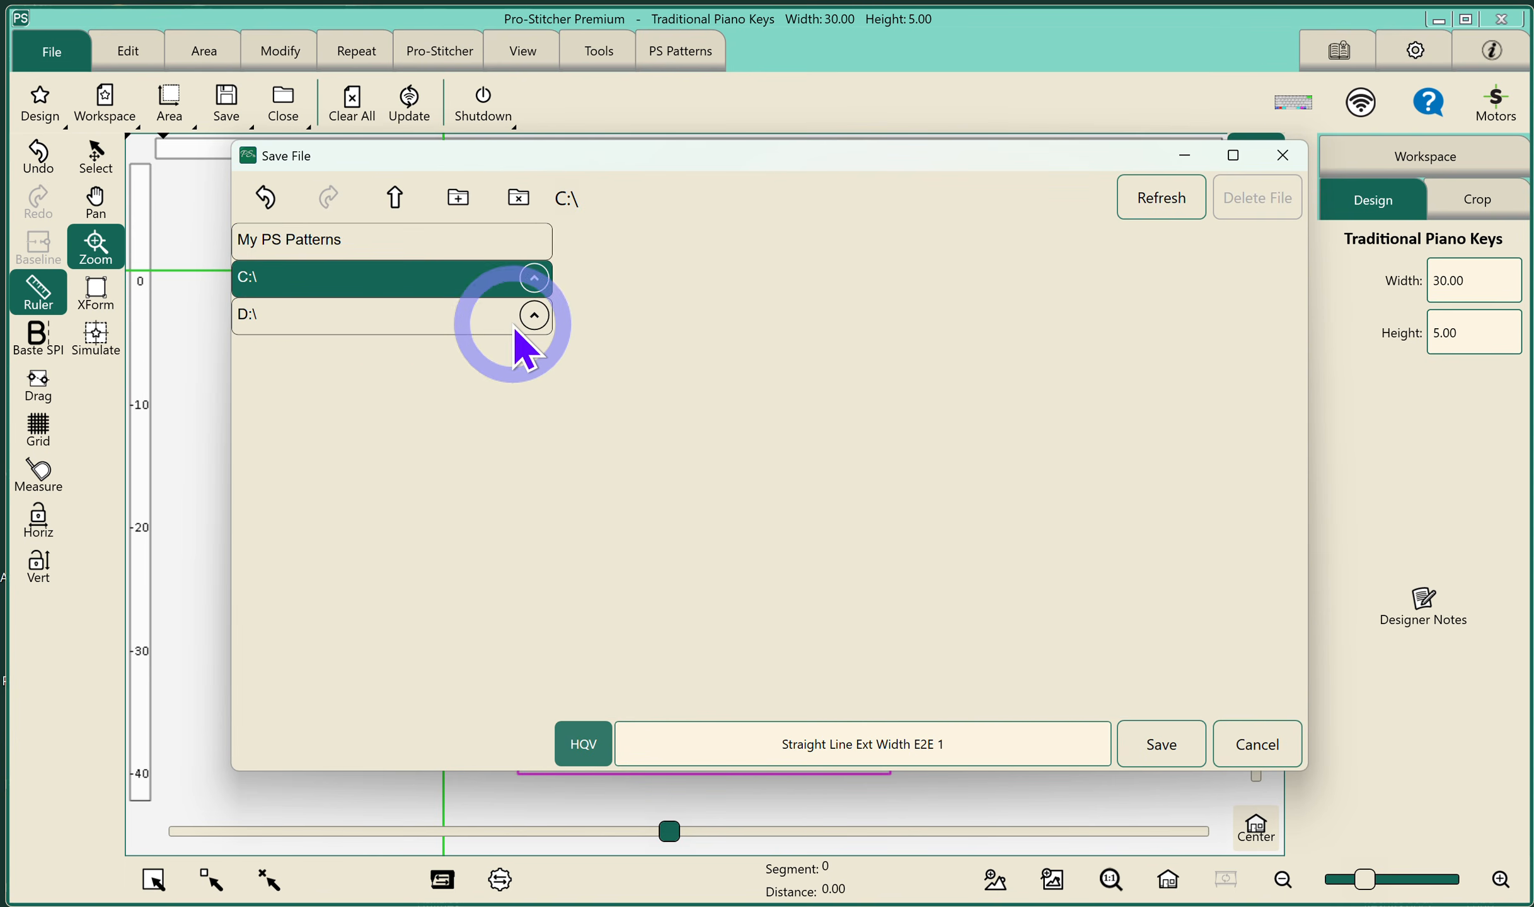
{"action": "left_click", "coordinate": [455, 322]}
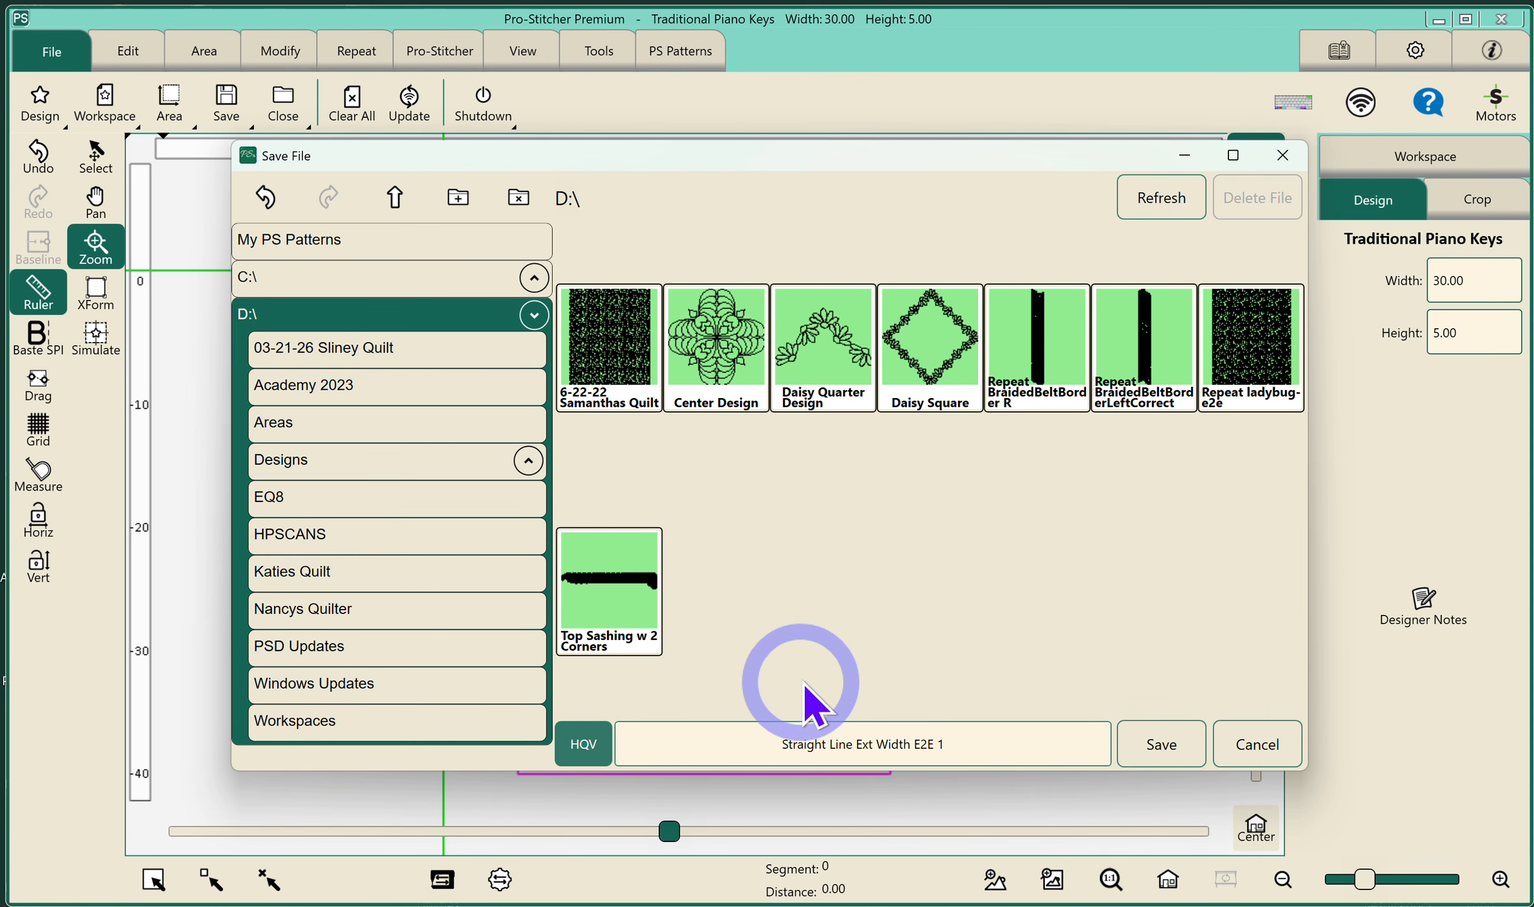
{"action": "left_click", "coordinate": [1257, 746]}
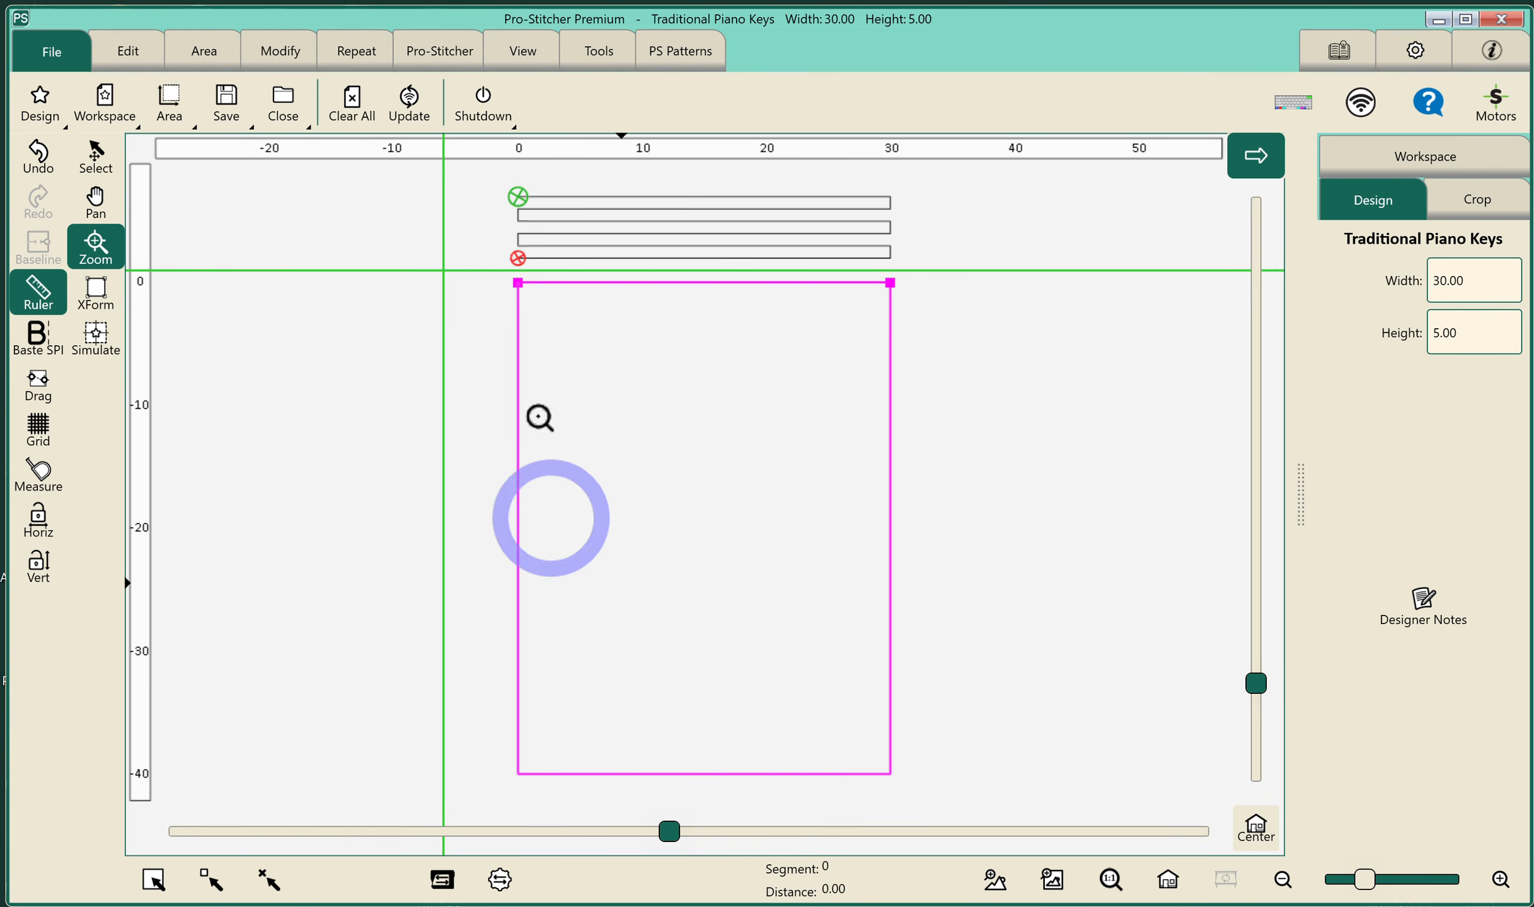
Turn off the design's horizontal stretch and fill the 30 by 40 area with repeats instead
{"action": "left_click", "coordinate": [353, 54]}
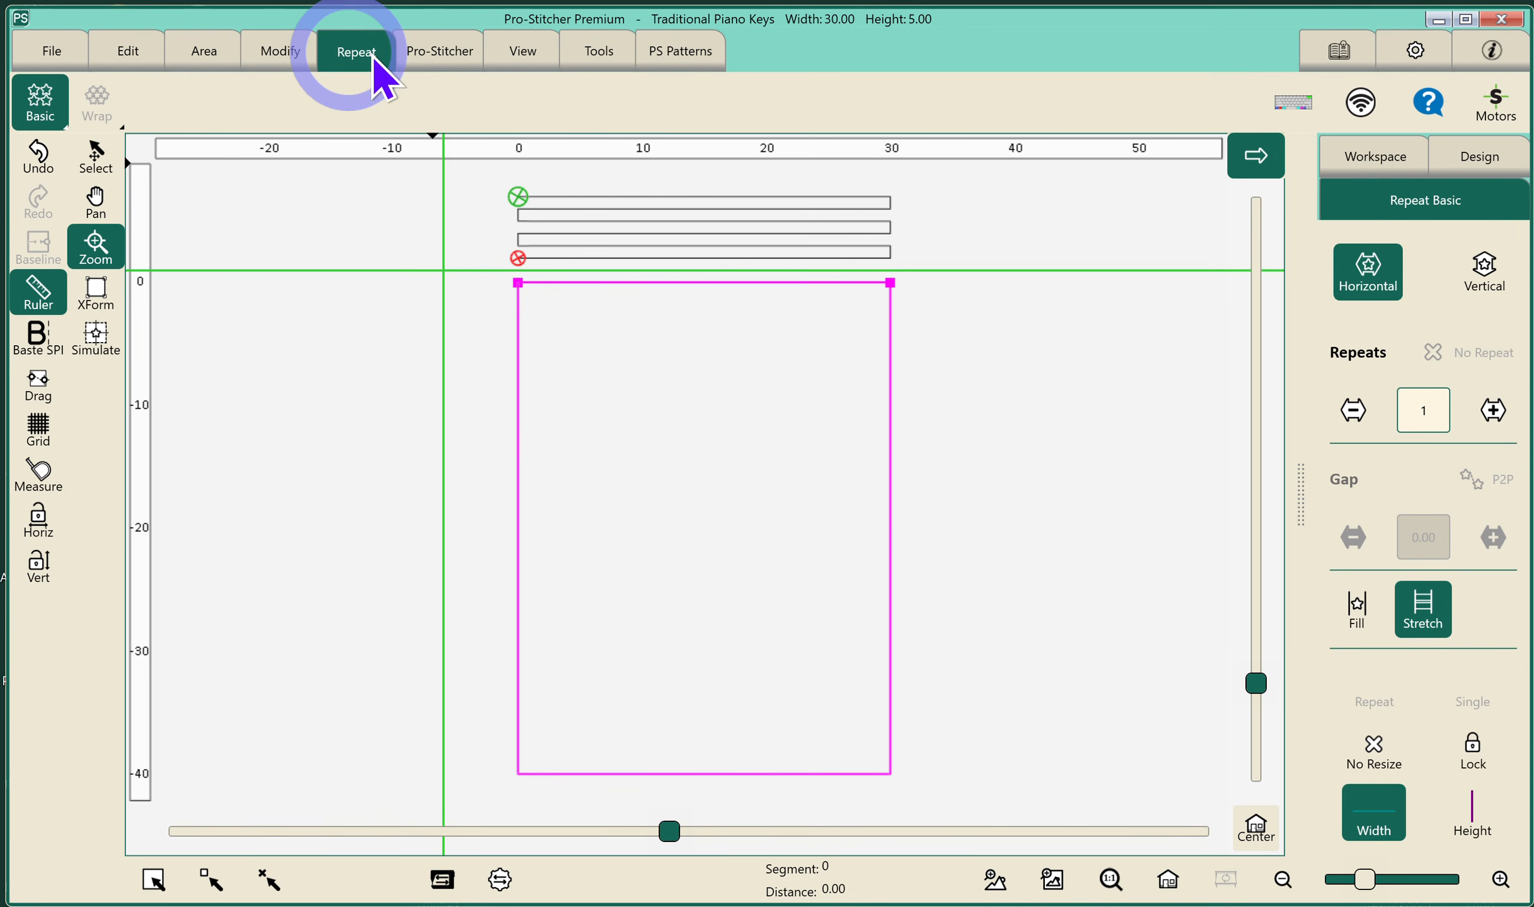
{"action": "left_click", "coordinate": [1422, 617]}
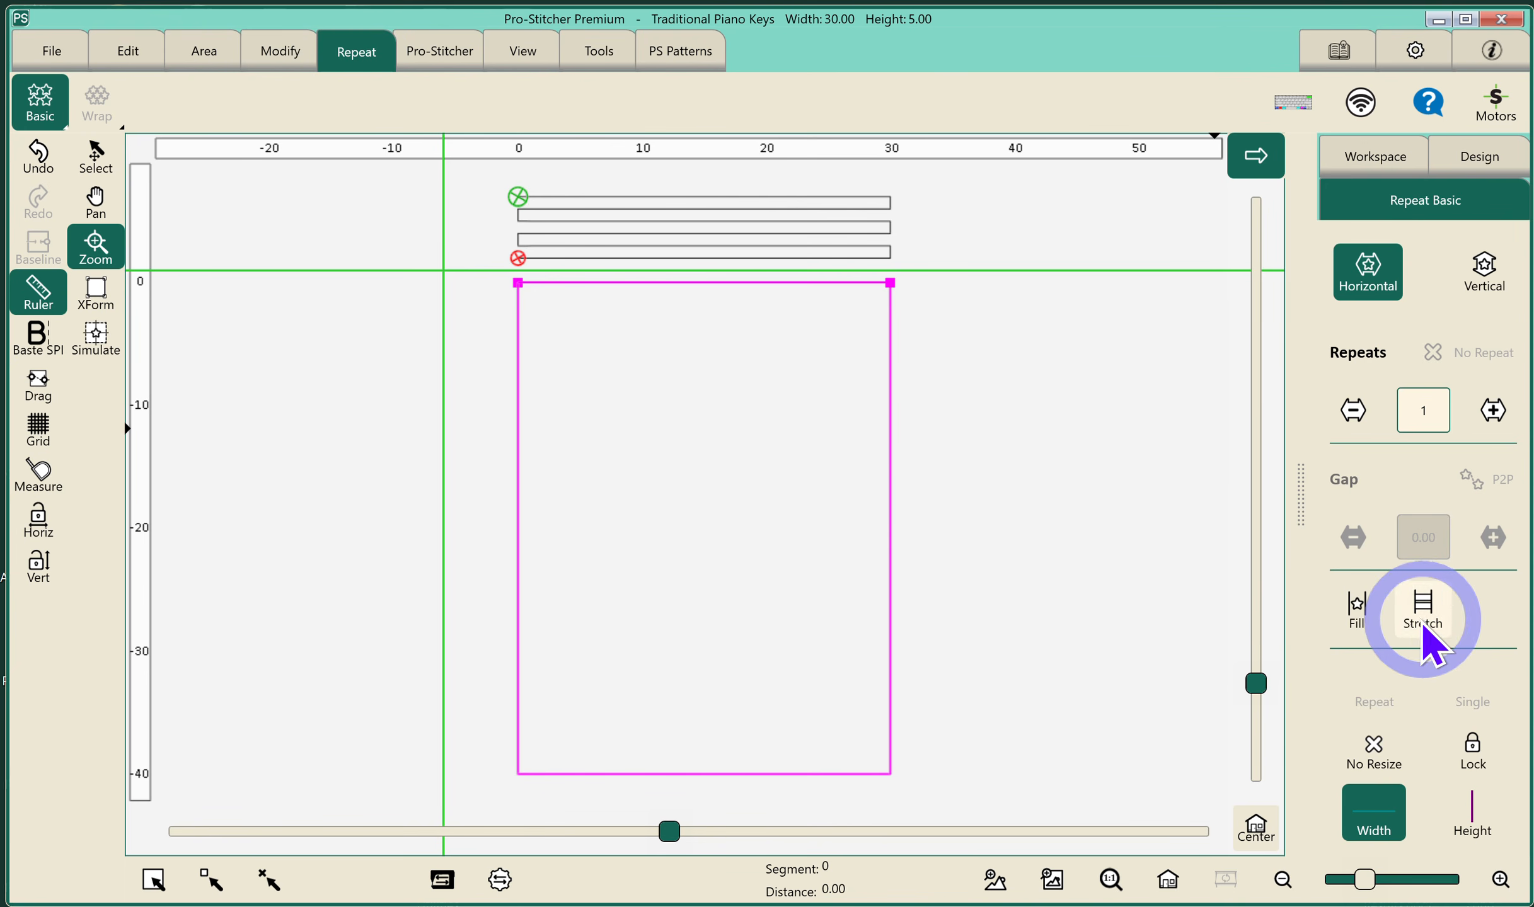
{"action": "left_click", "coordinate": [1359, 615]}
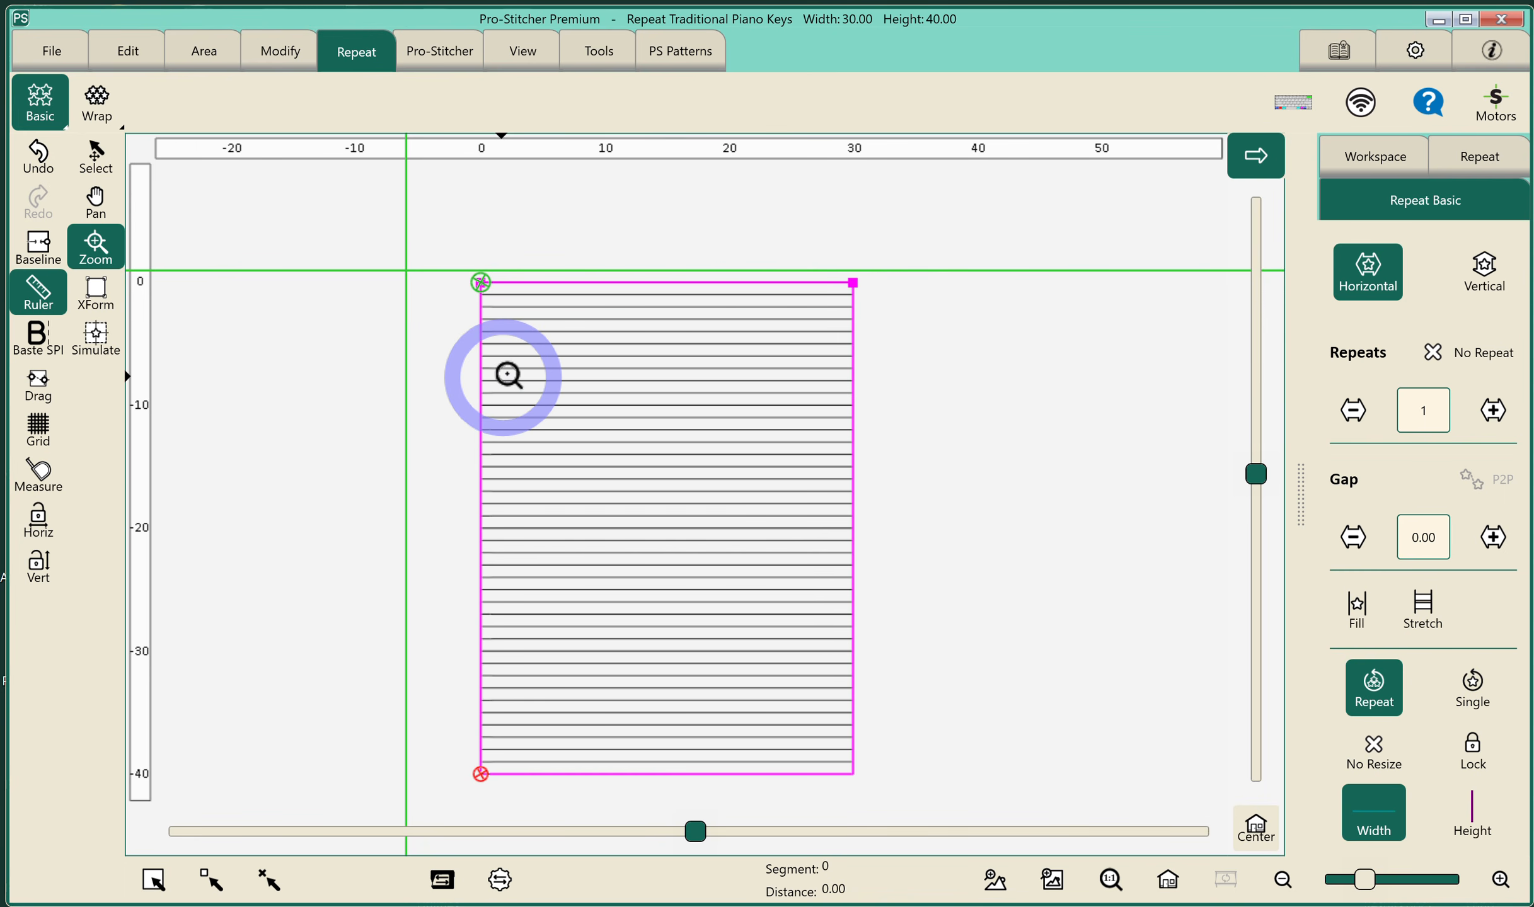
Set the gap between the vertical repeats to 1.00
{"action": "left_click", "coordinate": [1482, 270]}
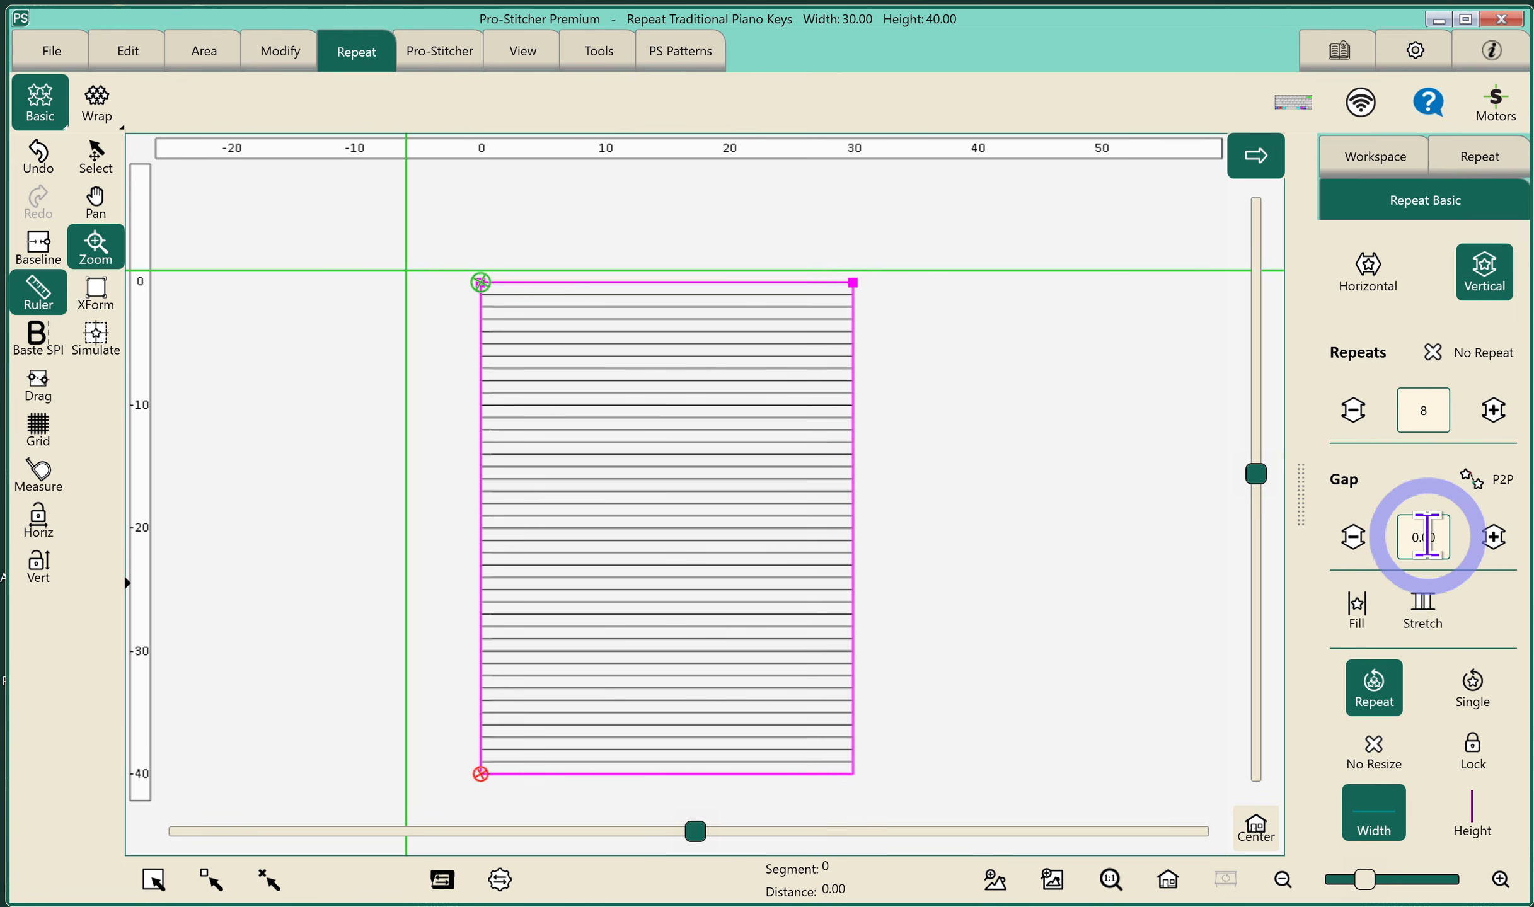
{"action": "left_click", "coordinate": [1425, 537]}
{"action": "left_click", "coordinate": [1181, 734]}
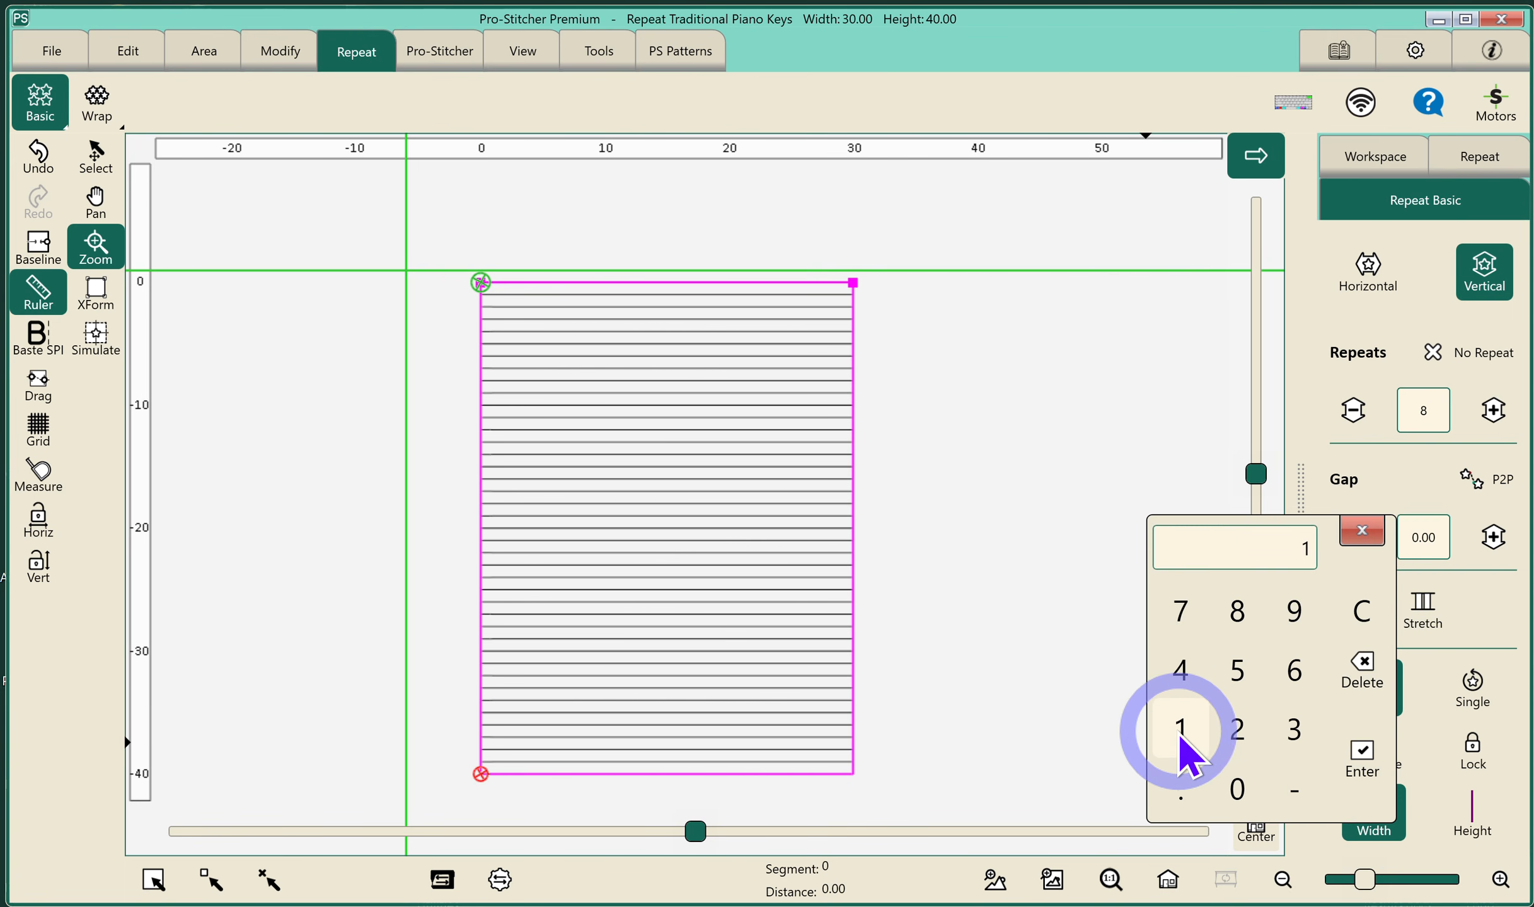
{"action": "left_click", "coordinate": [1361, 759]}
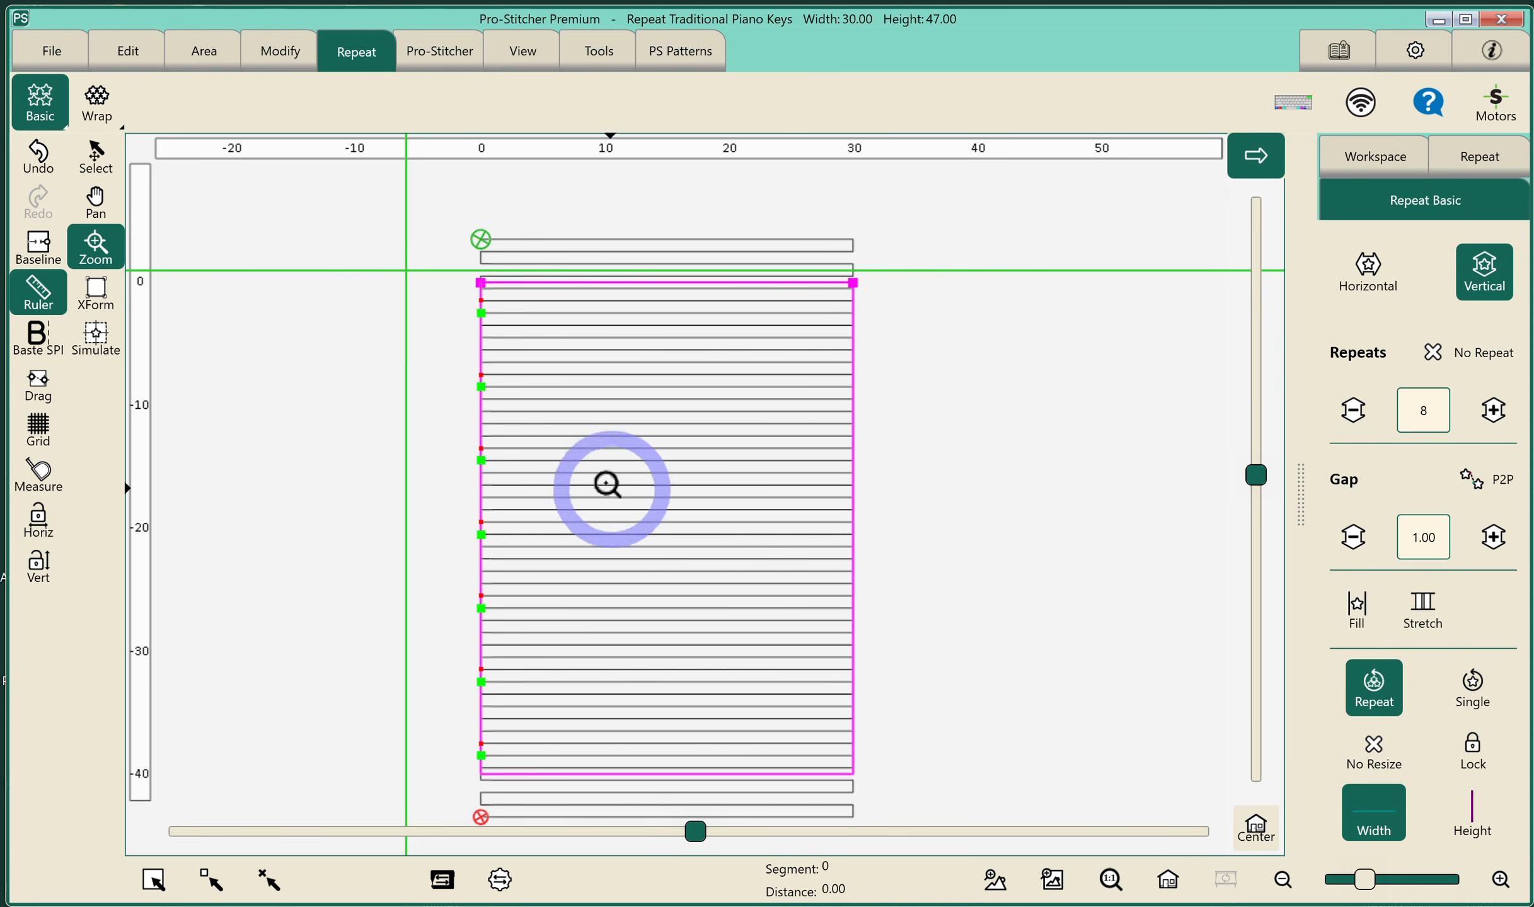
Hide the area outline and simulate the machine position just above and outside the pattern's start point
{"action": "left_click", "coordinate": [502, 59]}
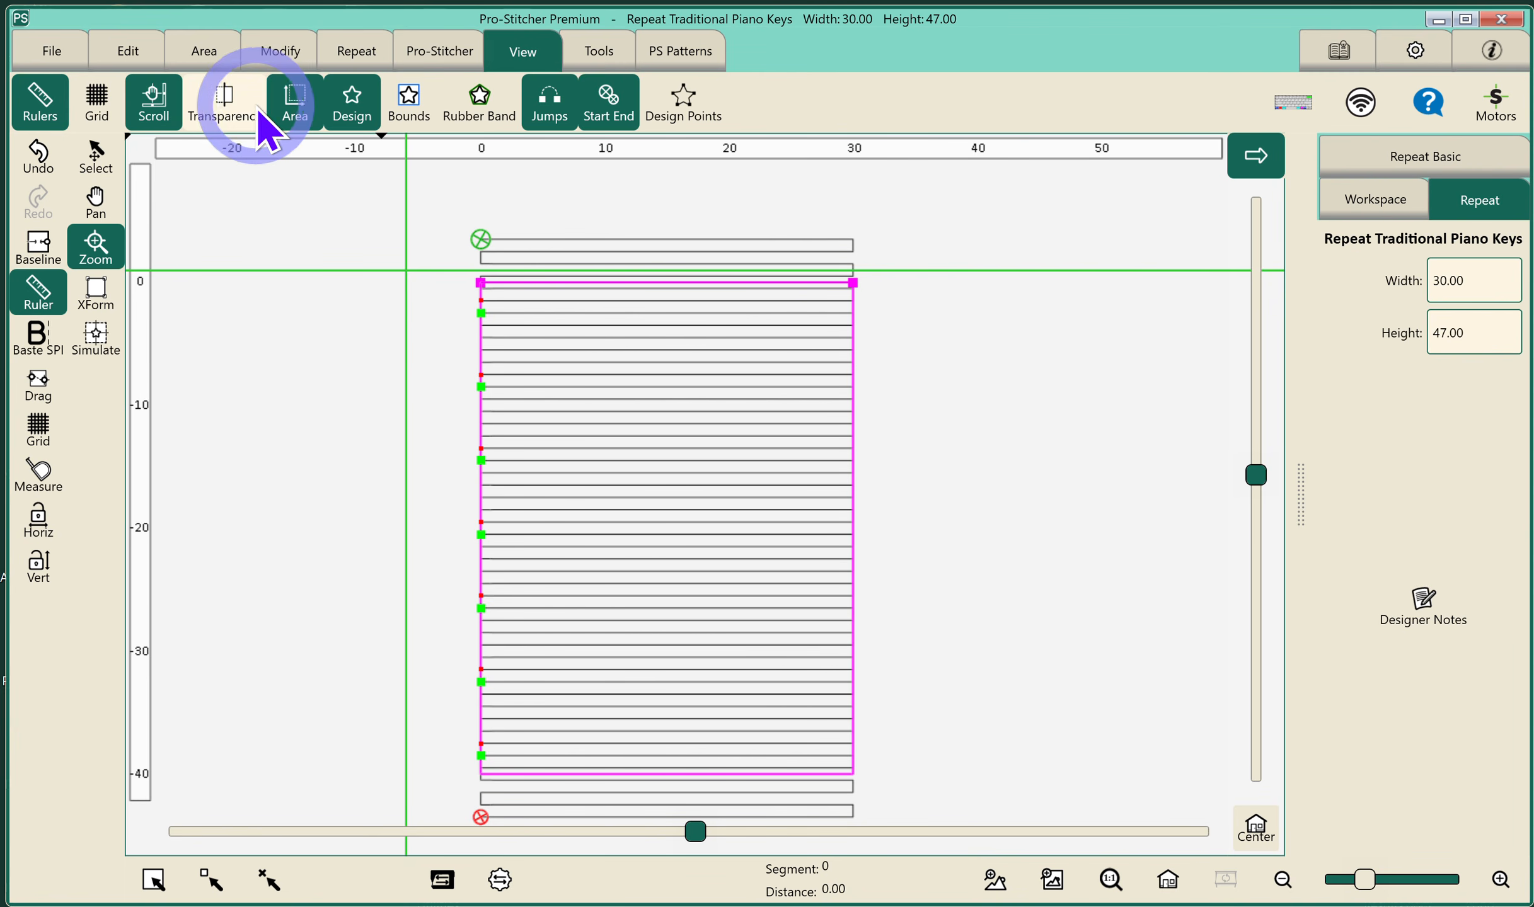
{"action": "left_click", "coordinate": [294, 113]}
{"action": "left_click", "coordinate": [526, 56]}
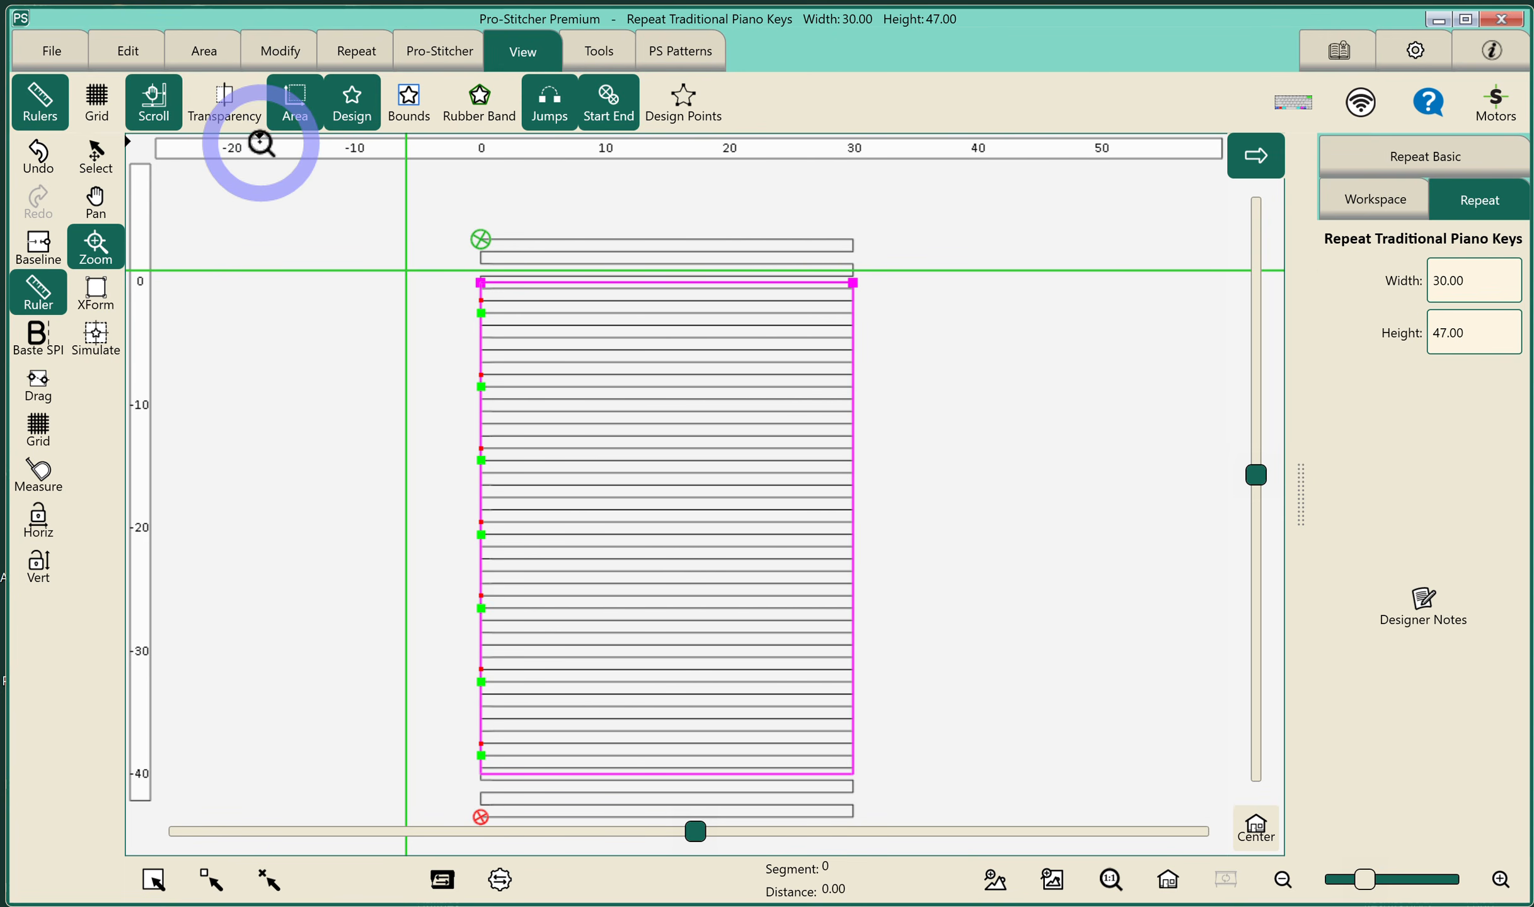
{"action": "left_click", "coordinate": [293, 114]}
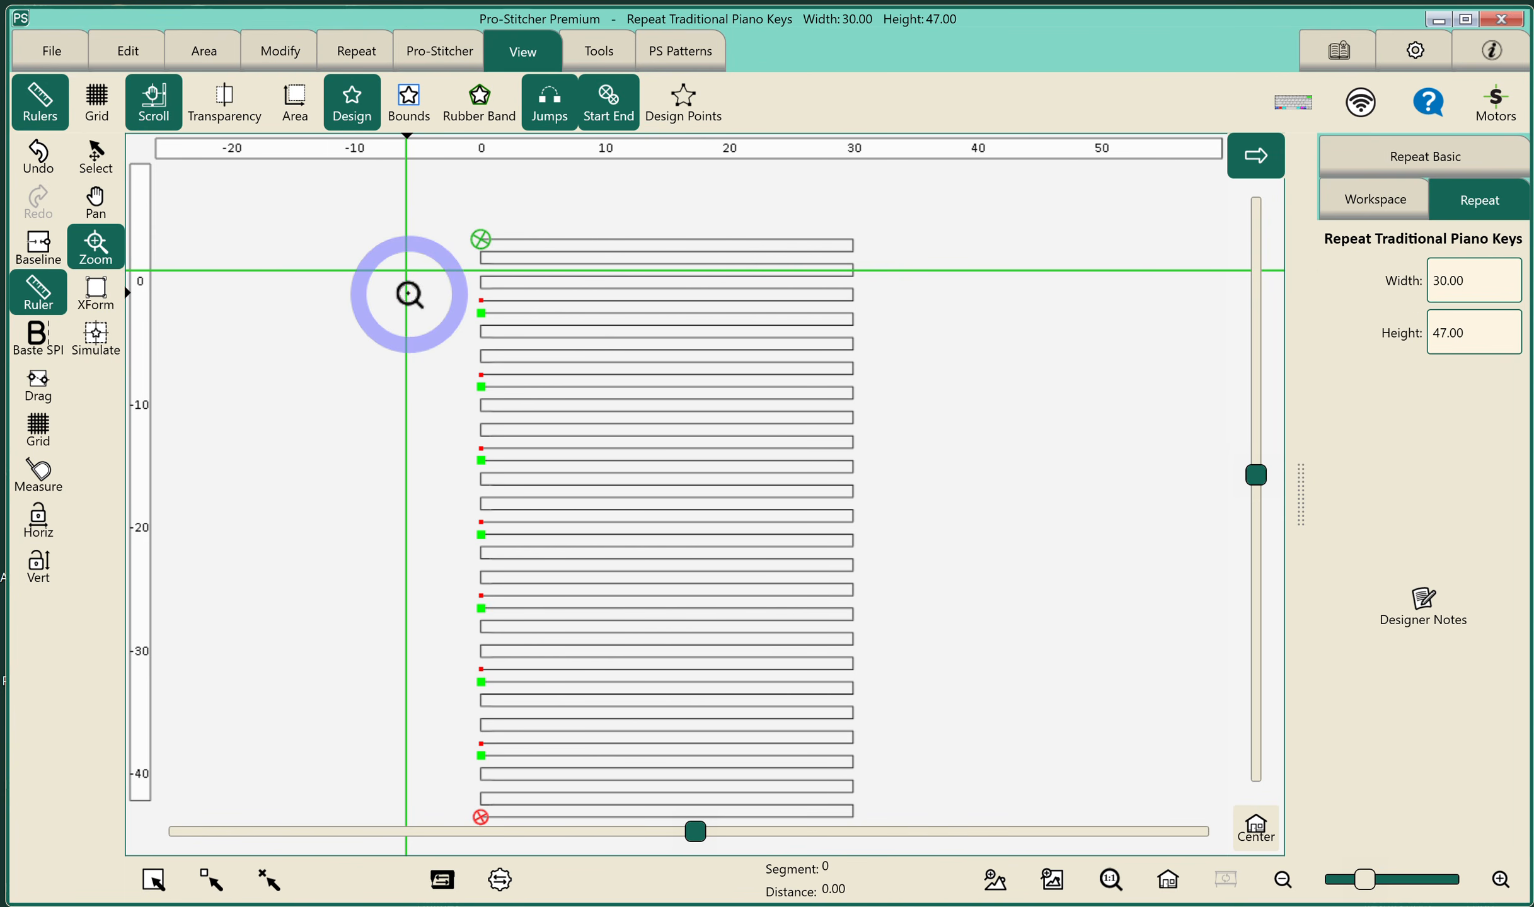
{"action": "left_click", "coordinate": [96, 339]}
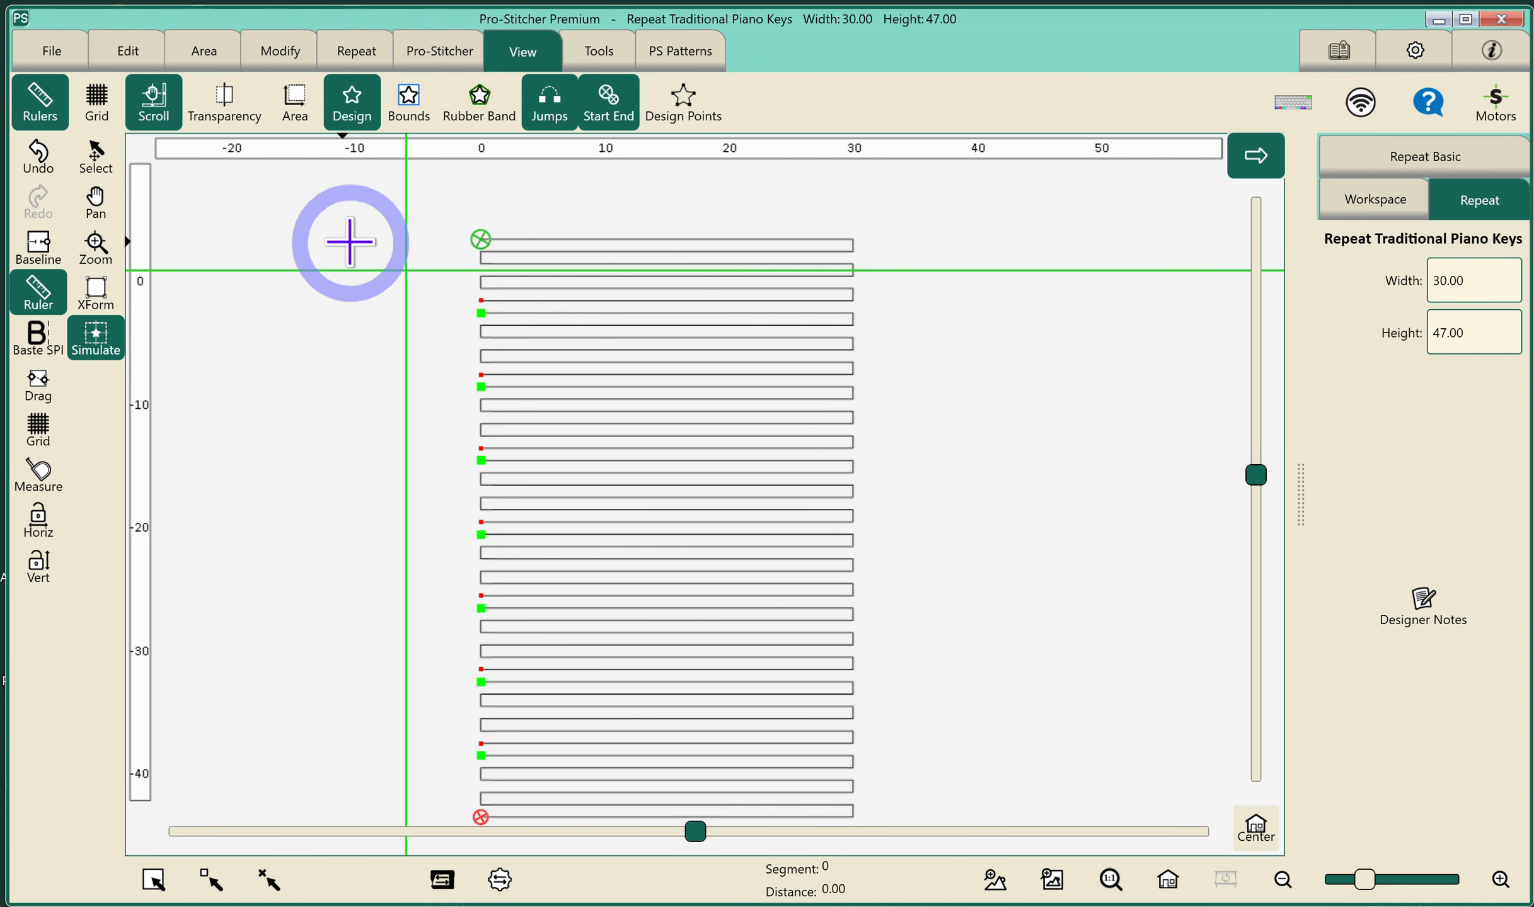
{"action": "left_click", "coordinate": [415, 199]}
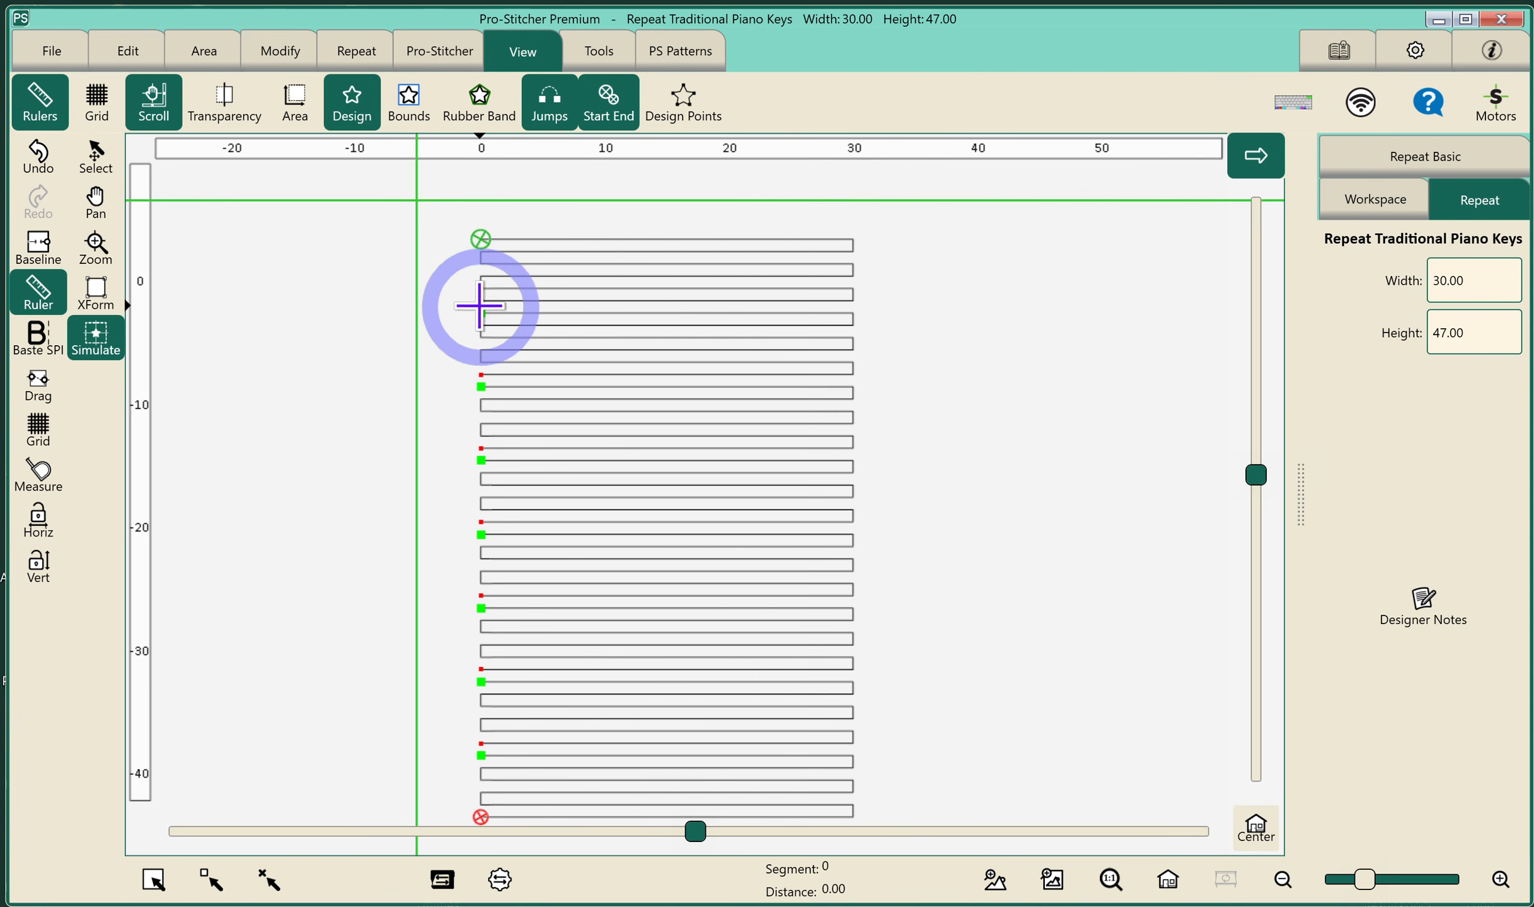
Examine the jumps between the first repeats close up, then show the area outline again
{"action": "left_click", "coordinate": [95, 252]}
{"action": "left_click_drag", "start_coordinate": [466, 212], "coordinate": [775, 349]}
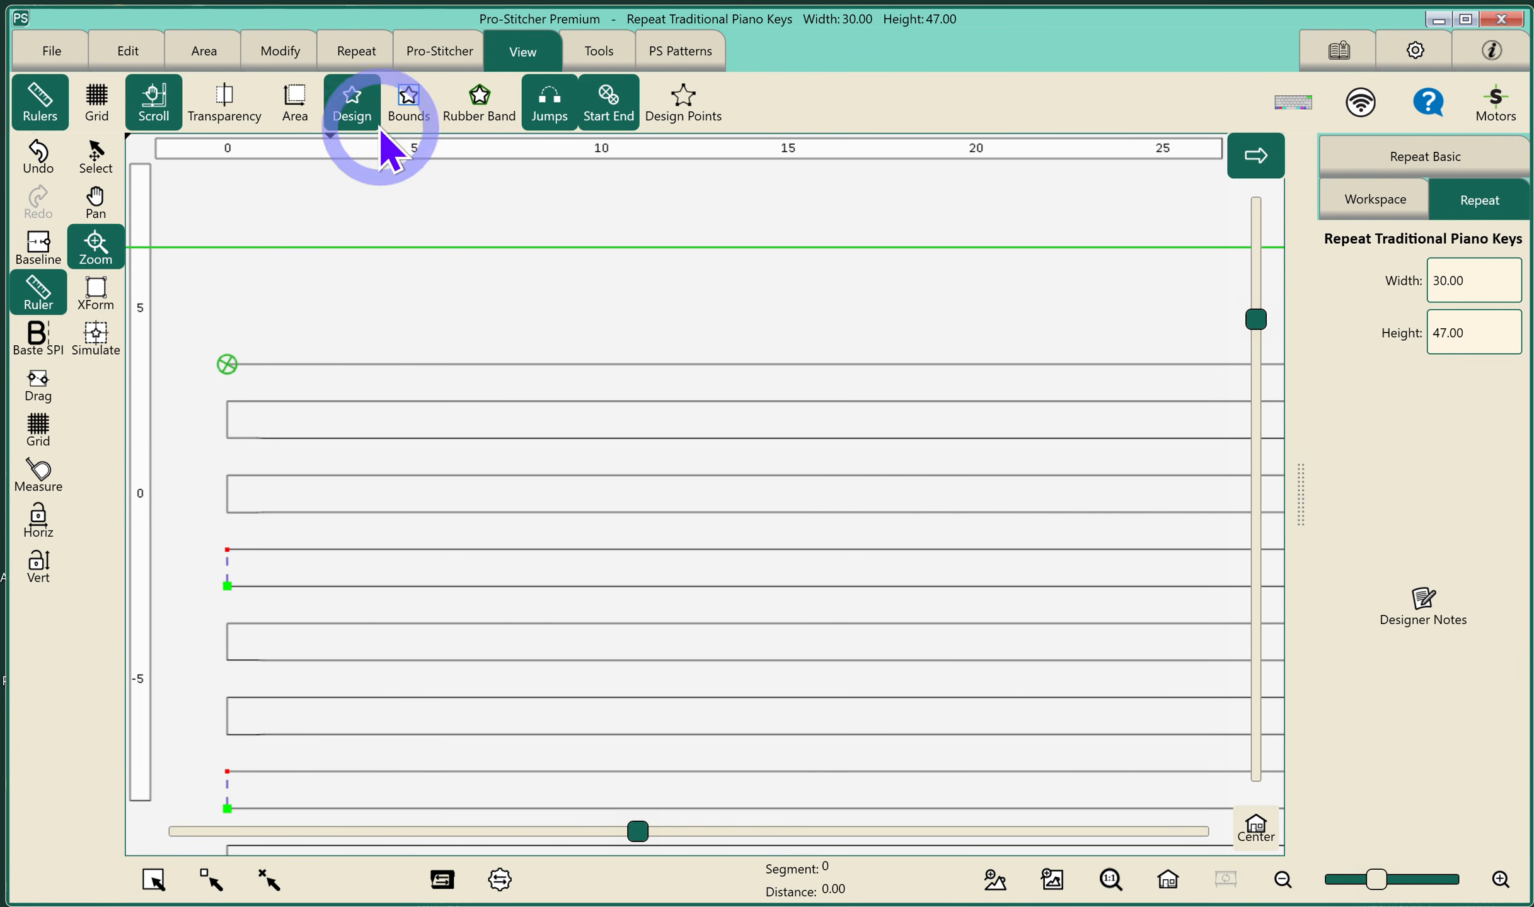
{"action": "left_click", "coordinate": [296, 105]}
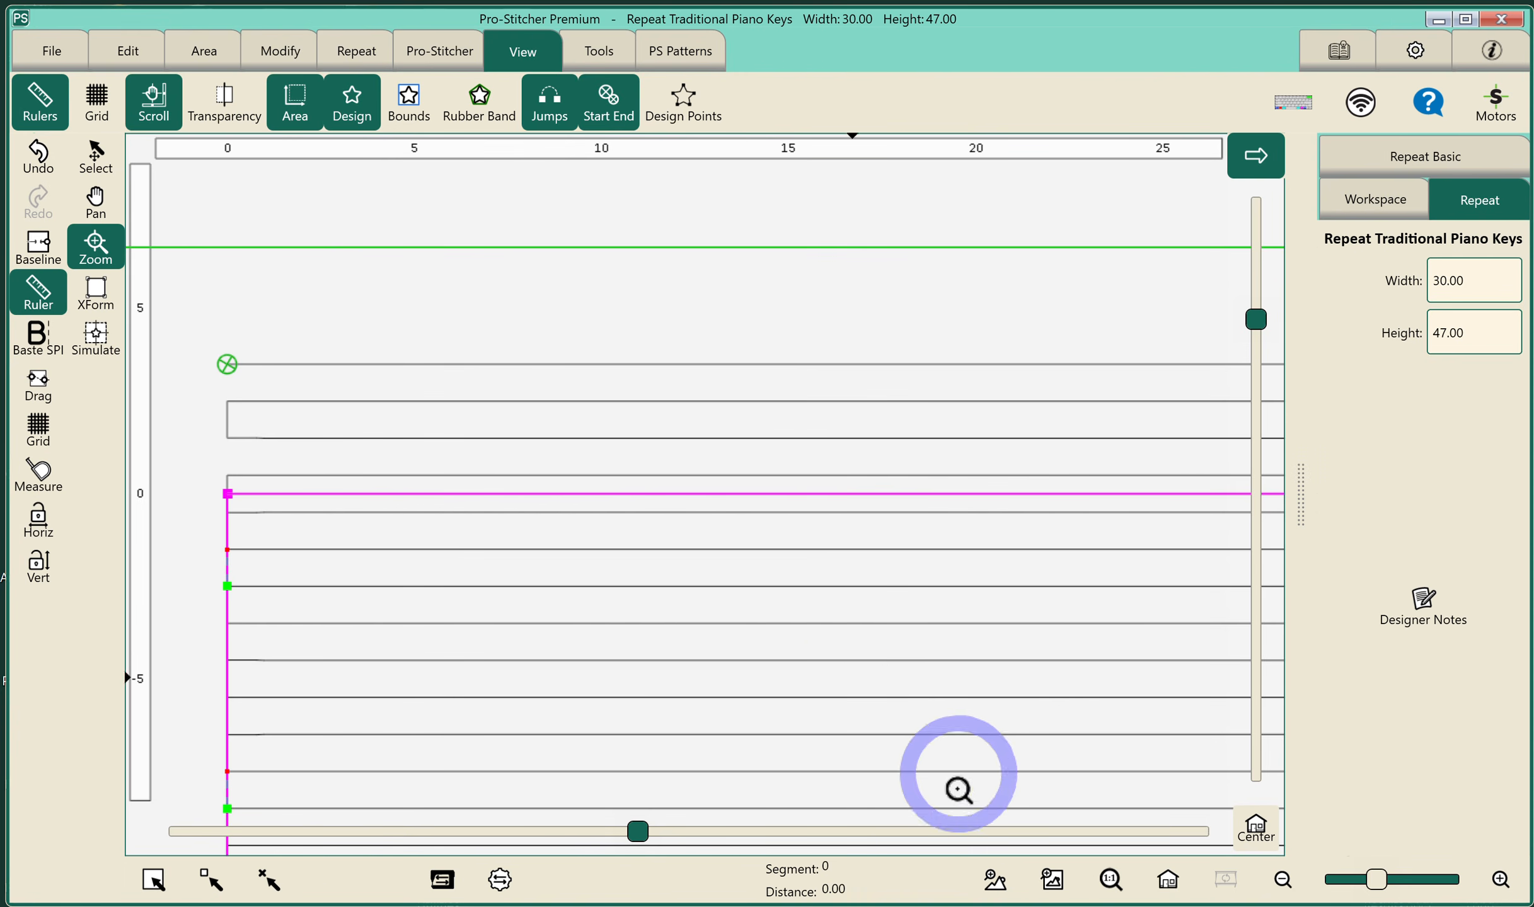
{"action": "left_click", "coordinate": [1168, 881]}
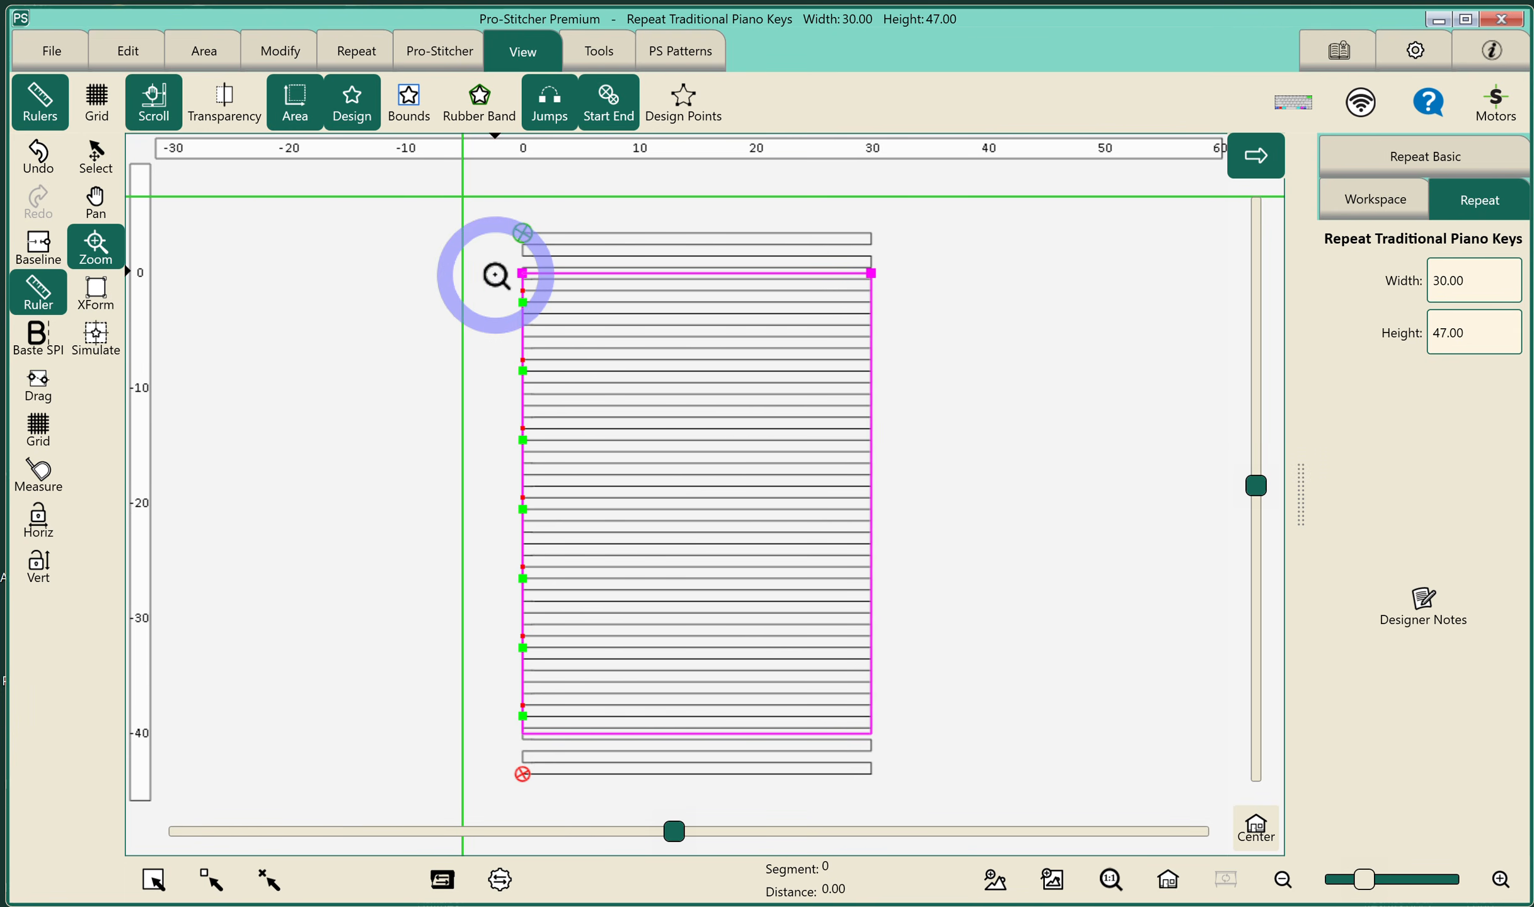
Nudge the repeated design in 0.01 steps until its side with the jumps lies just inside the area boundary, then baseline it
{"action": "left_click_drag", "start_coordinate": [496, 275], "coordinate": [552, 323]}
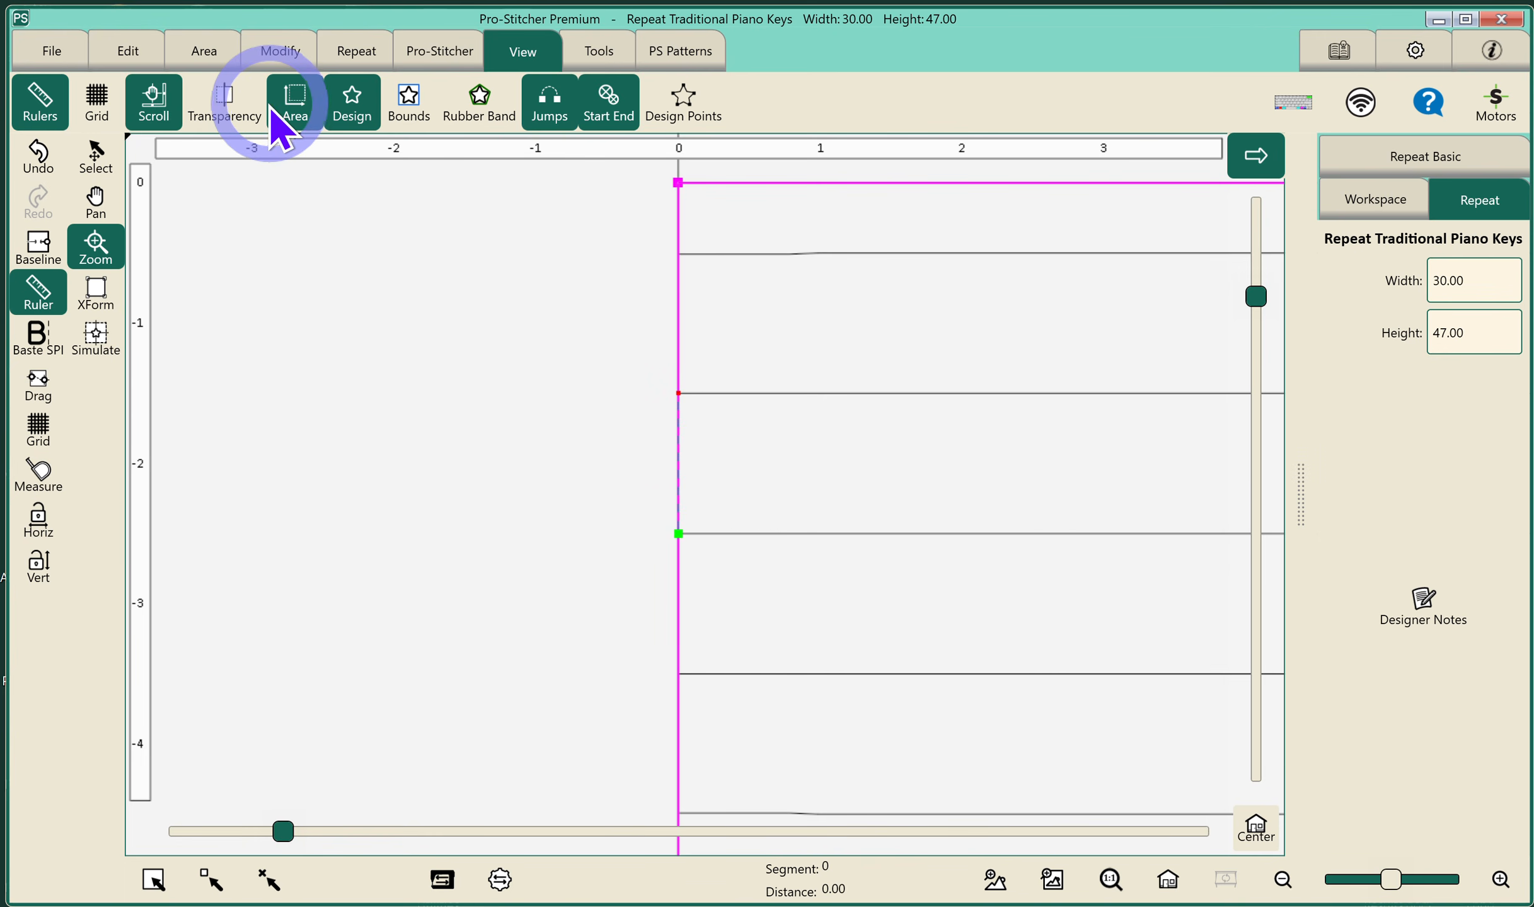
{"action": "left_click", "coordinate": [277, 53]}
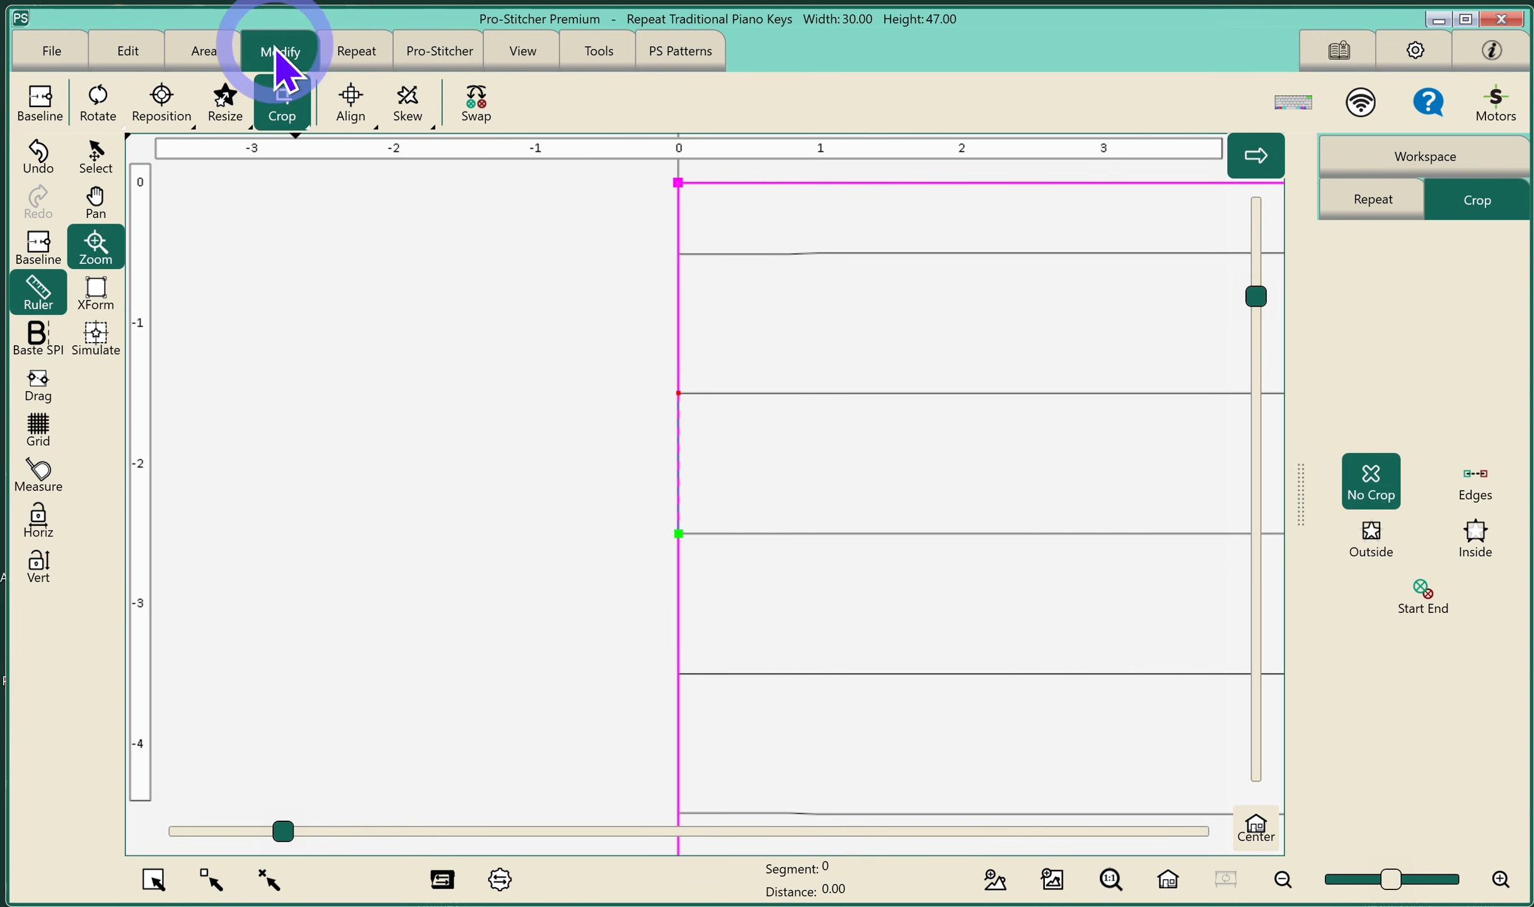
{"action": "left_click", "coordinate": [162, 102]}
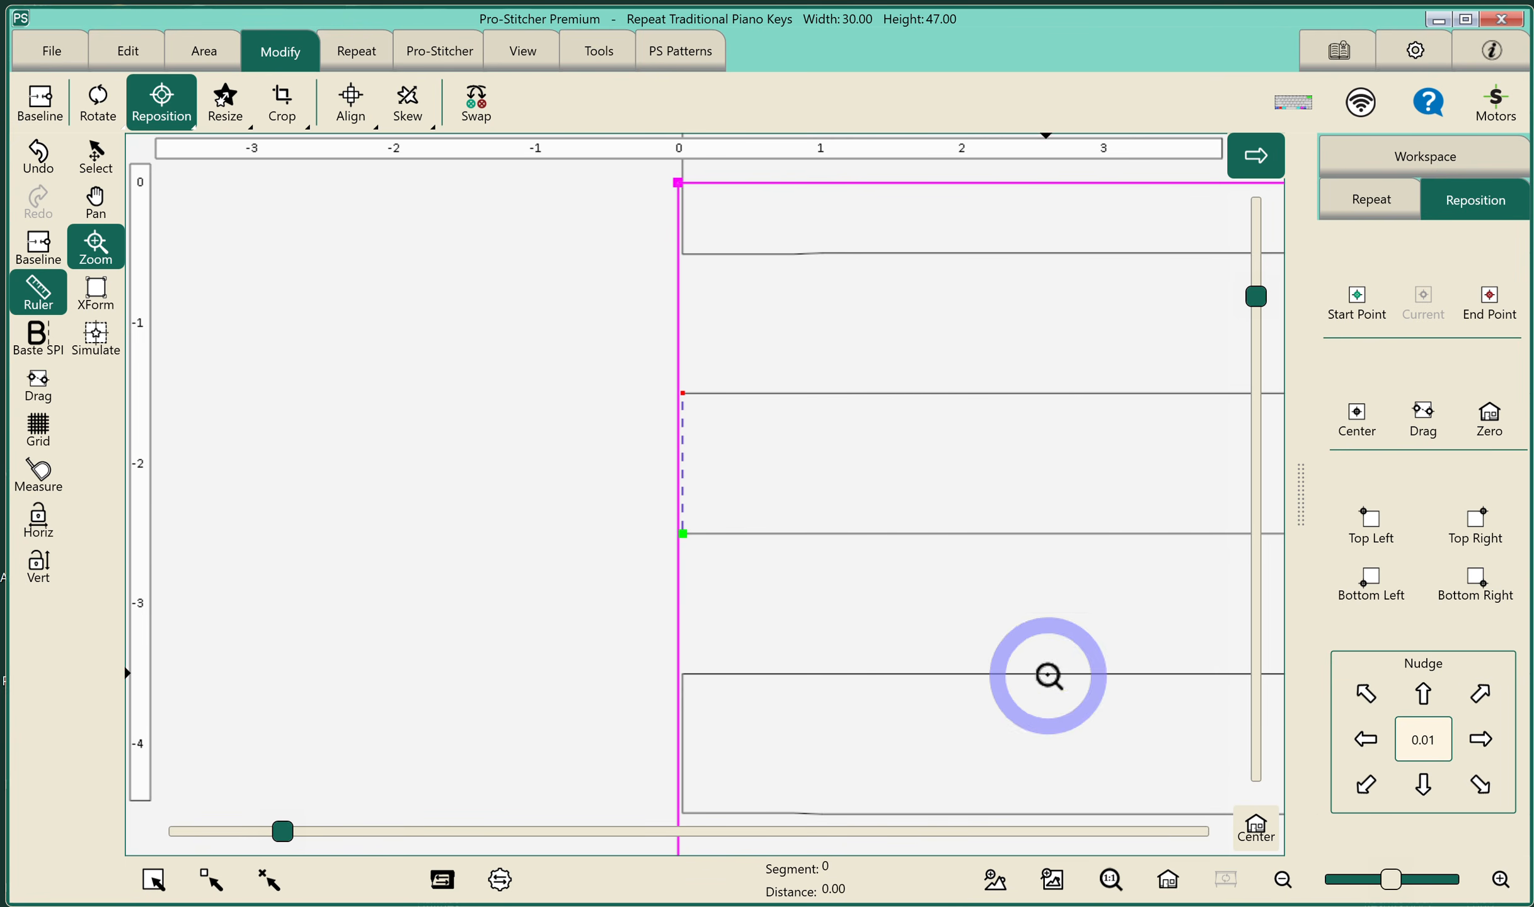
{"action": "left_click", "coordinate": [1480, 739]}
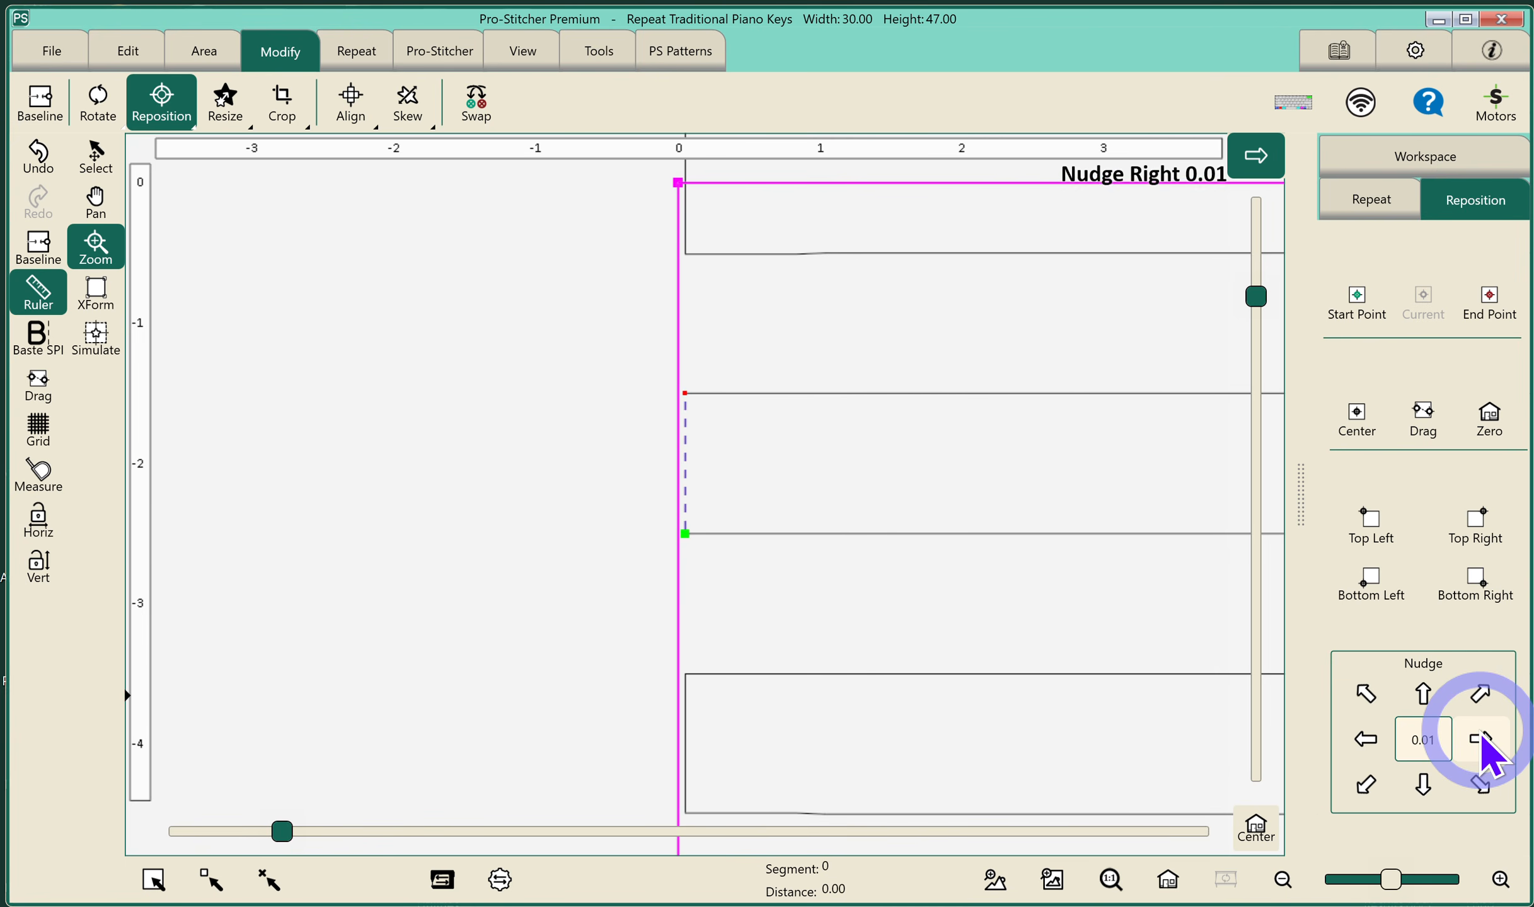
{"action": "left_click", "coordinate": [1161, 889]}
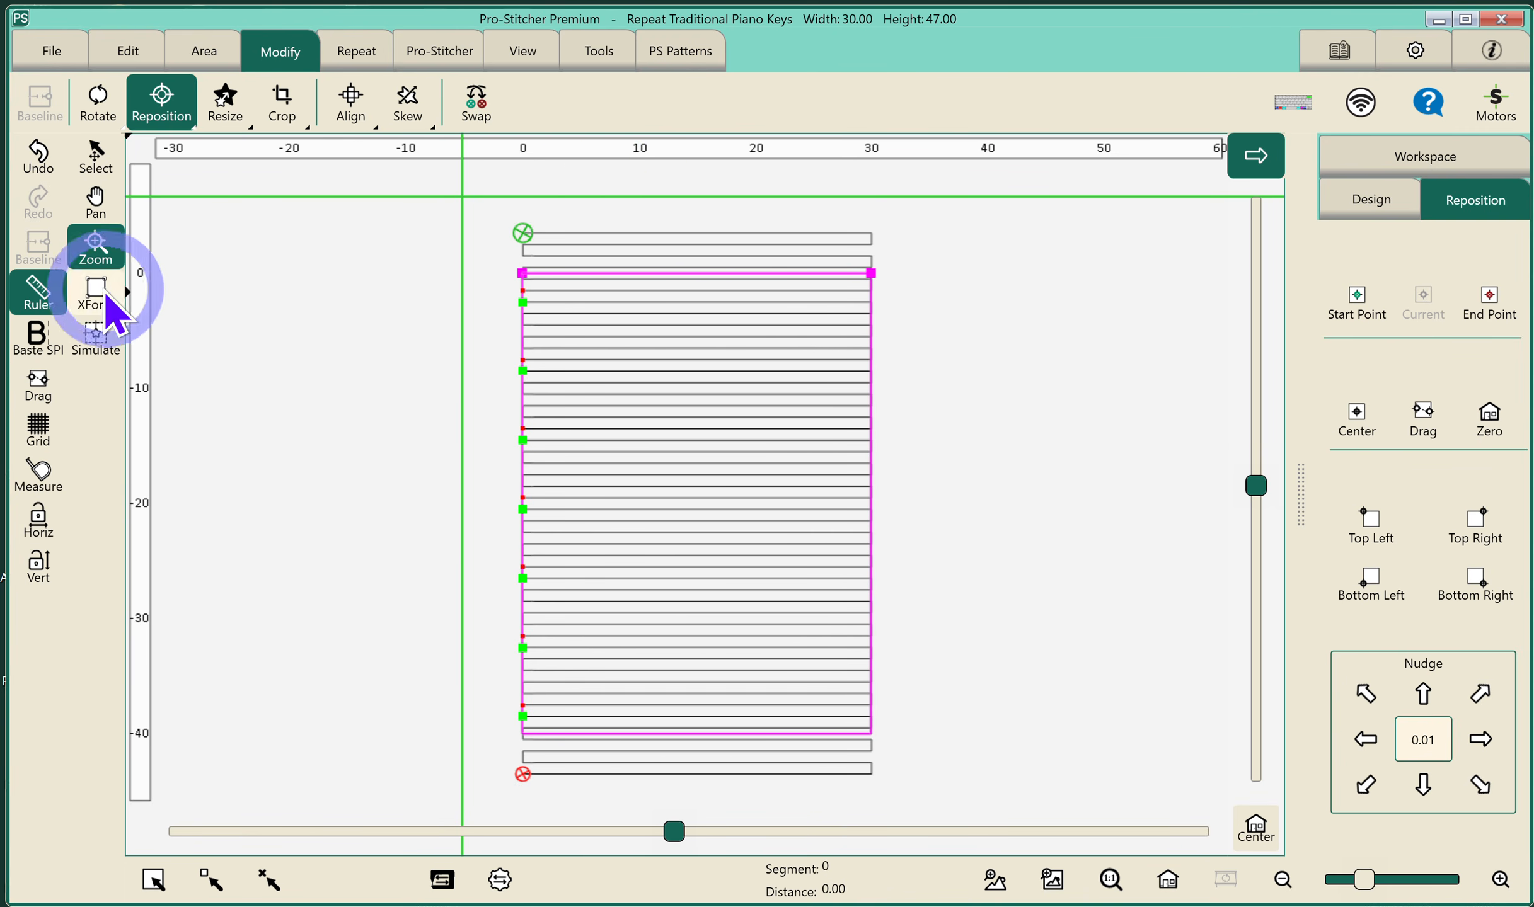
Check the overhang at the area's far edge, then crop everything outside the area with the Edges option on
{"action": "left_click", "coordinate": [282, 104]}
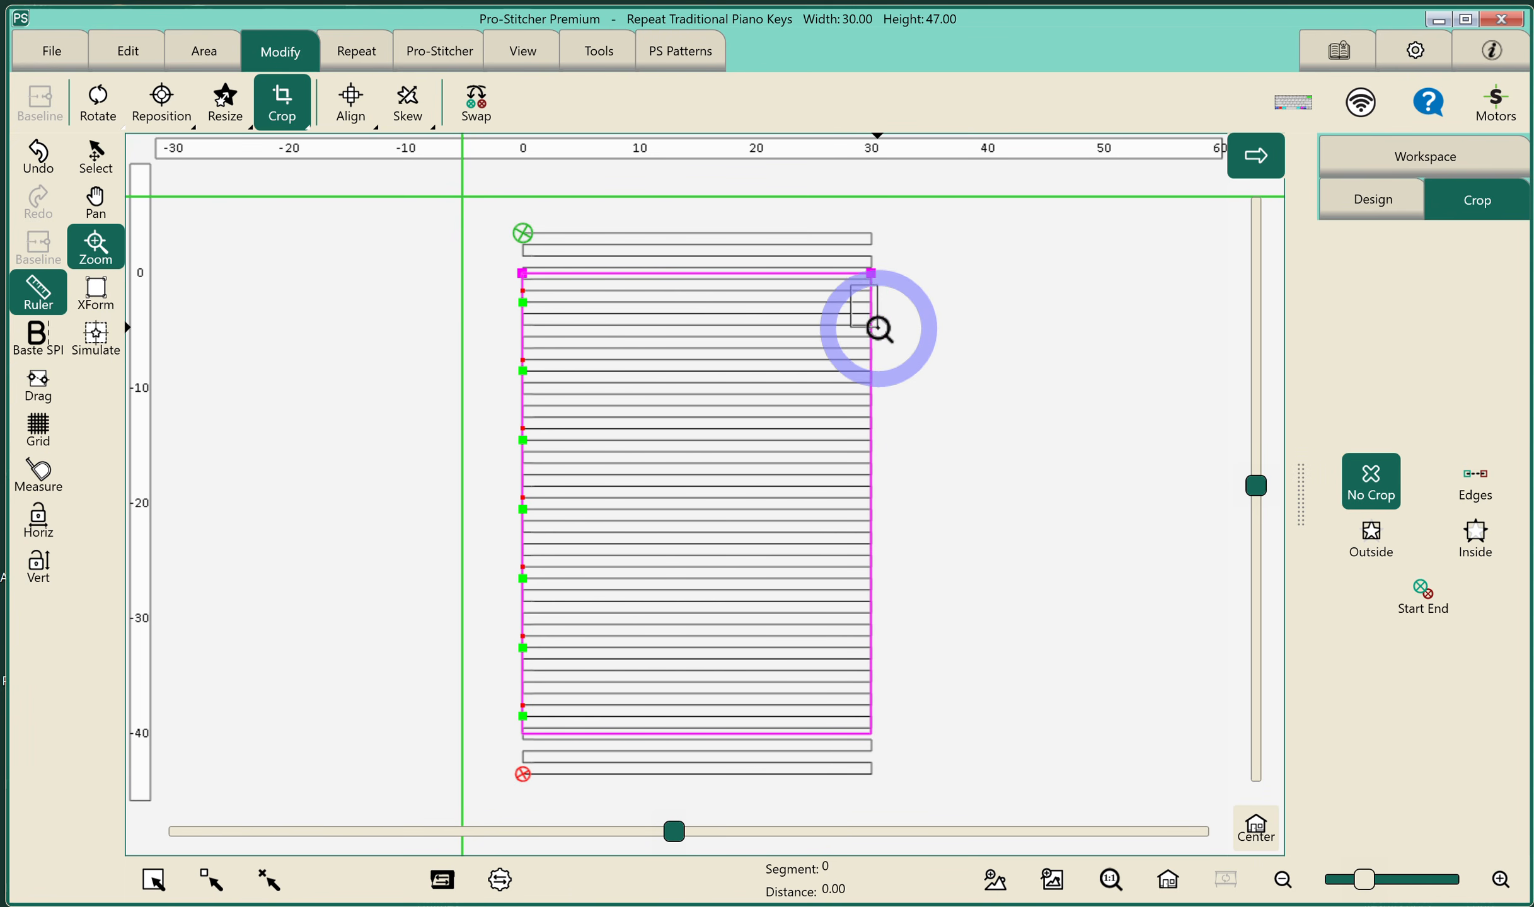
{"action": "left_click", "coordinate": [872, 321]}
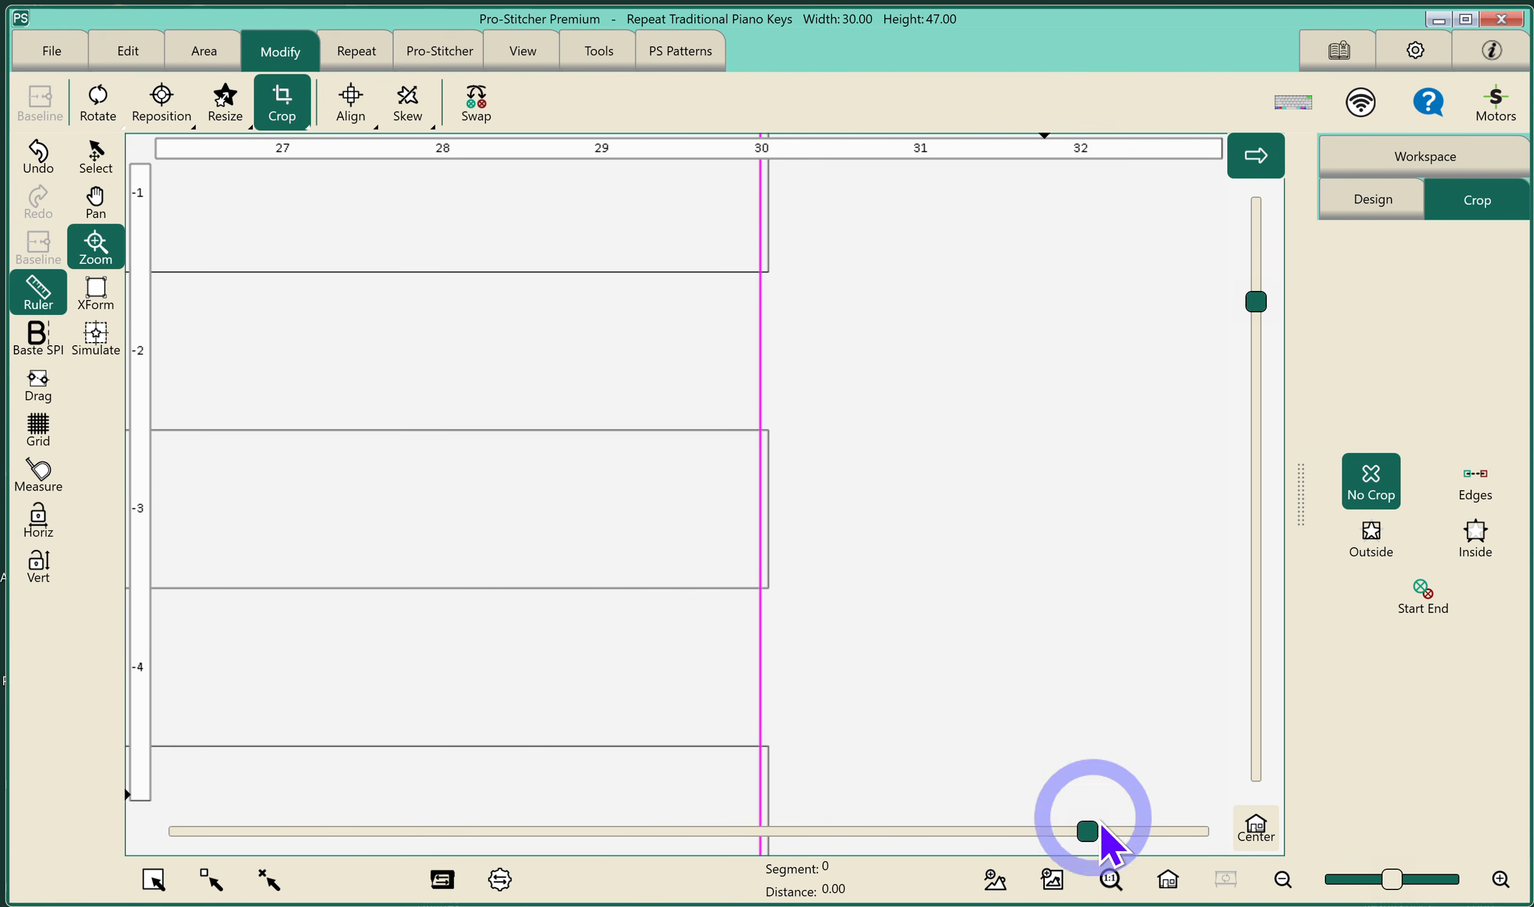
{"action": "left_click", "coordinate": [1167, 880]}
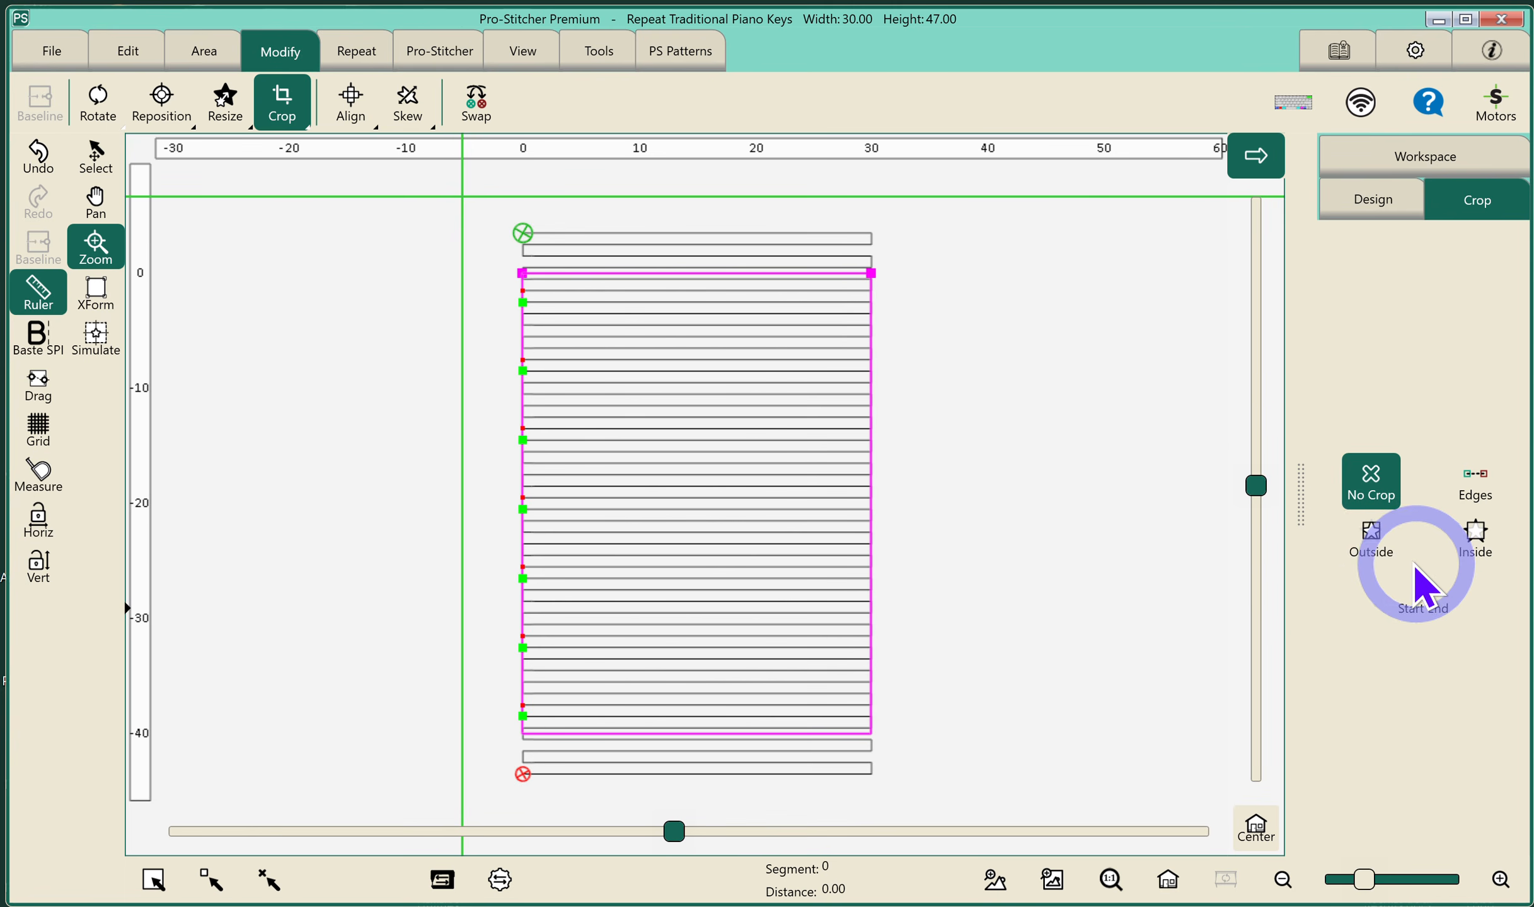
{"action": "left_click", "coordinate": [1376, 532]}
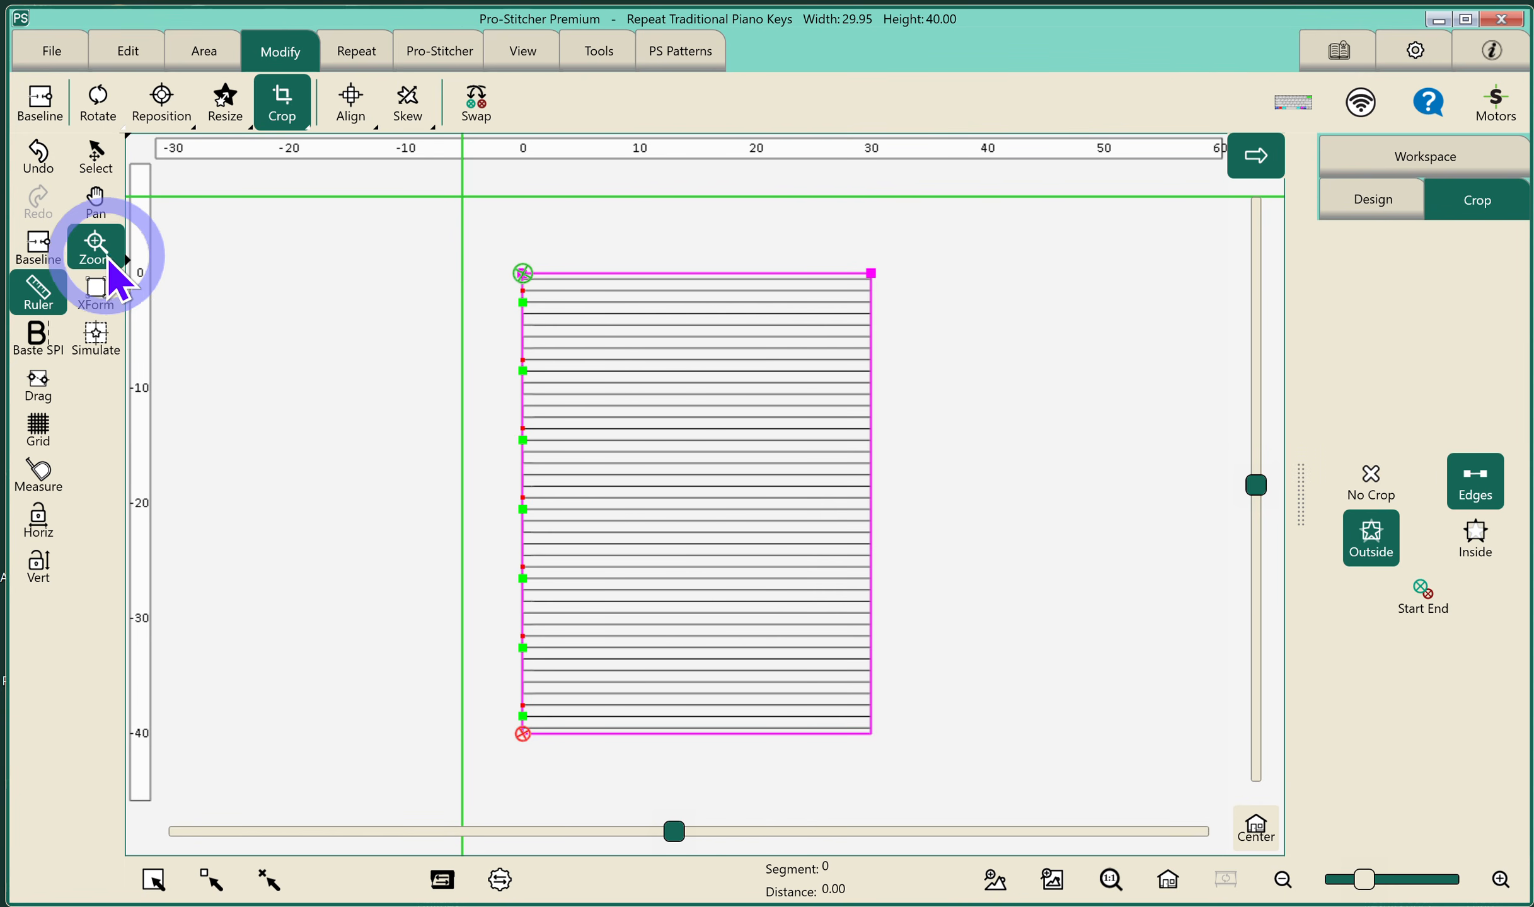
Check the jump near the start point close up, then baseline the cropped design
{"action": "left_click_drag", "start_coordinate": [486, 259], "coordinate": [566, 337]}
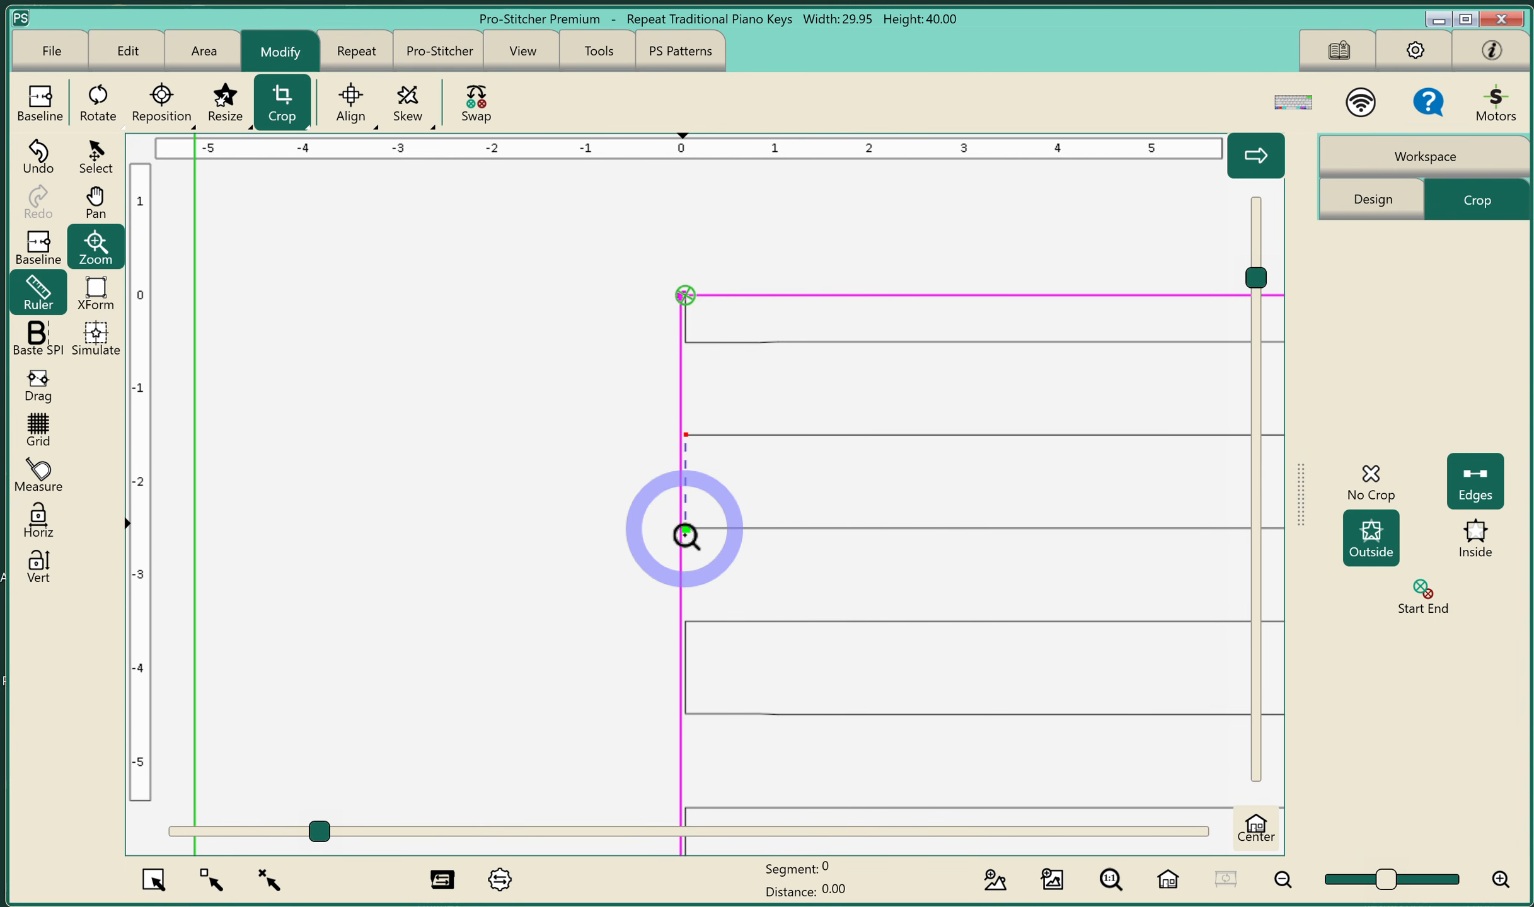
{"action": "left_click", "coordinate": [1166, 881]}
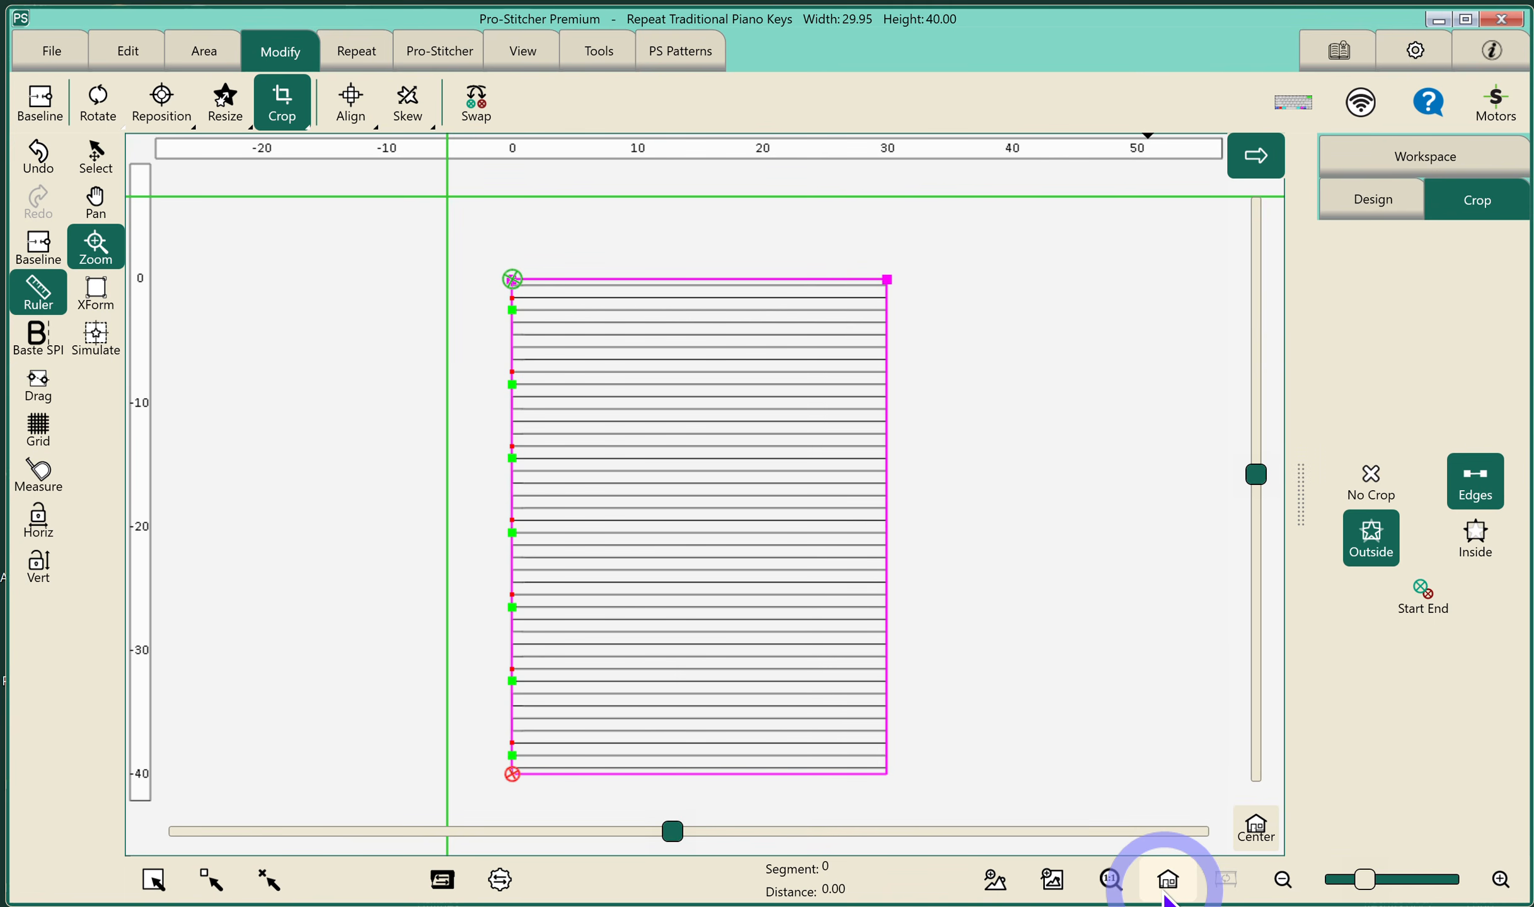
{"action": "left_click", "coordinate": [44, 247]}
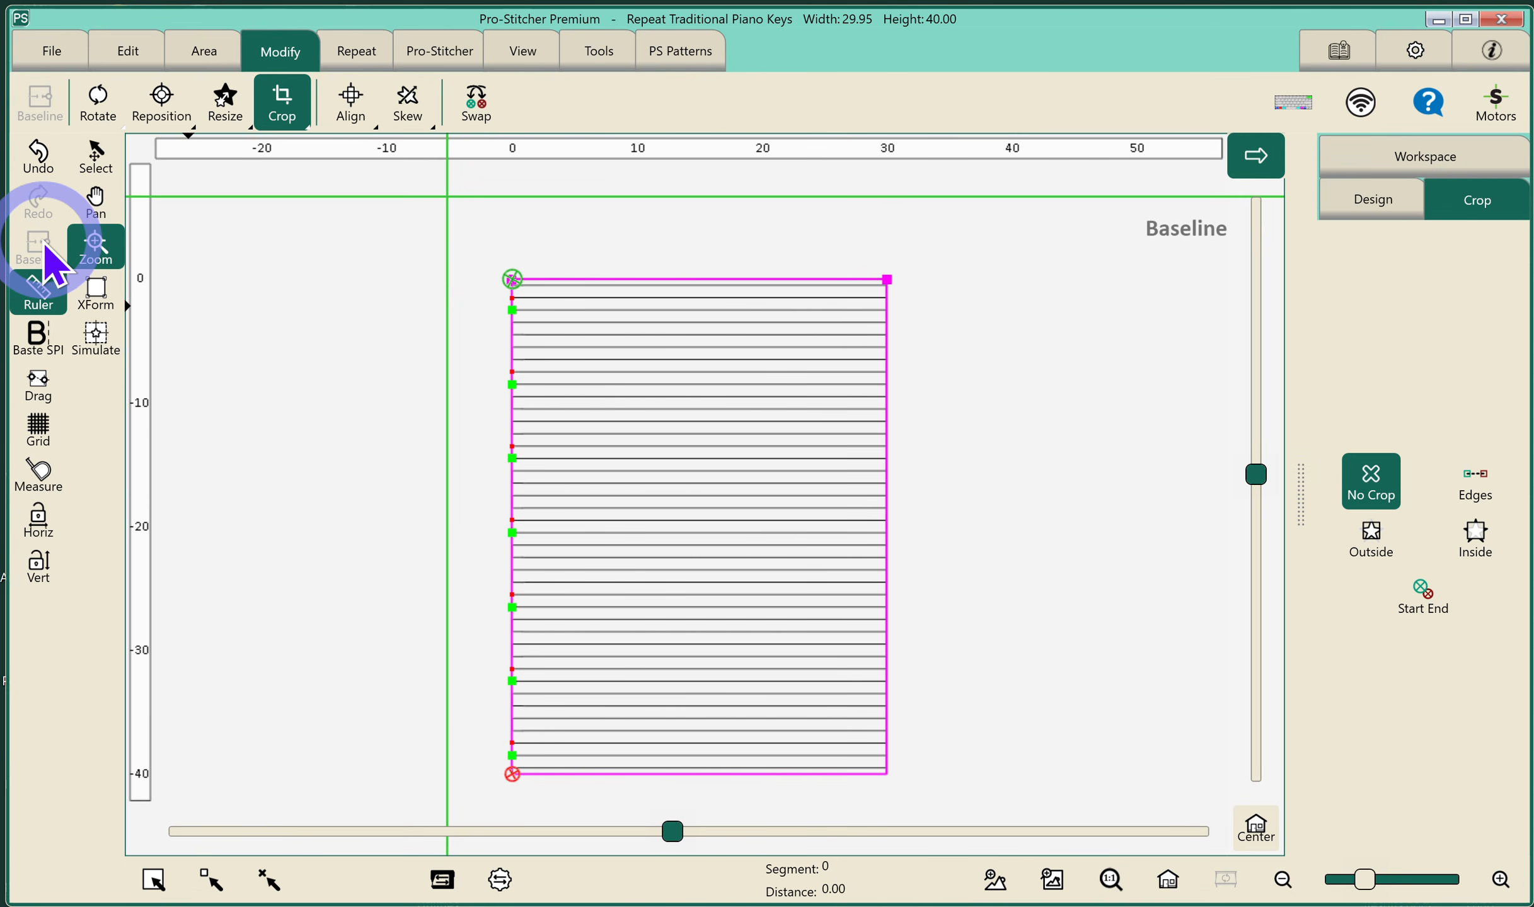
Start saving the cropped design, browse from the C: drive to the D: drive as destination, and cancel without saving
{"action": "left_click", "coordinate": [39, 61]}
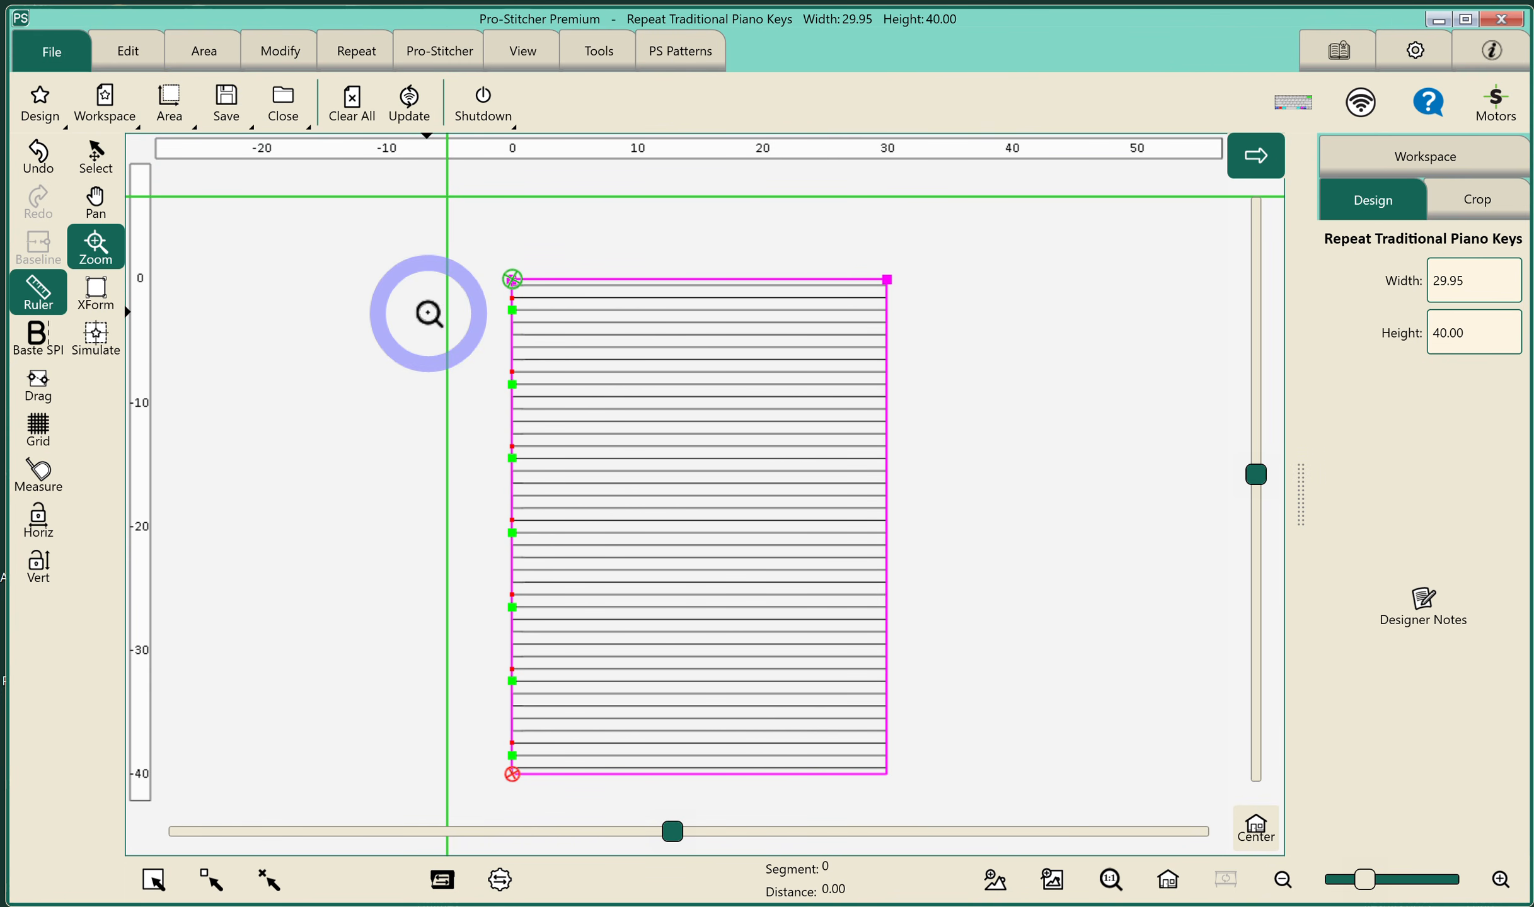
{"action": "left_click", "coordinate": [223, 110]}
{"action": "left_click", "coordinate": [246, 170]}
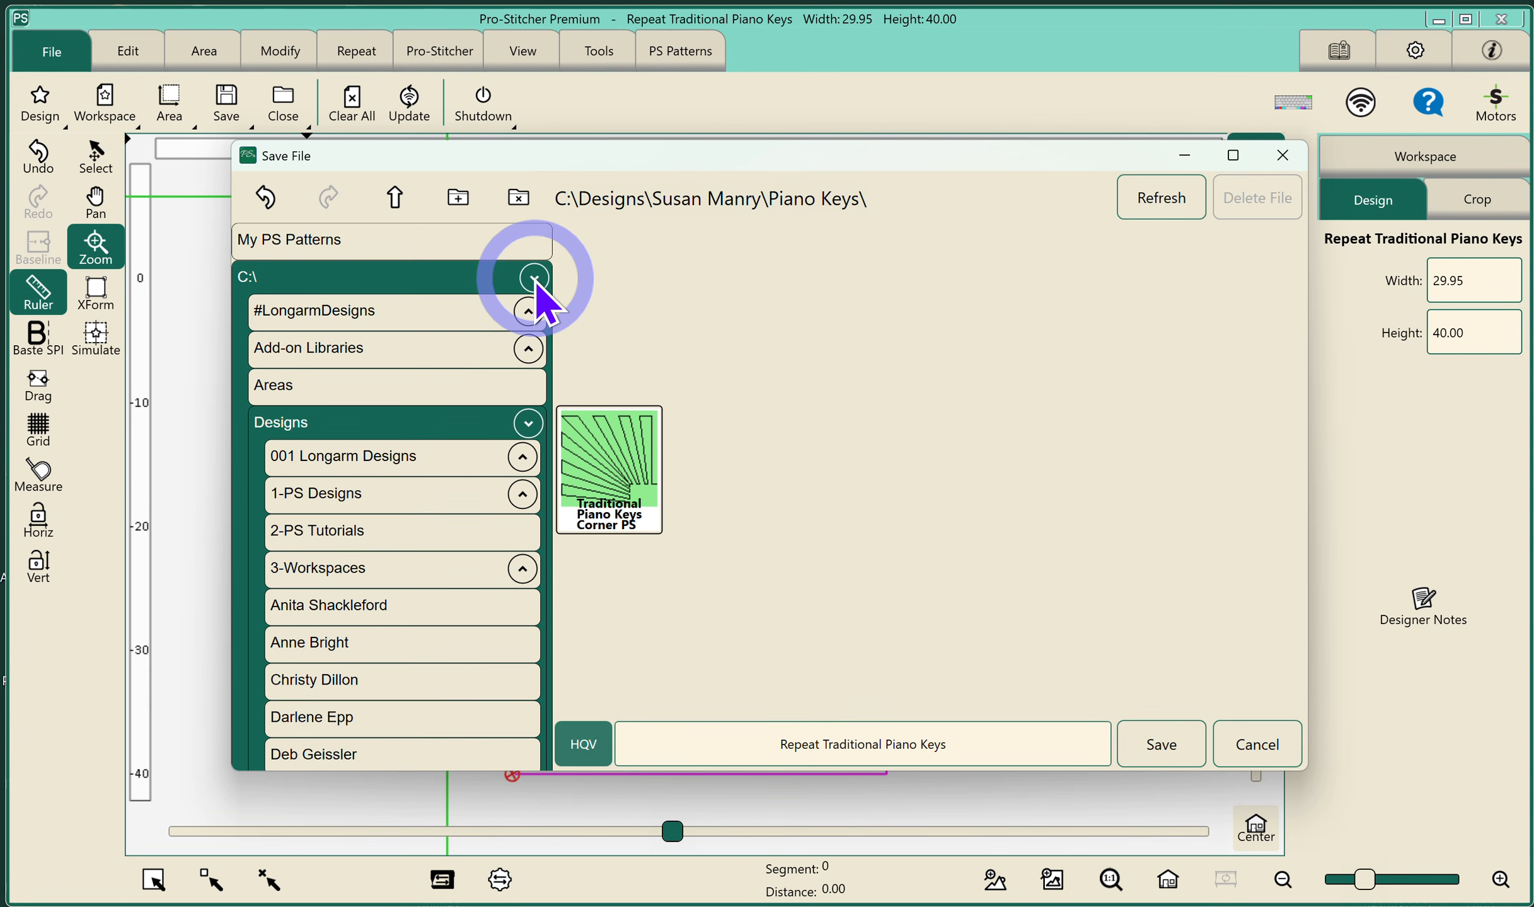
{"action": "left_click", "coordinate": [535, 278]}
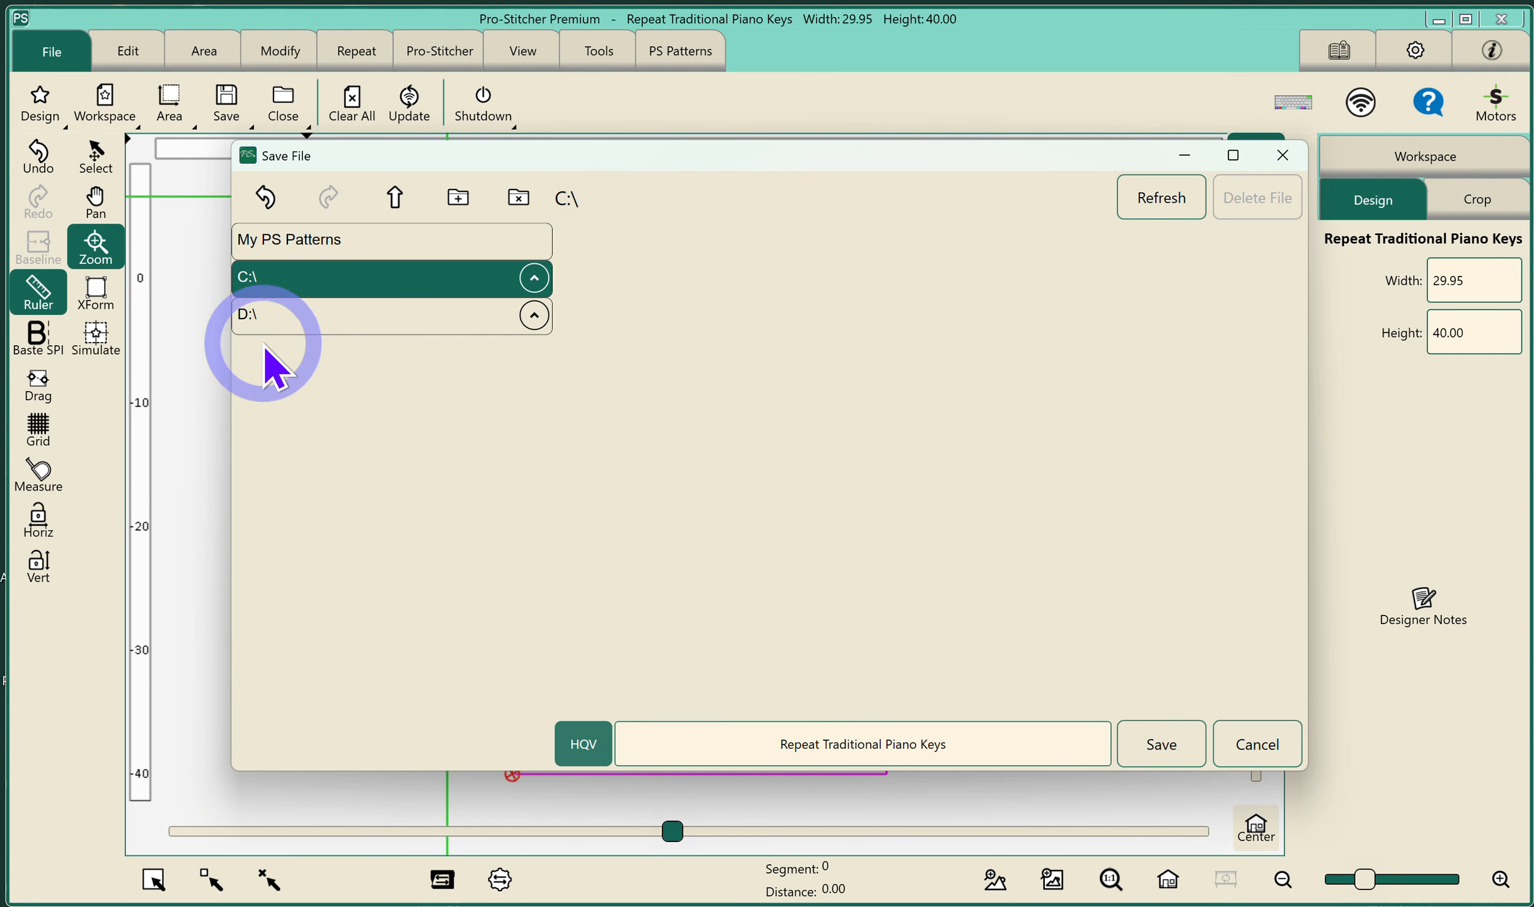
{"action": "left_click", "coordinate": [536, 279]}
{"action": "scroll", "coordinate": [385, 466], "scroll_direction": "down", "scroll_amount": 15}
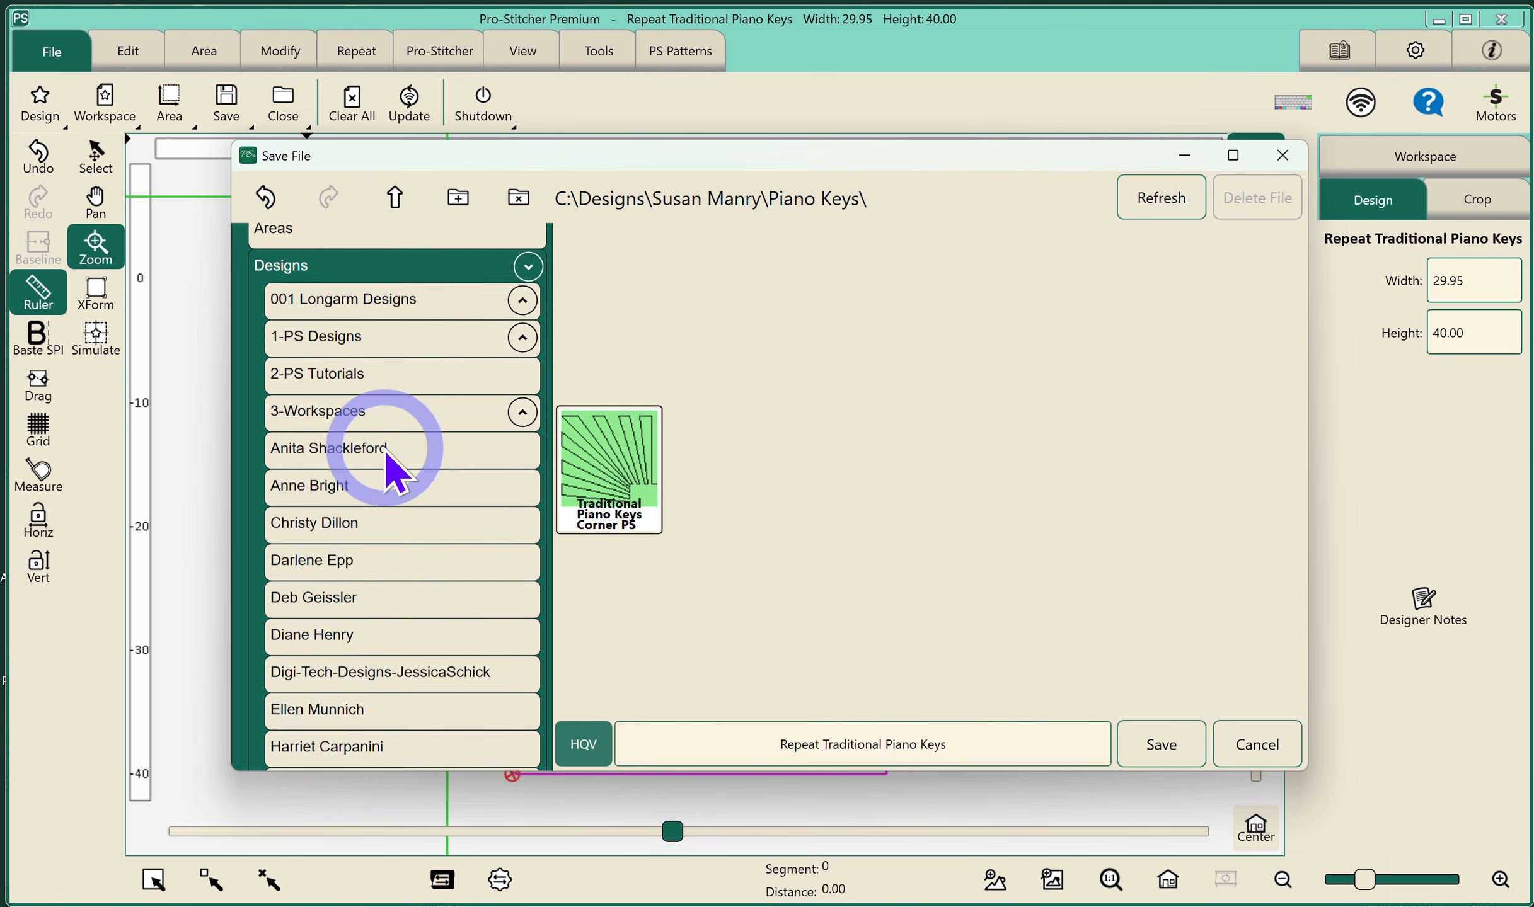
{"action": "scroll", "coordinate": [385, 466], "scroll_direction": "down", "scroll_amount": 10}
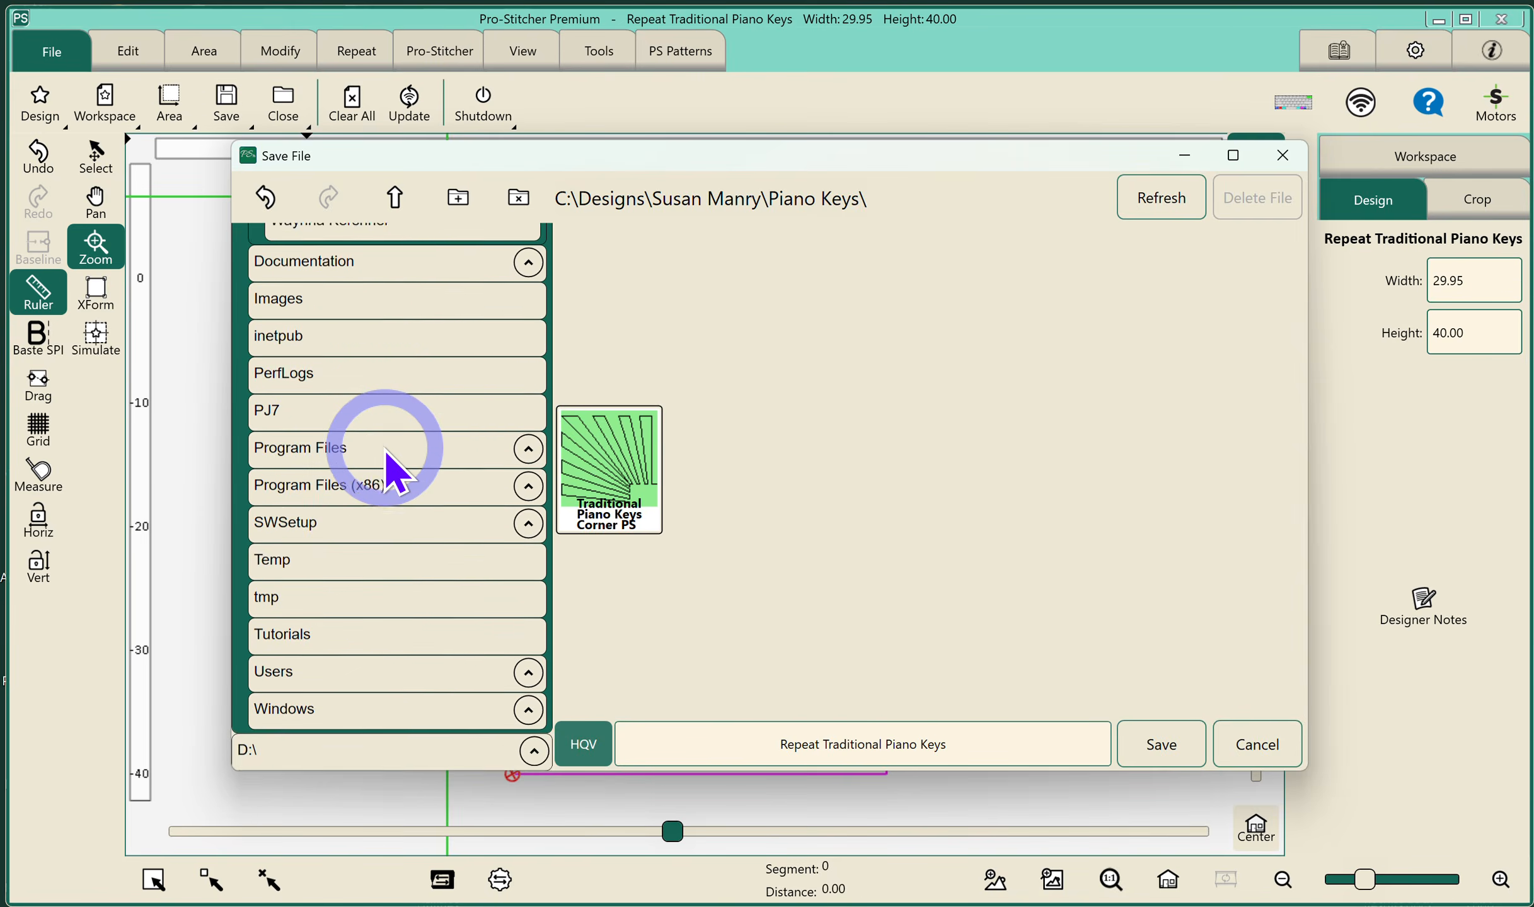
{"action": "left_click", "coordinate": [328, 751]}
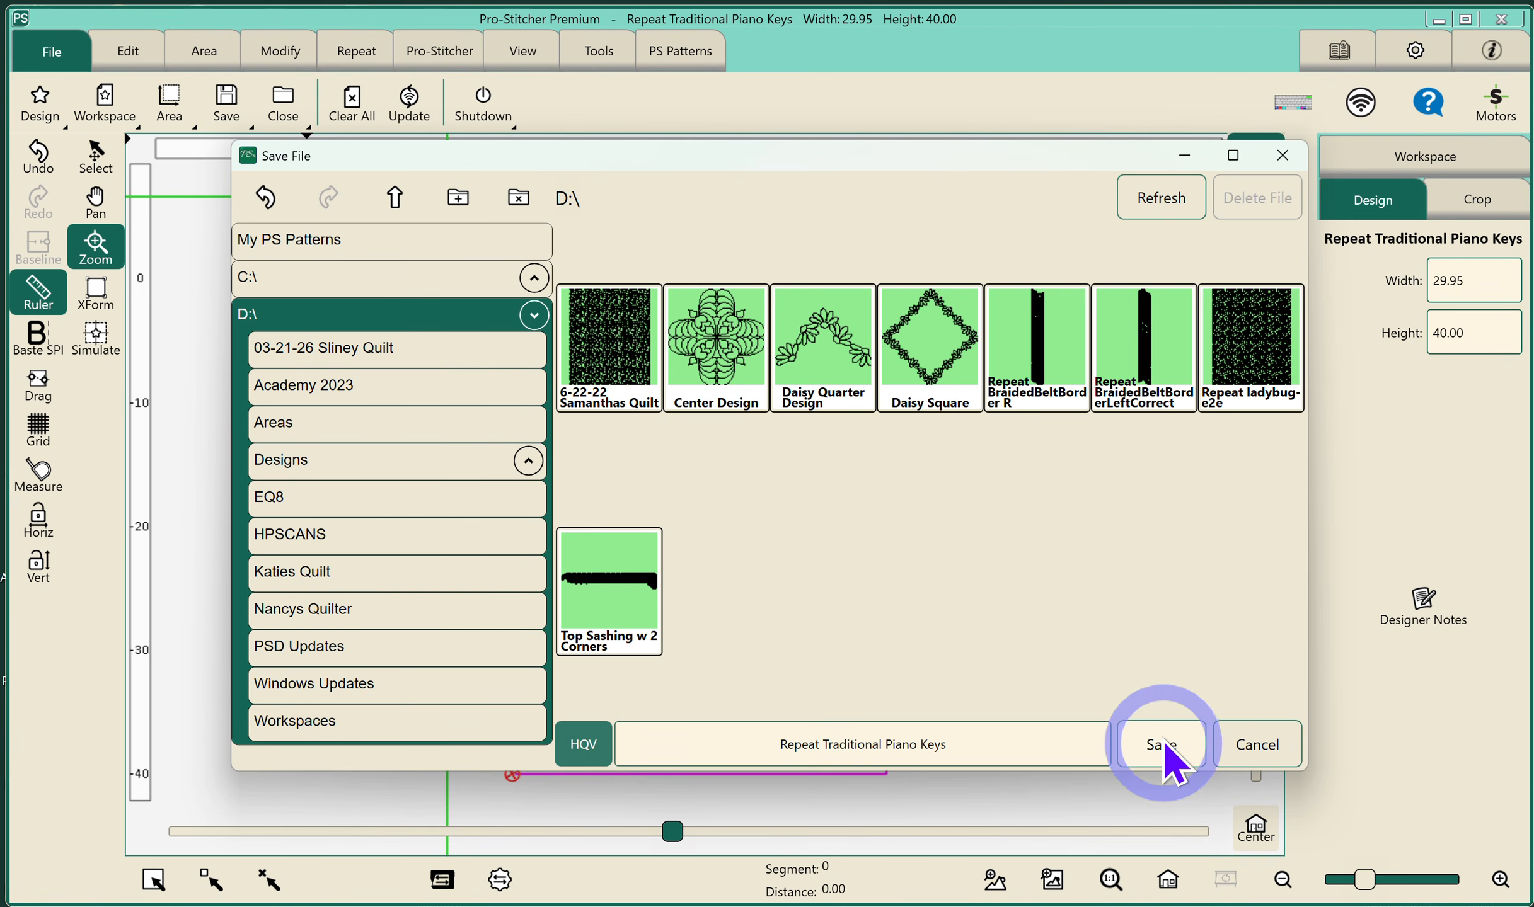
{"action": "left_click", "coordinate": [1262, 749]}
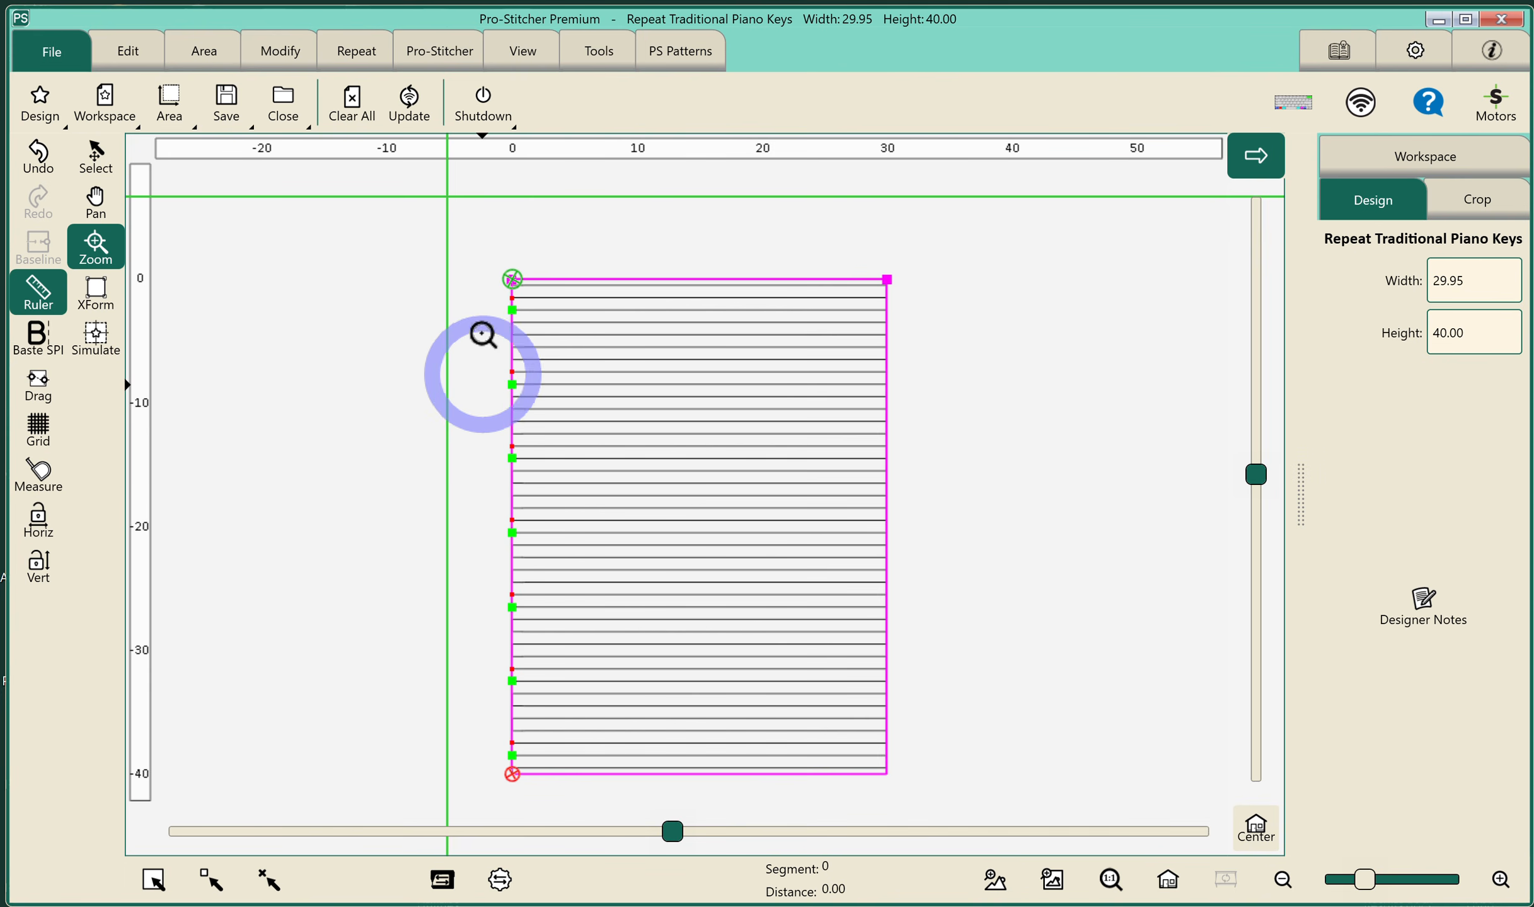
Set the Auto Jump distance to 0
{"action": "left_click", "coordinate": [1415, 52]}
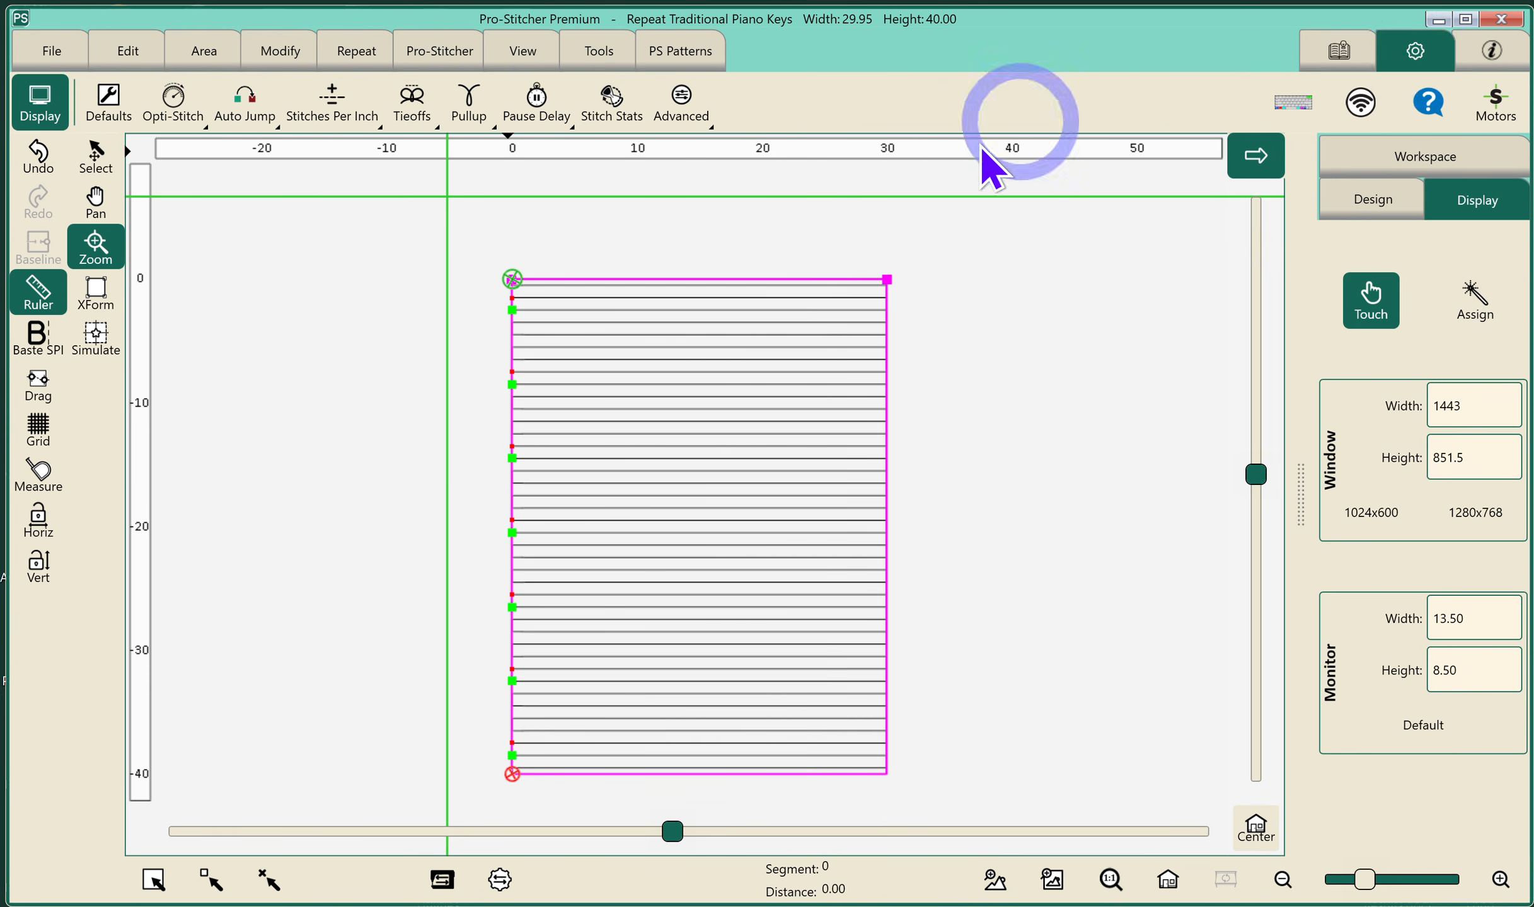
{"action": "left_click", "coordinate": [239, 114]}
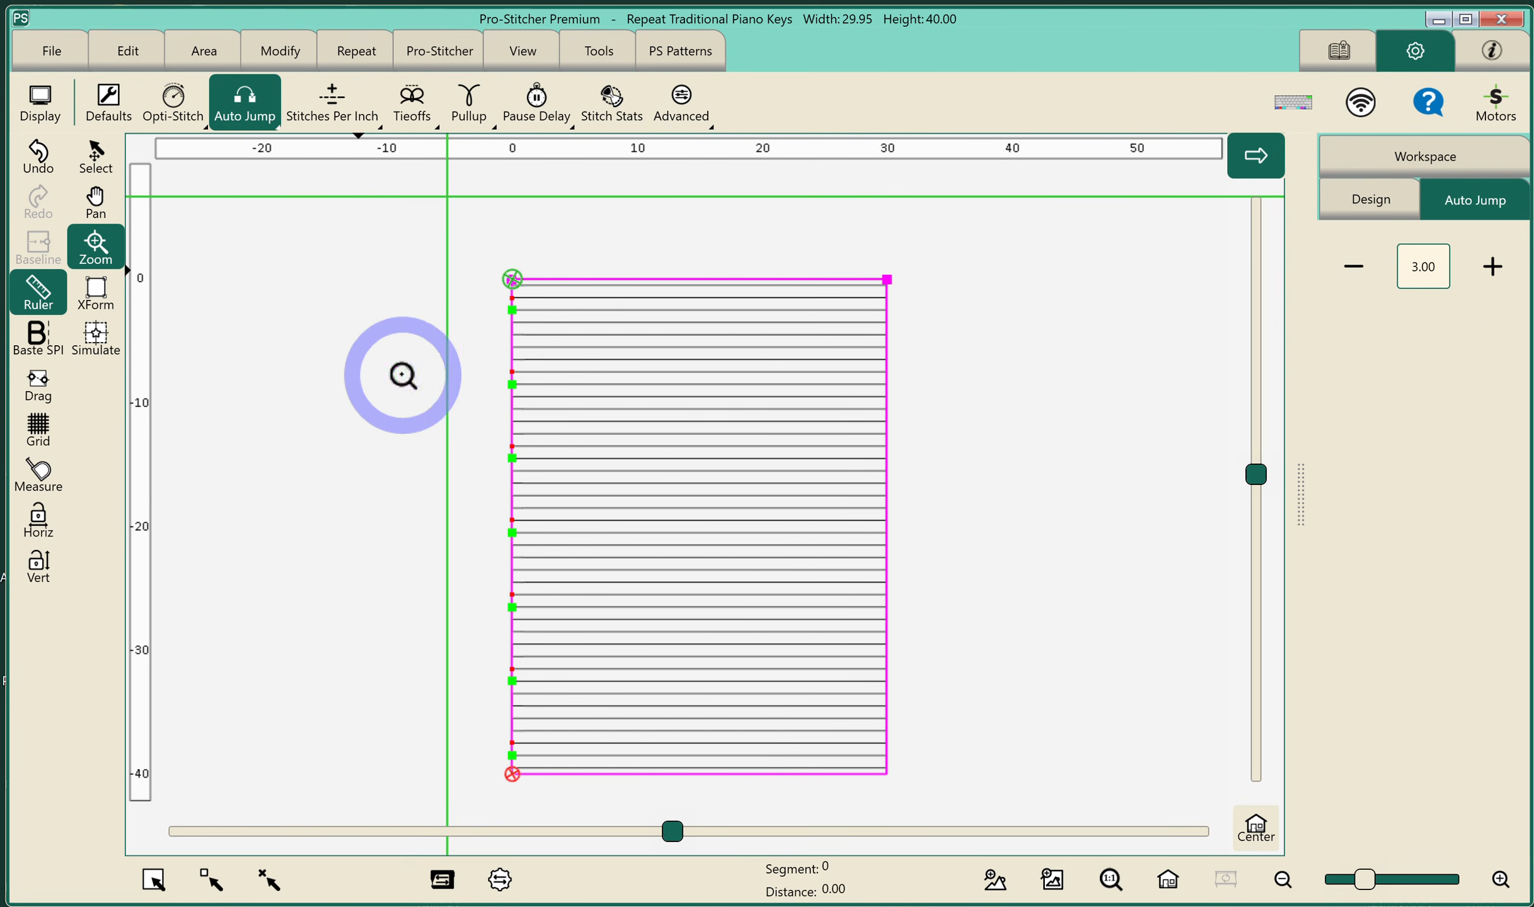
{"action": "left_click", "coordinate": [1426, 266]}
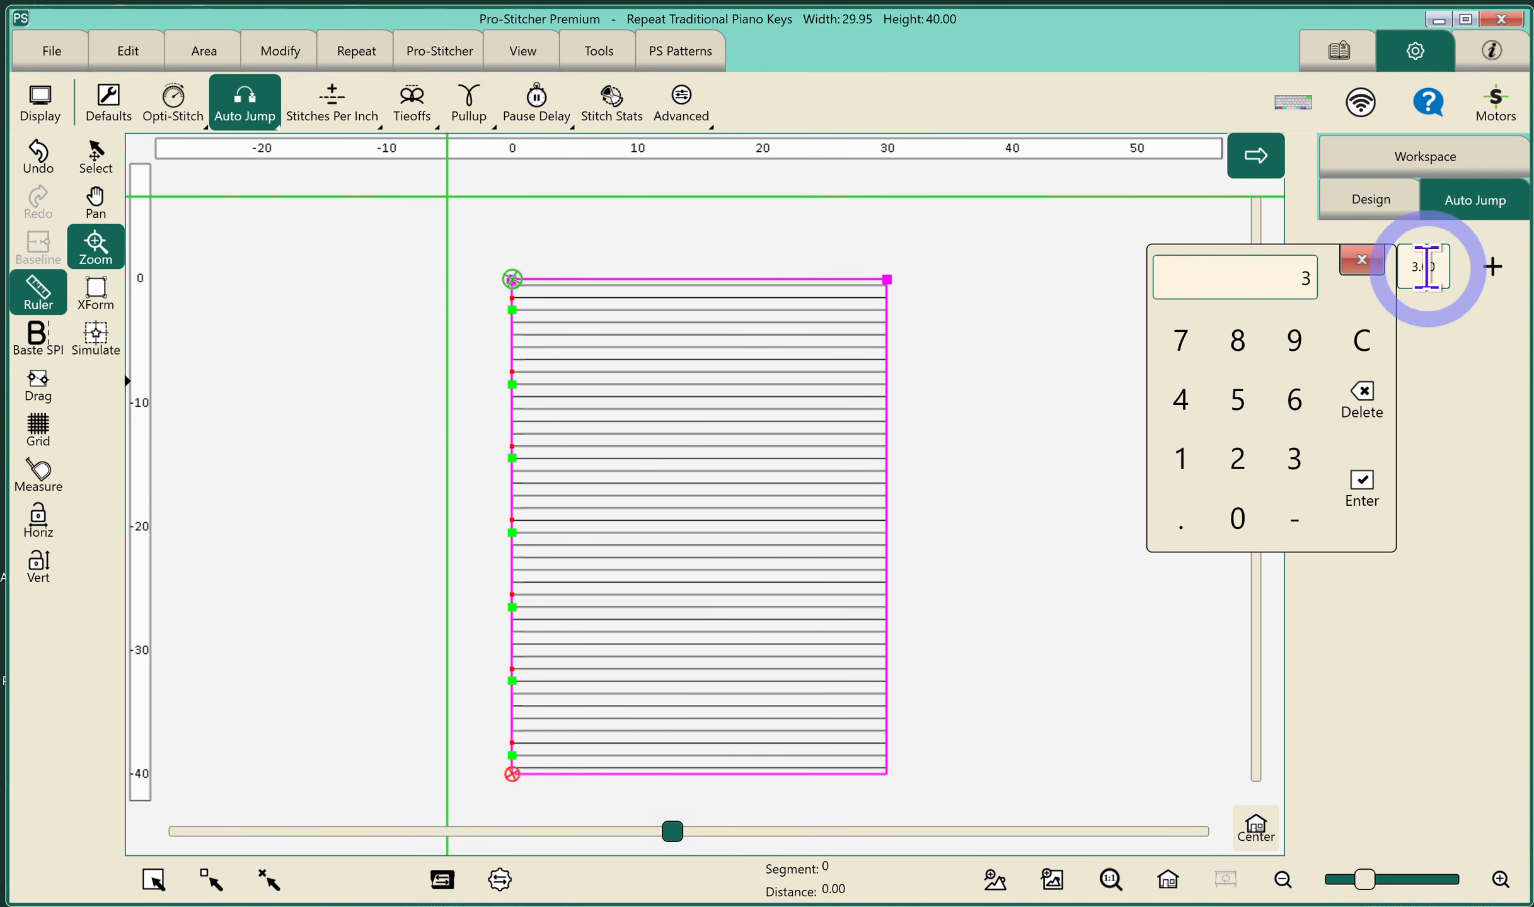
{"action": "left_click", "coordinate": [1237, 517]}
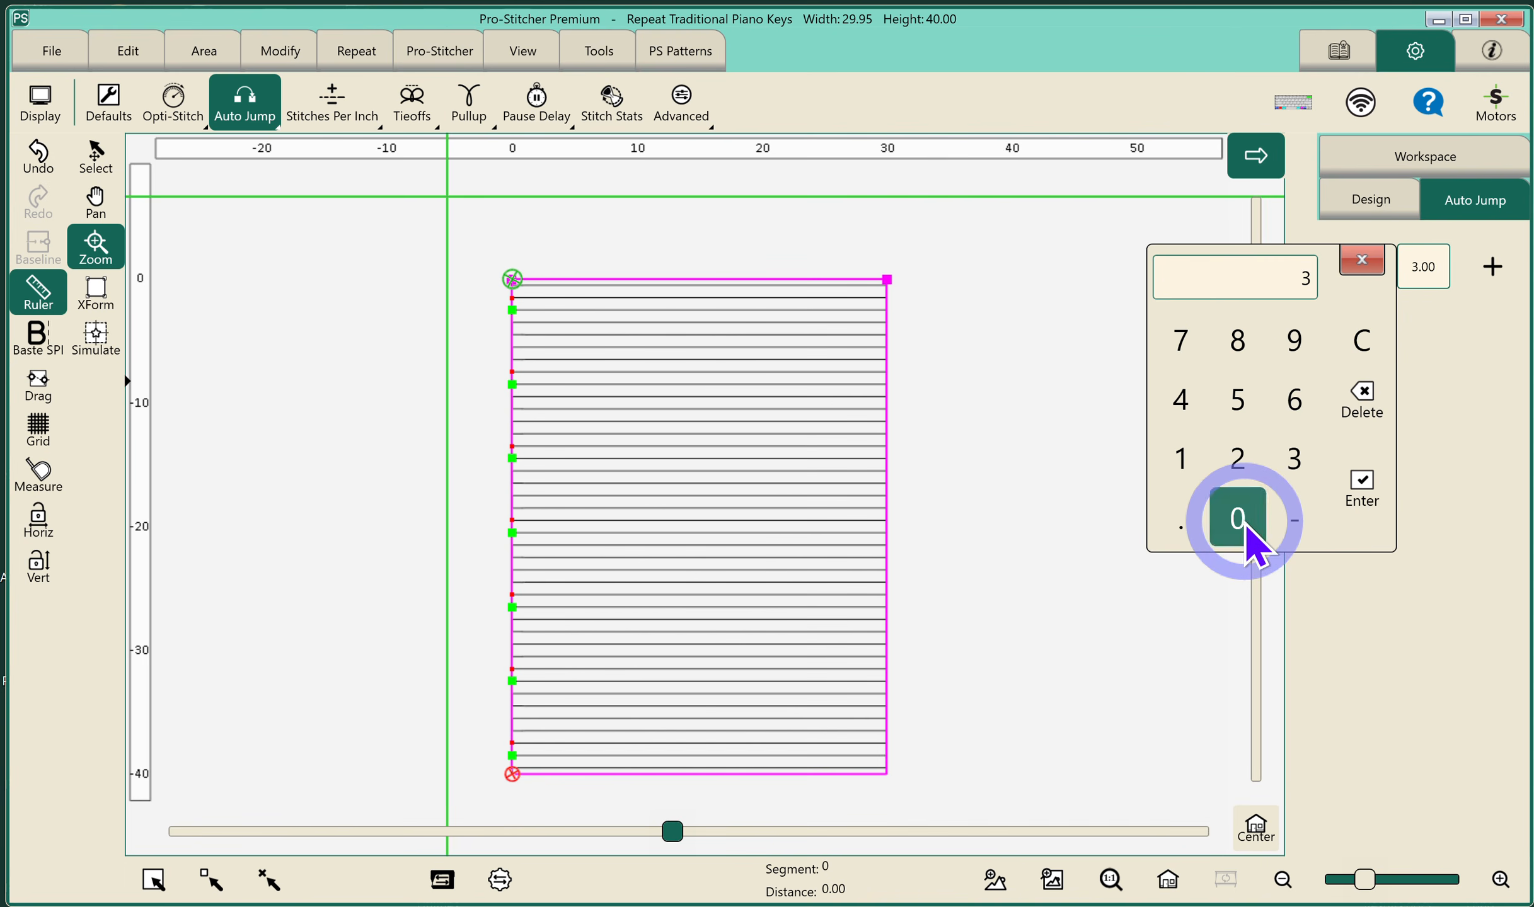
{"action": "left_click", "coordinate": [1361, 488]}
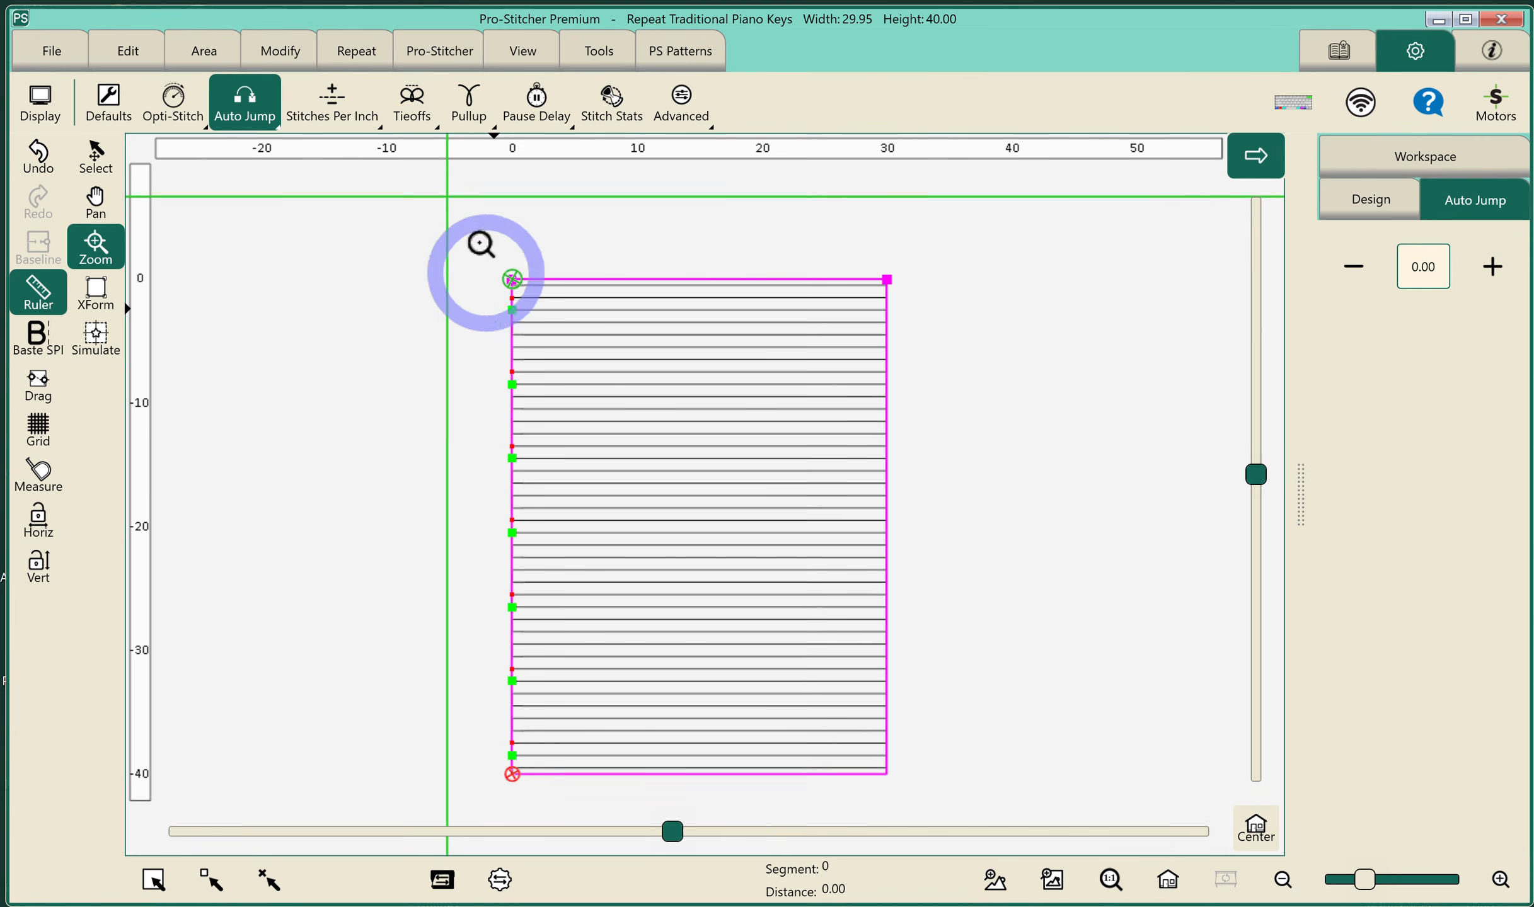
Switch the basic repeat direction to Horizontal, then examine the first jump near the start point close up and return to the Auto Jump setting
{"action": "left_click", "coordinate": [363, 56]}
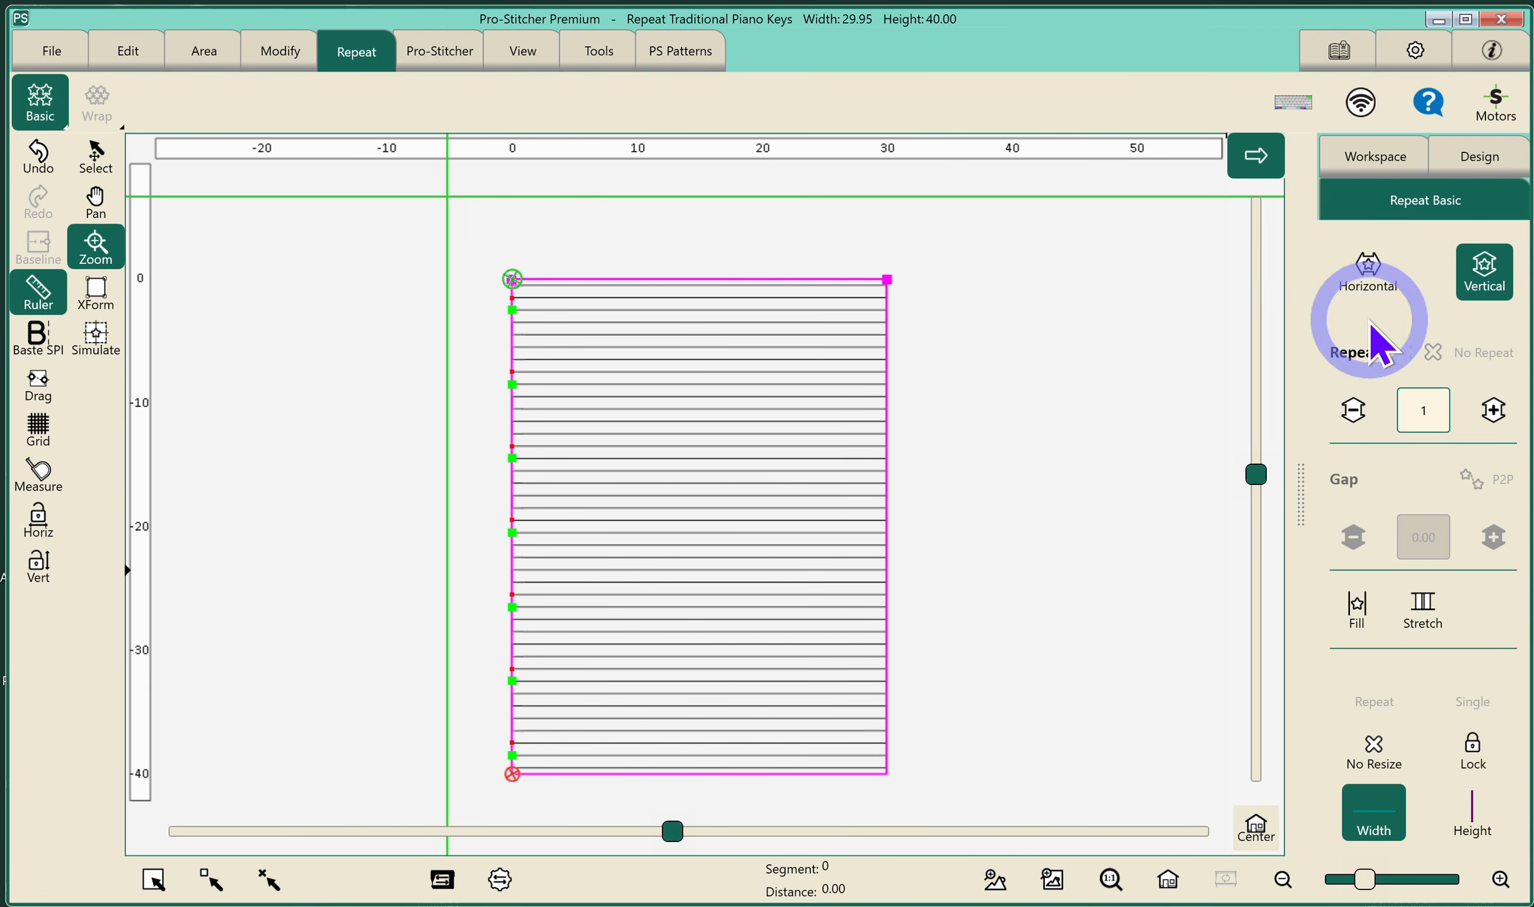
{"action": "left_click", "coordinate": [1369, 278]}
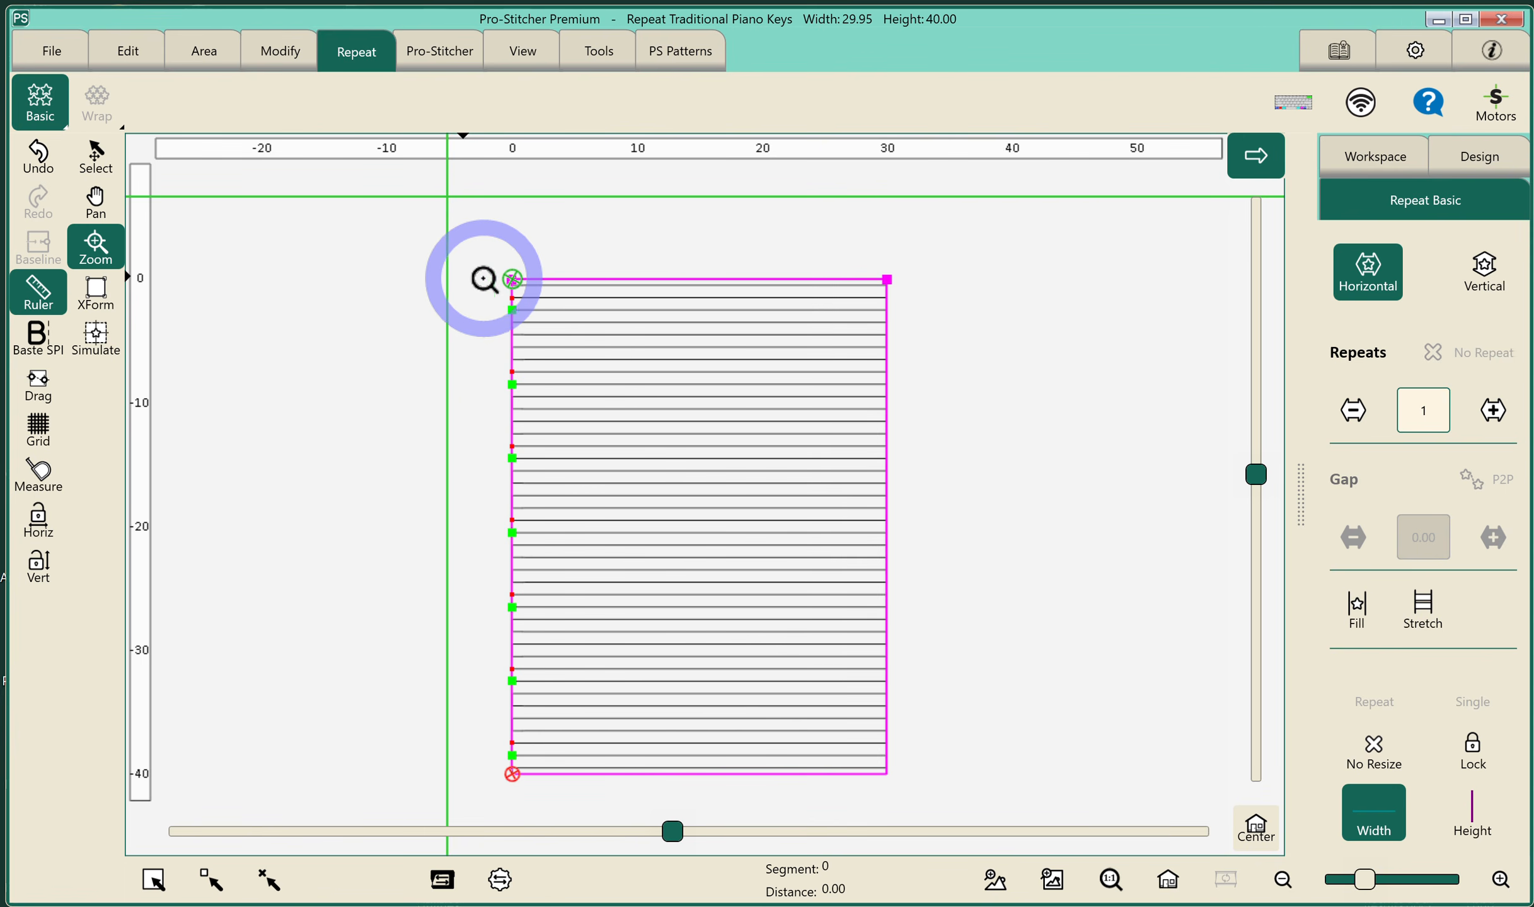
{"action": "left_click_drag", "start_coordinate": [491, 272], "coordinate": [557, 353]}
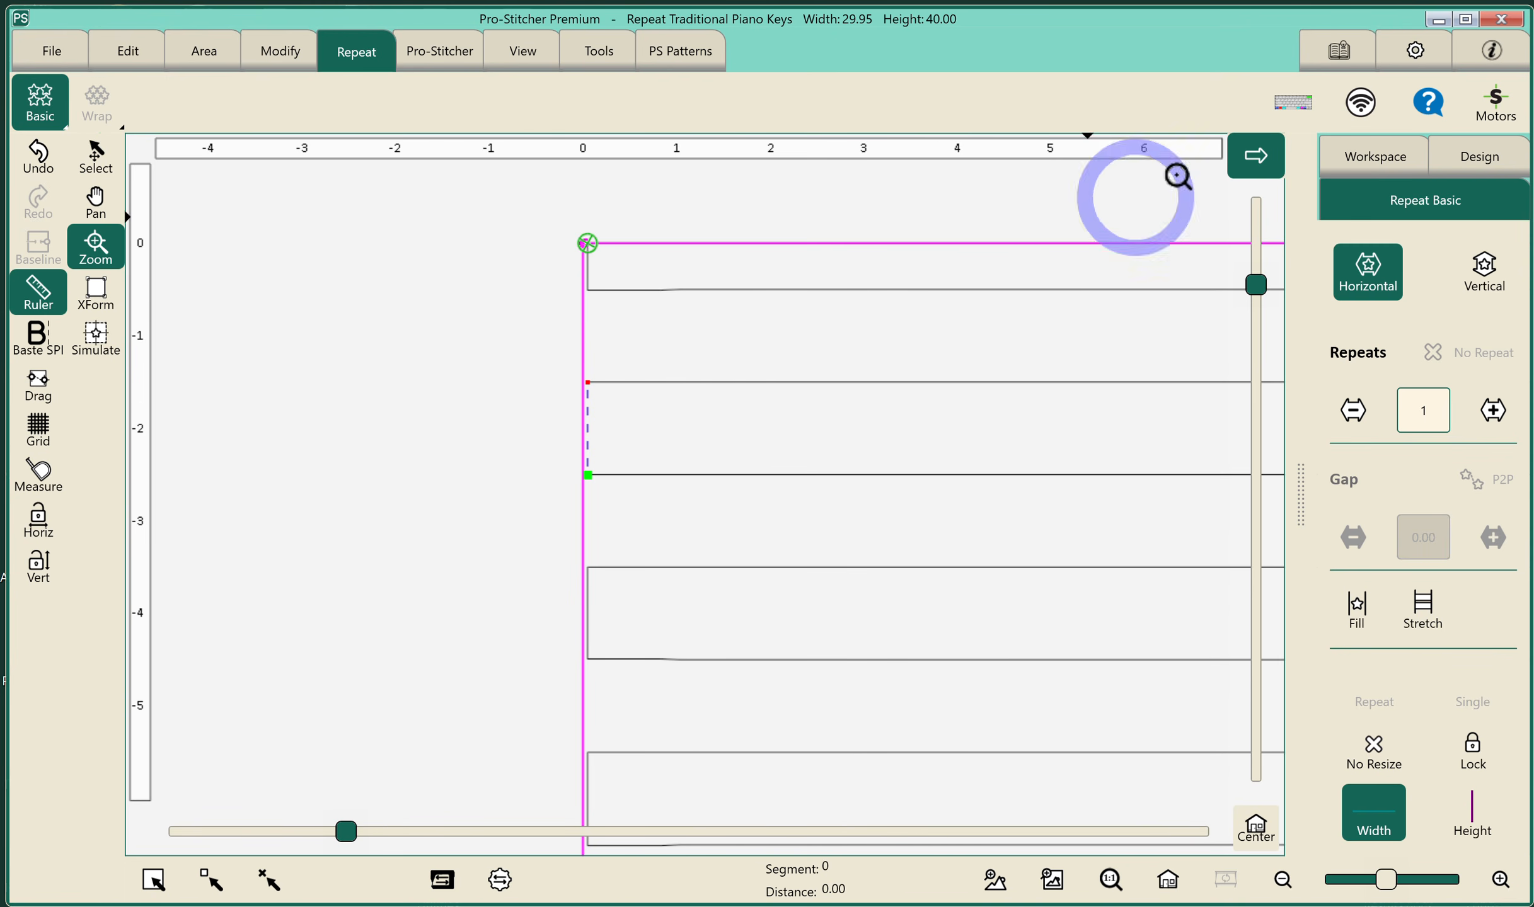
{"action": "left_click", "coordinate": [1414, 52]}
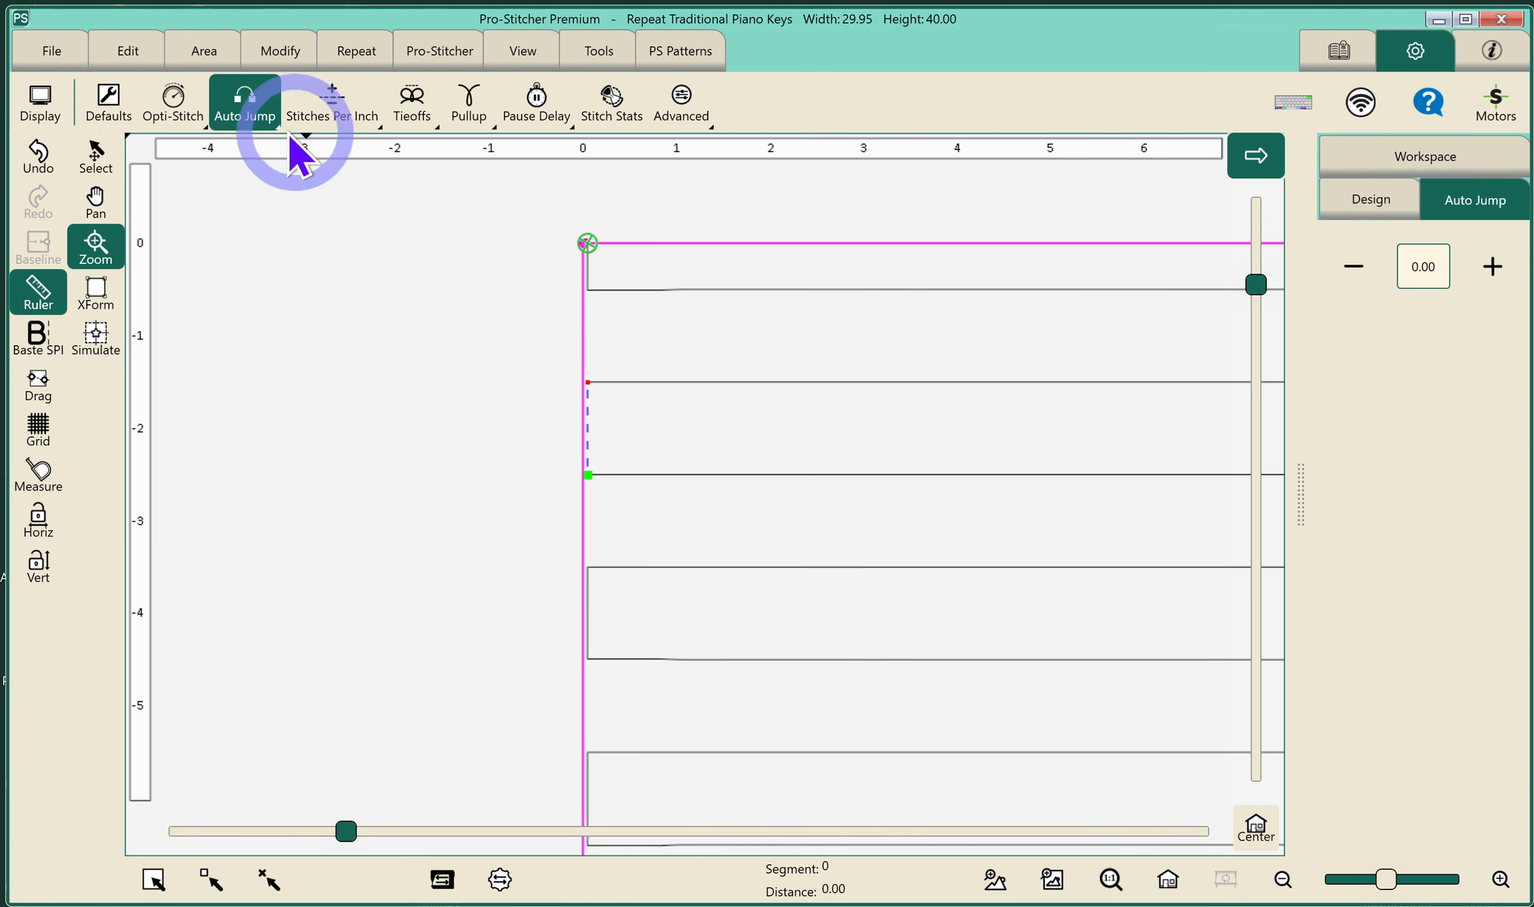